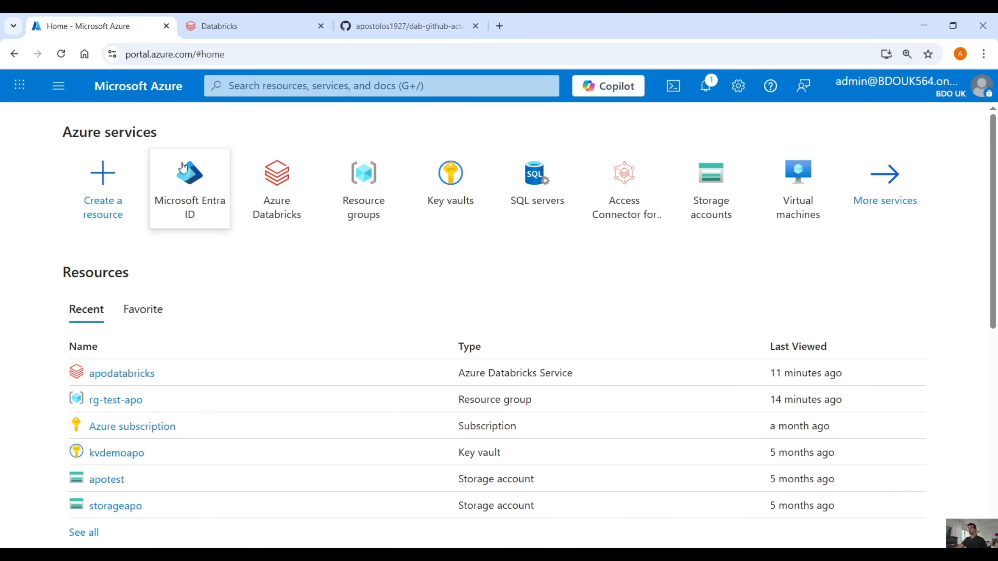
# - List all app registrations in Microsoft Entra ID and view the blank form for registering an application
pyautogui.click(190, 185)
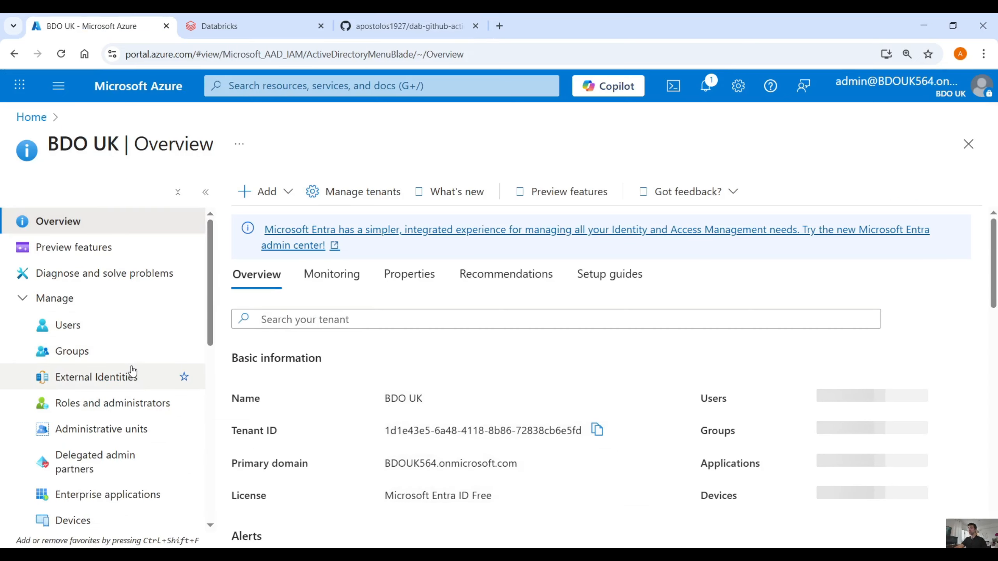
pyautogui.scroll(-3, 130, 377)
pyautogui.click(124, 419)
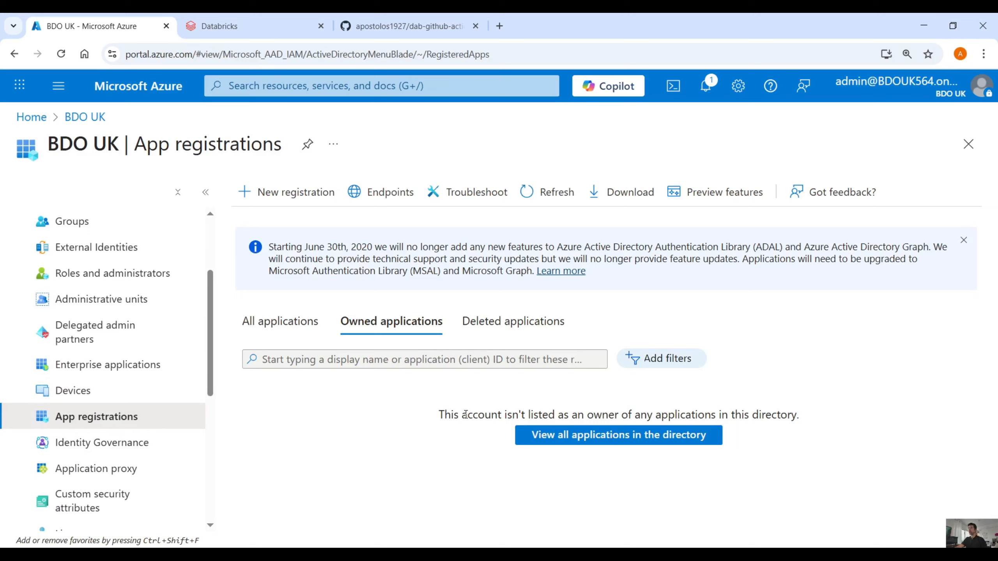
pyautogui.click(281, 334)
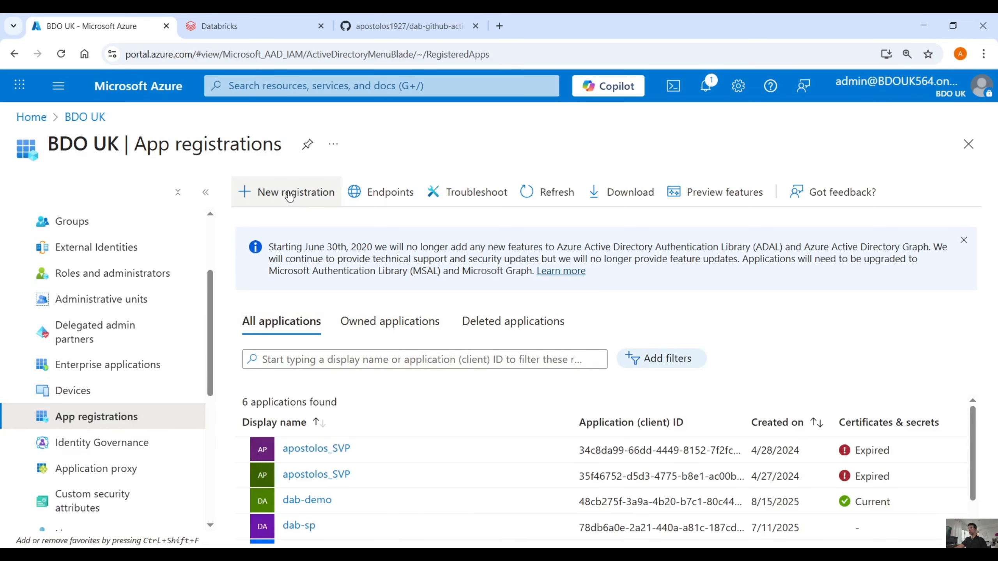
pyautogui.click(286, 193)
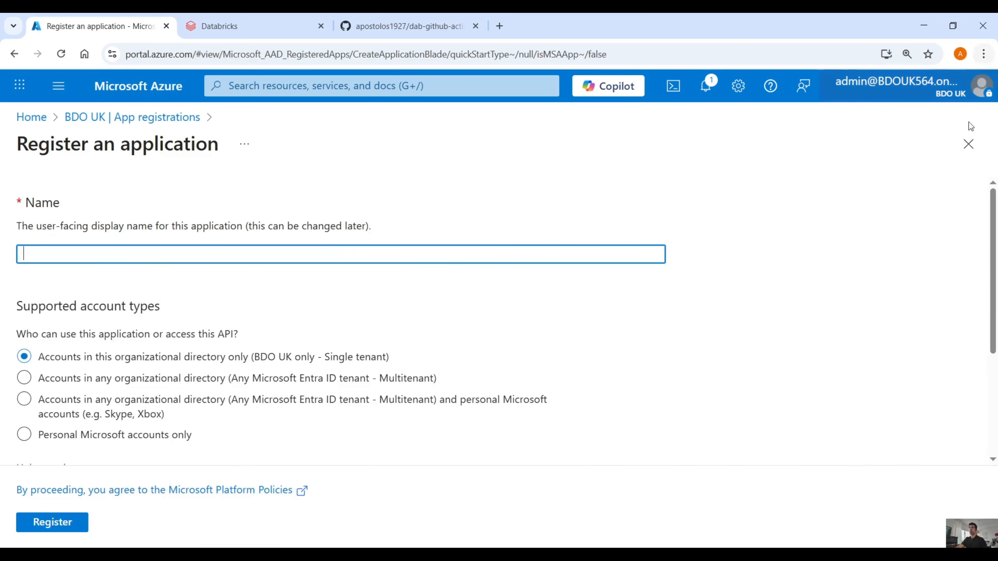
pyautogui.click(968, 144)
# - Open the dab-demo app registration and examine its application (client) ID
pyautogui.scroll(-2, 423, 423)
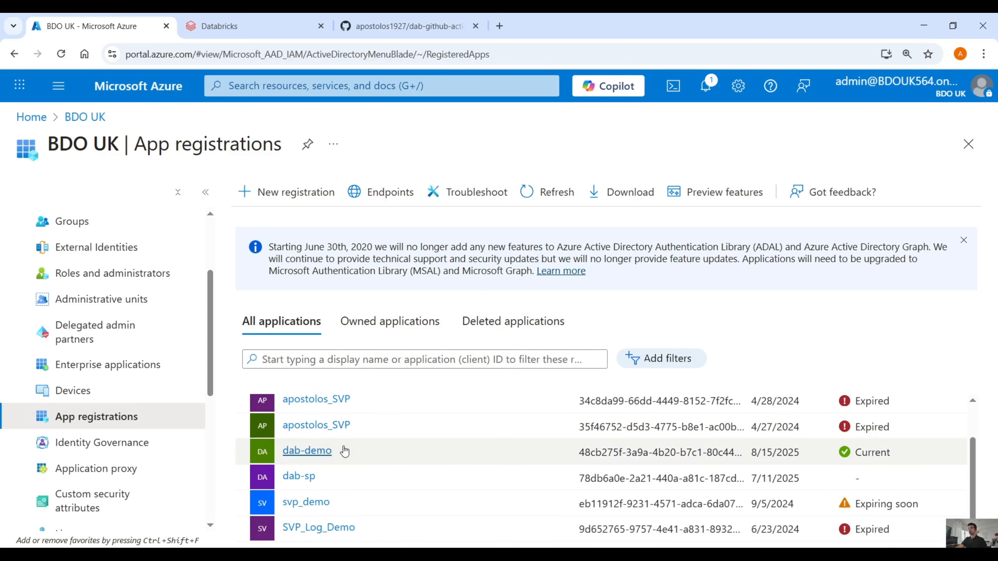
pyautogui.click(323, 451)
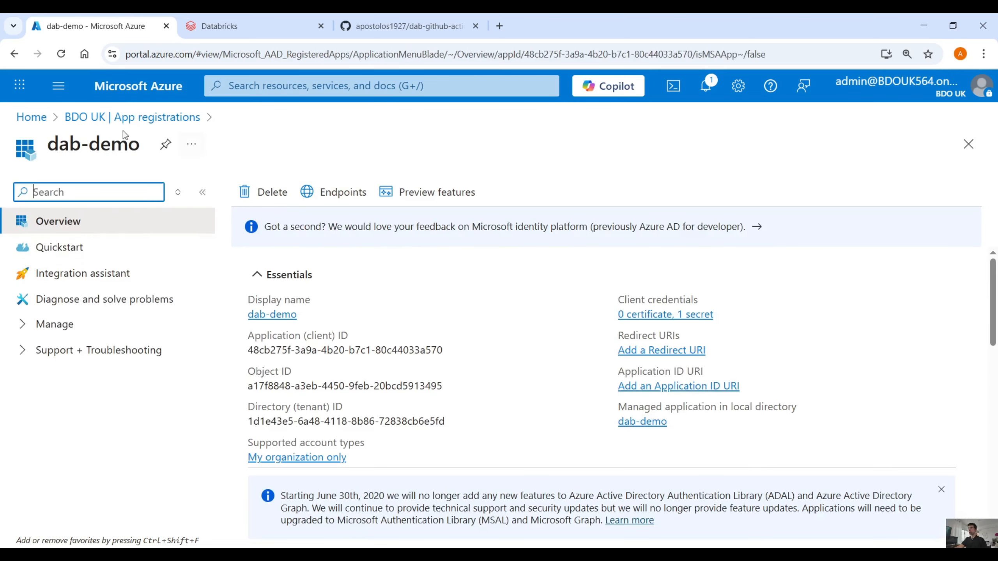
pyautogui.moveTo(297, 354)
pyautogui.moveTo(249, 349); pyautogui.dragTo(437, 349)
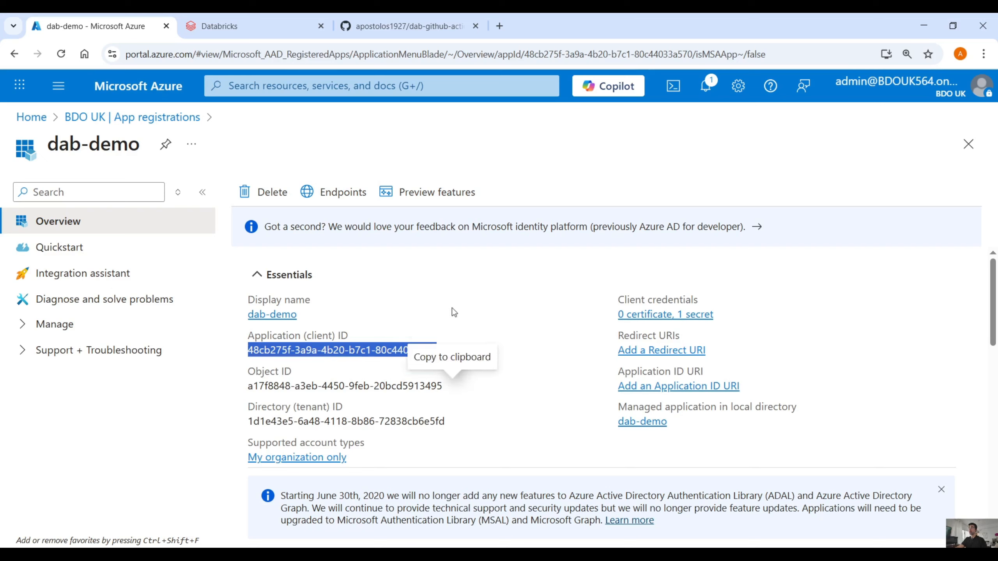
pyautogui.click(493, 355)
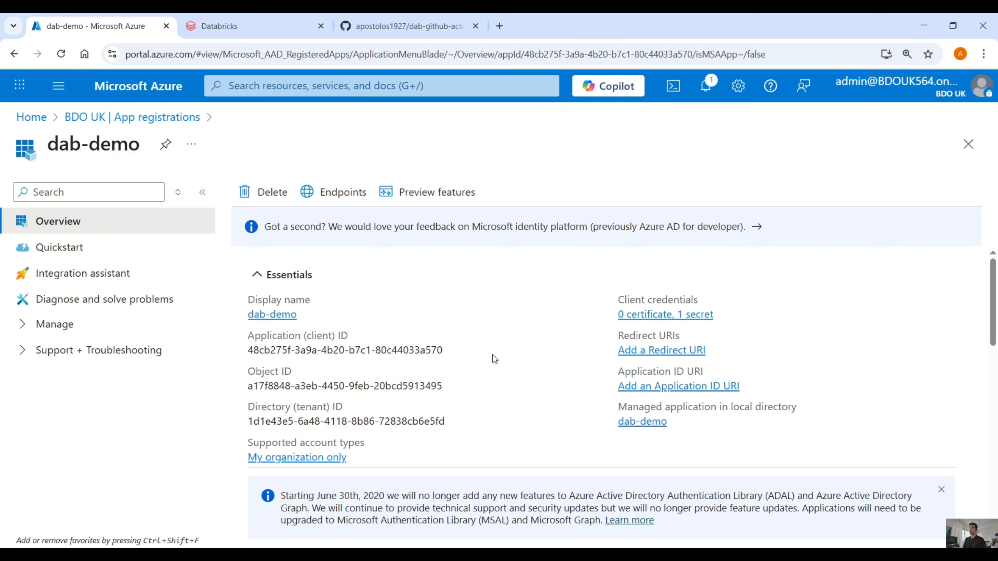
# - Switch to Databricks and open the account console's list of service principals
pyautogui.click(267, 17)
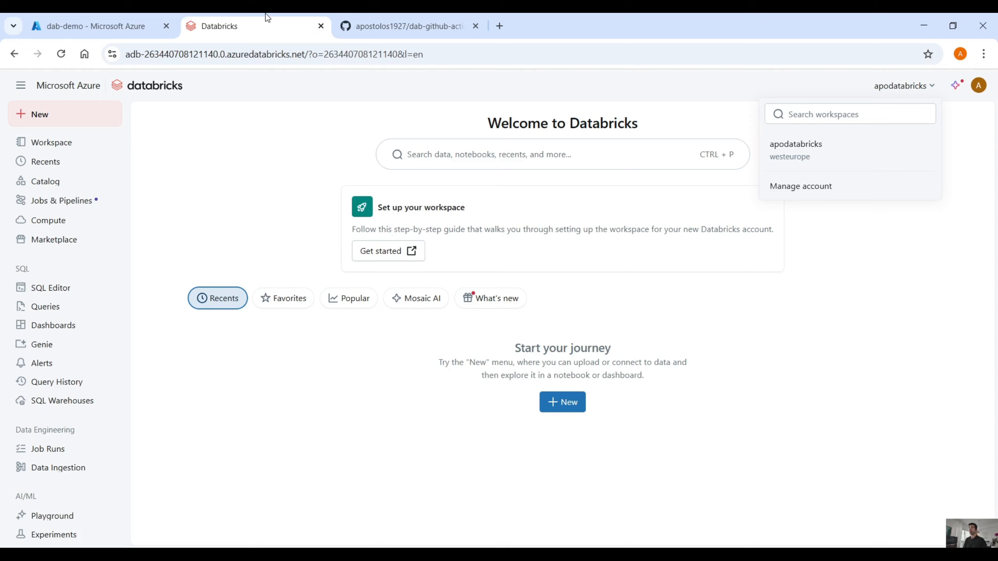
pyautogui.click(840, 345)
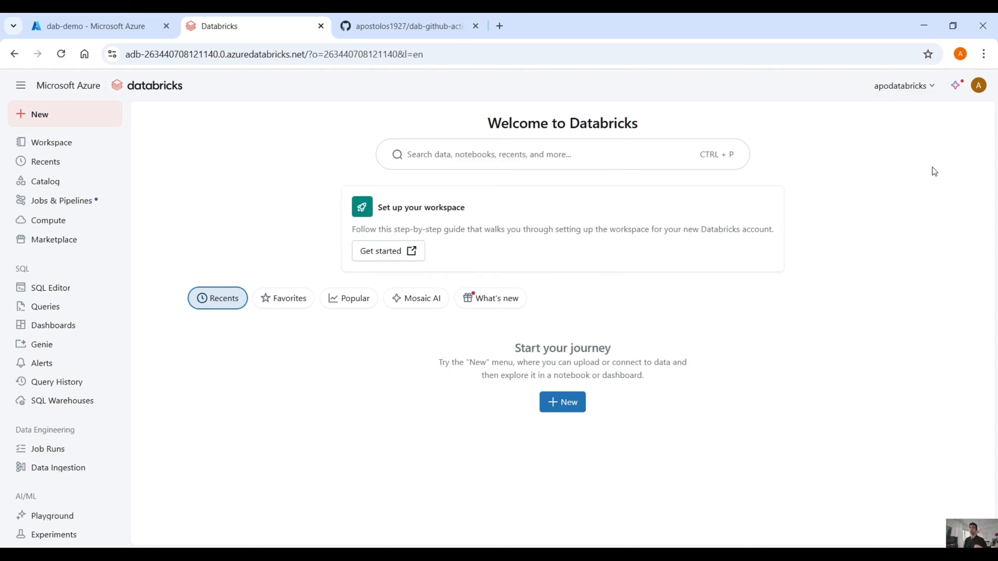
pyautogui.click(932, 87)
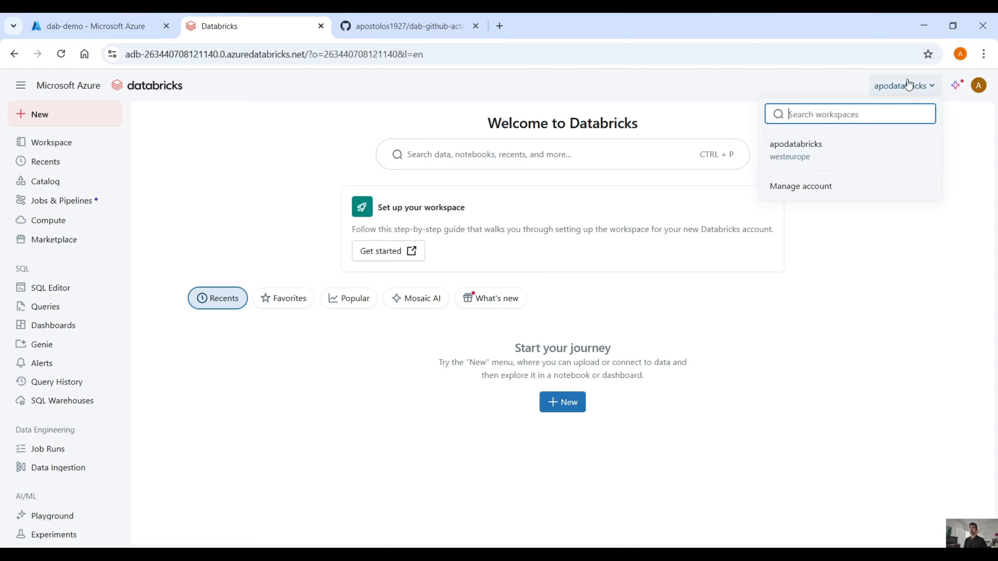
pyautogui.click(817, 189)
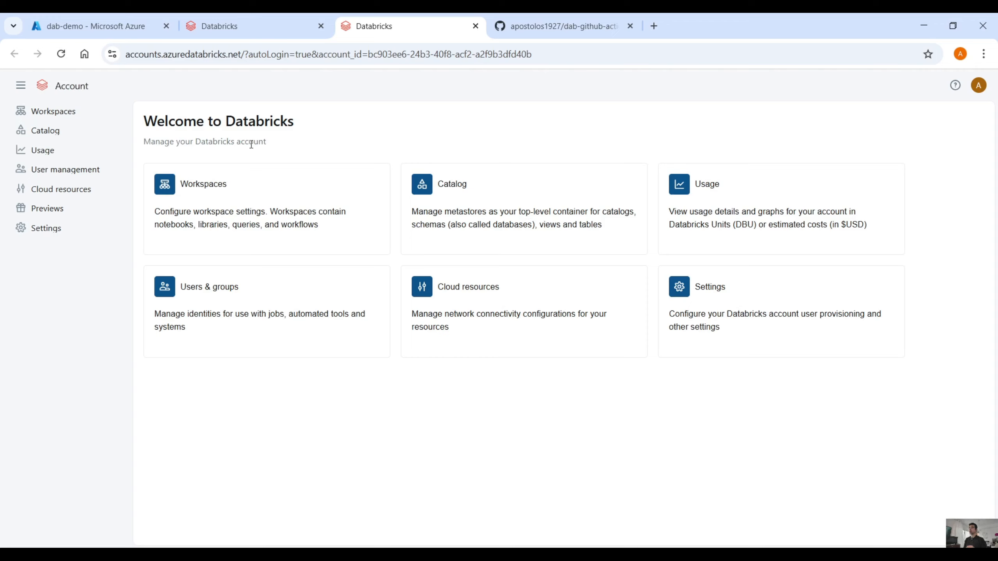
pyautogui.click(63, 169)
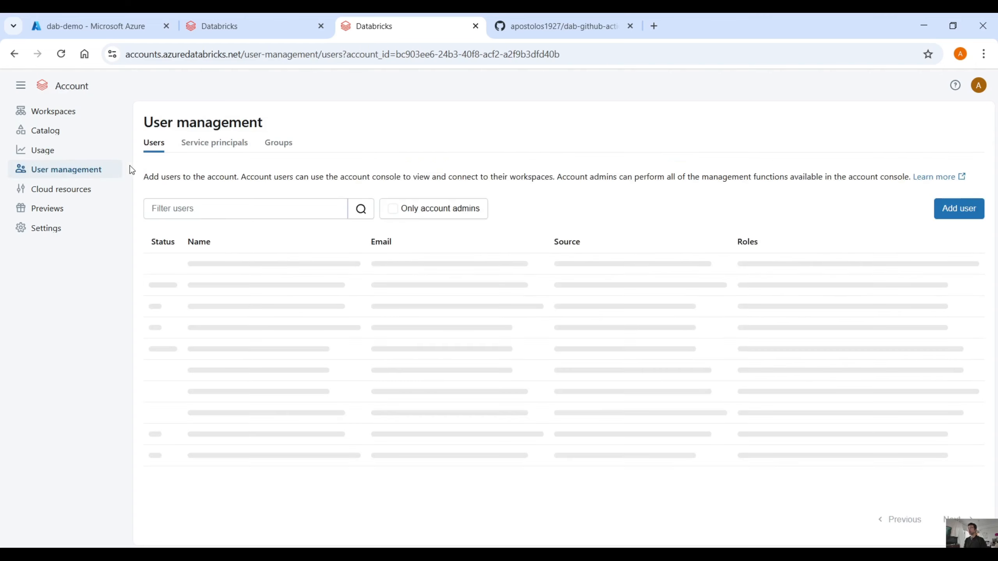
pyautogui.click(217, 157)
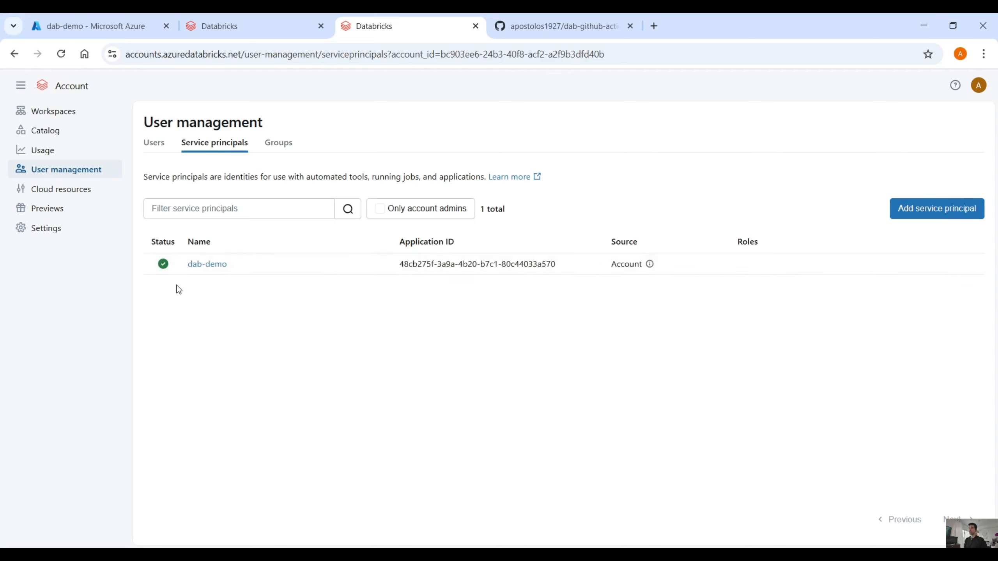
# - Start adding a Microsoft Entra ID managed service principal with the display name dab-demo
pyautogui.click(937, 215)
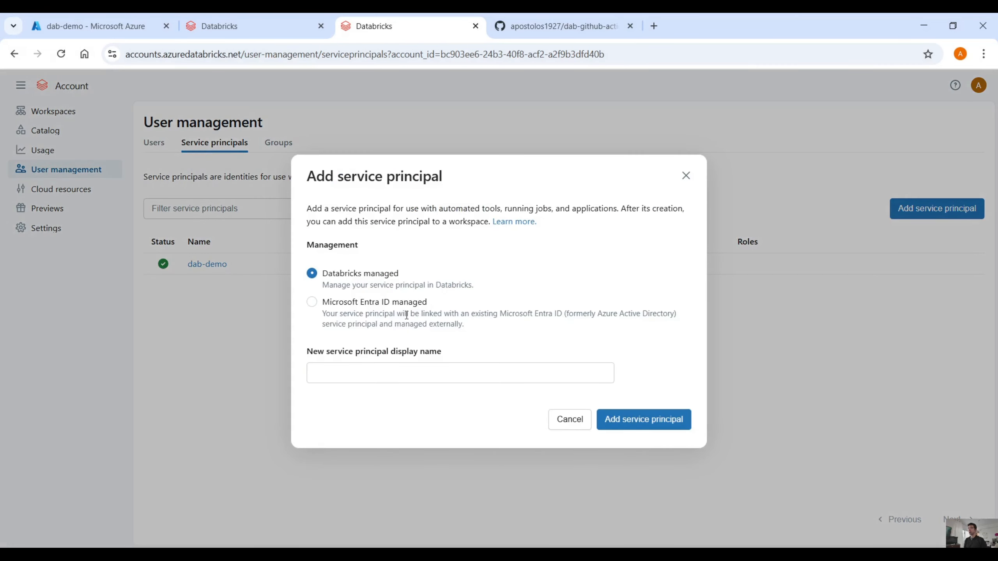
pyautogui.click(383, 302)
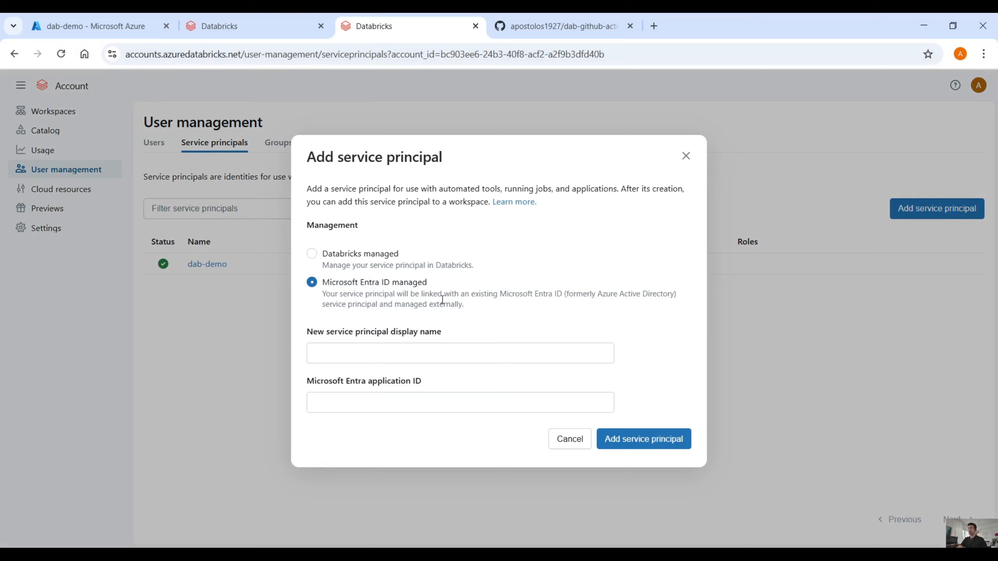
pyautogui.click(408, 353)
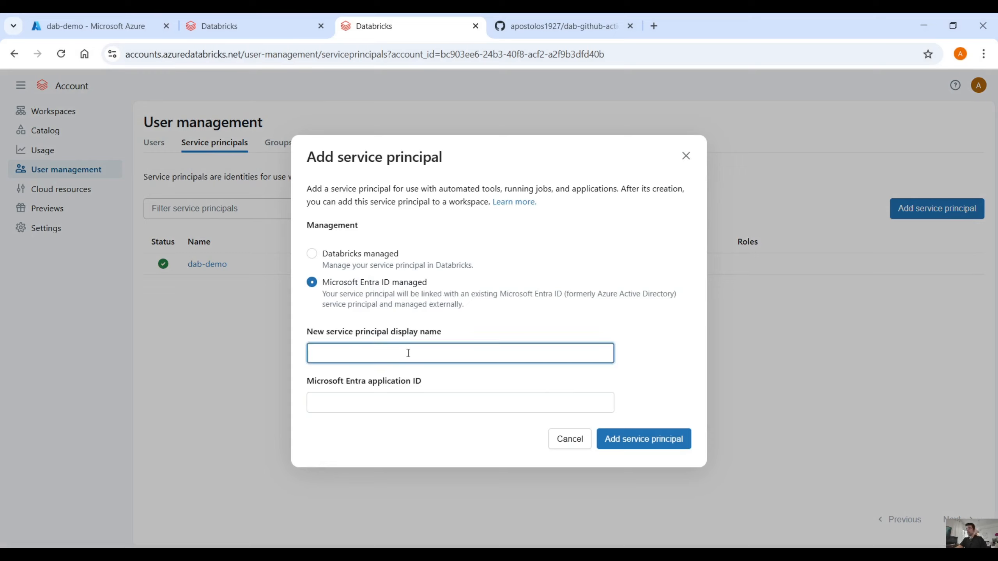
pyautogui.write('dab-demo')
pyautogui.moveTo(389, 353); pyautogui.dragTo(280, 334)
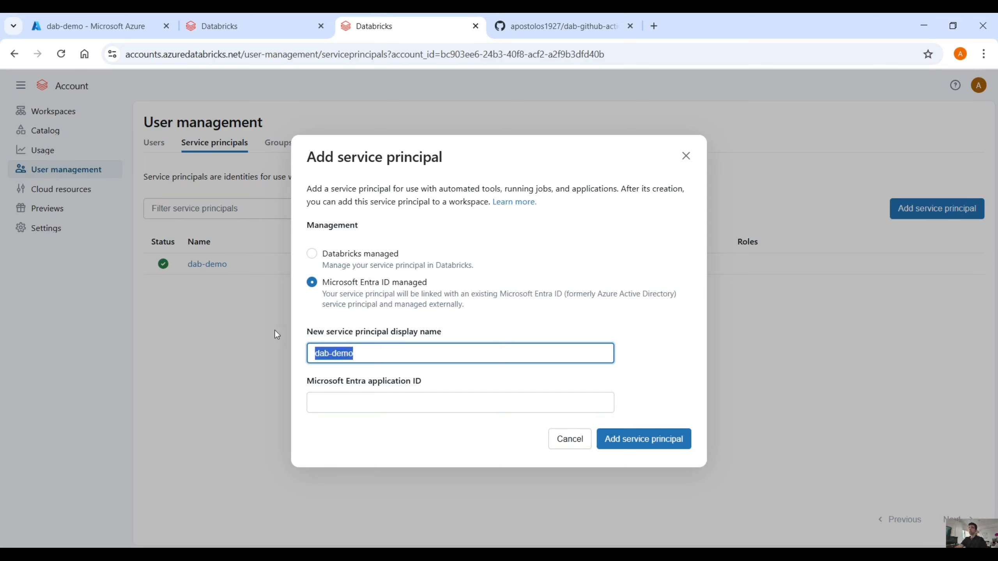
pyautogui.click(370, 394)
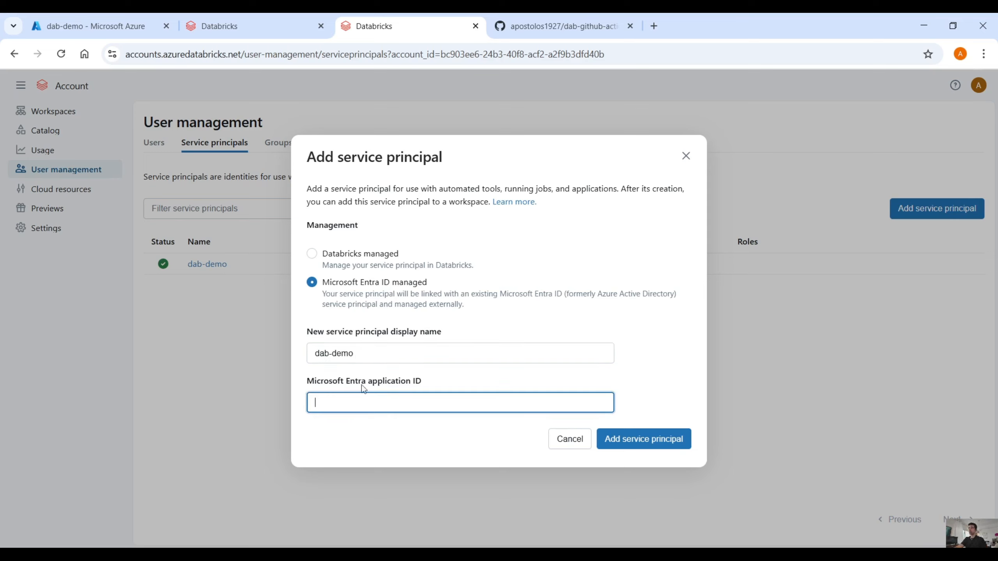
pyautogui.moveTo(306, 388); pyautogui.dragTo(424, 391)
pyautogui.click(430, 394)
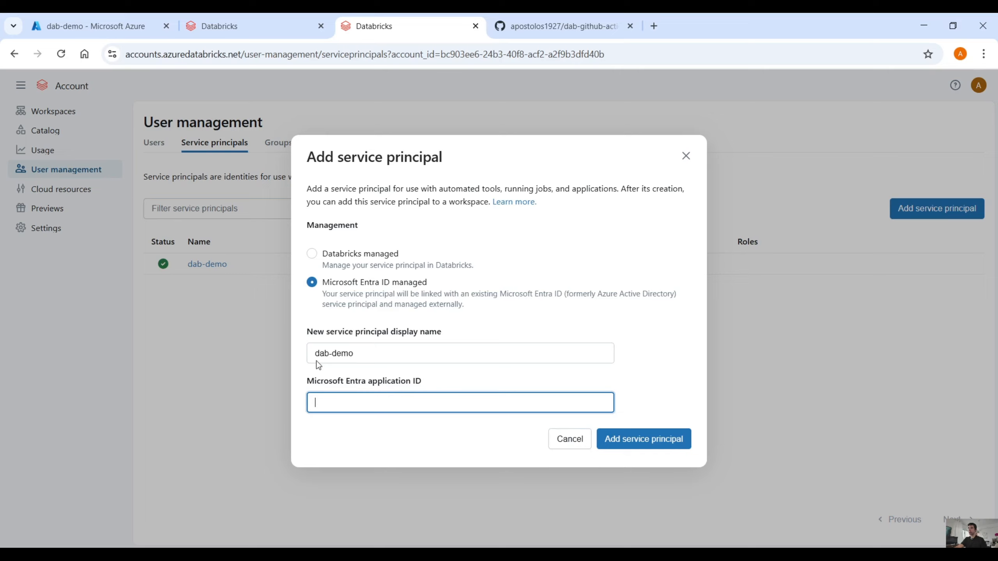
# - Copy dab-demo's application (client) ID from the Azure portal and try to add the Databricks service principal with it
pyautogui.click(76, 18)
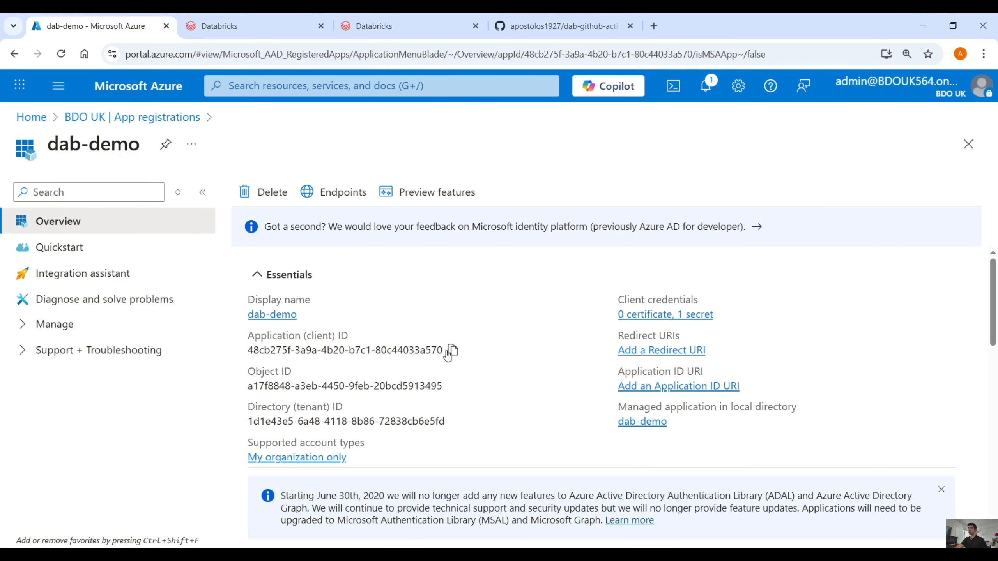
pyautogui.moveTo(443, 350); pyautogui.dragTo(301, 344)
pyautogui.click(453, 349)
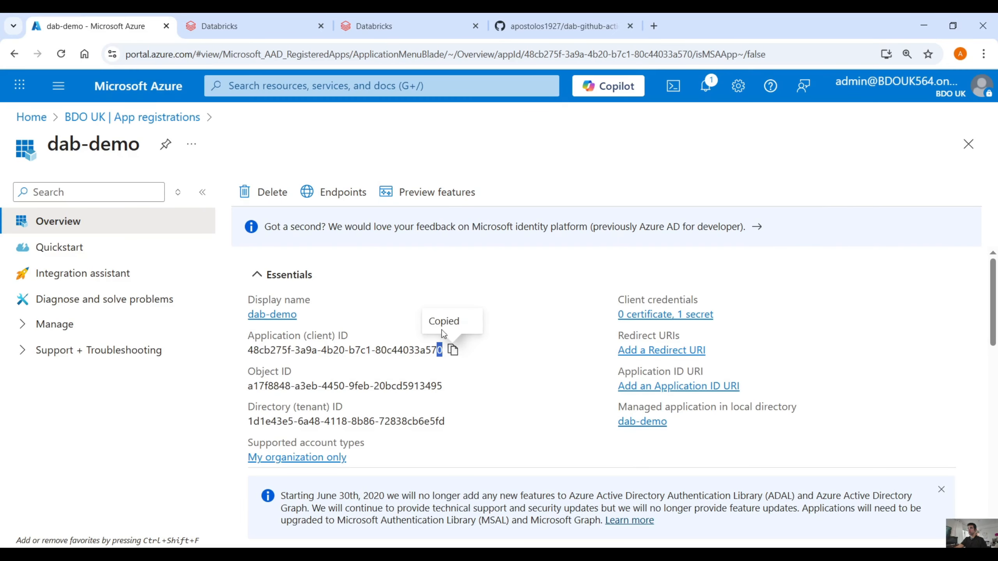
pyautogui.click(371, 26)
pyautogui.hotkey('ctrl', 'v')
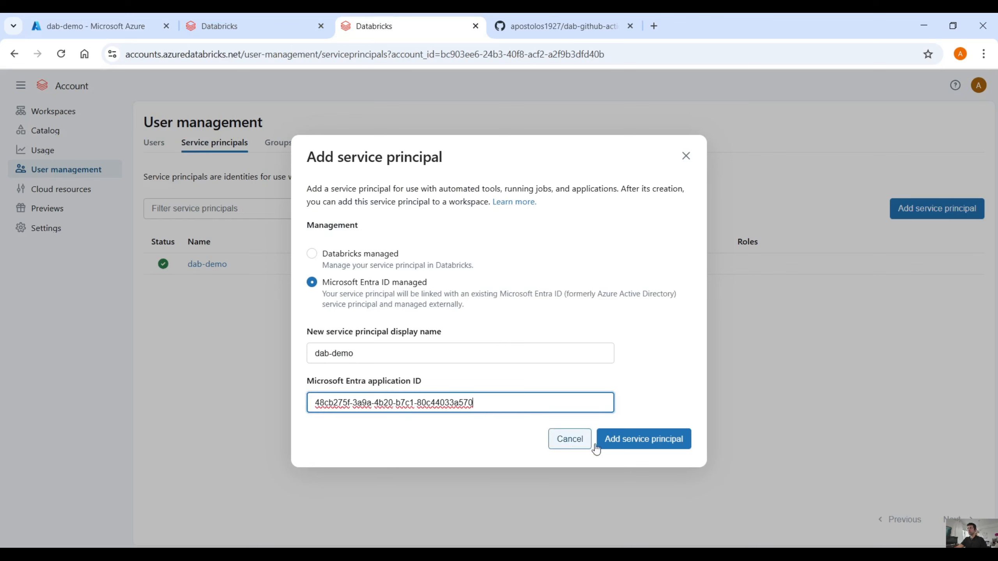
pyautogui.click(636, 452)
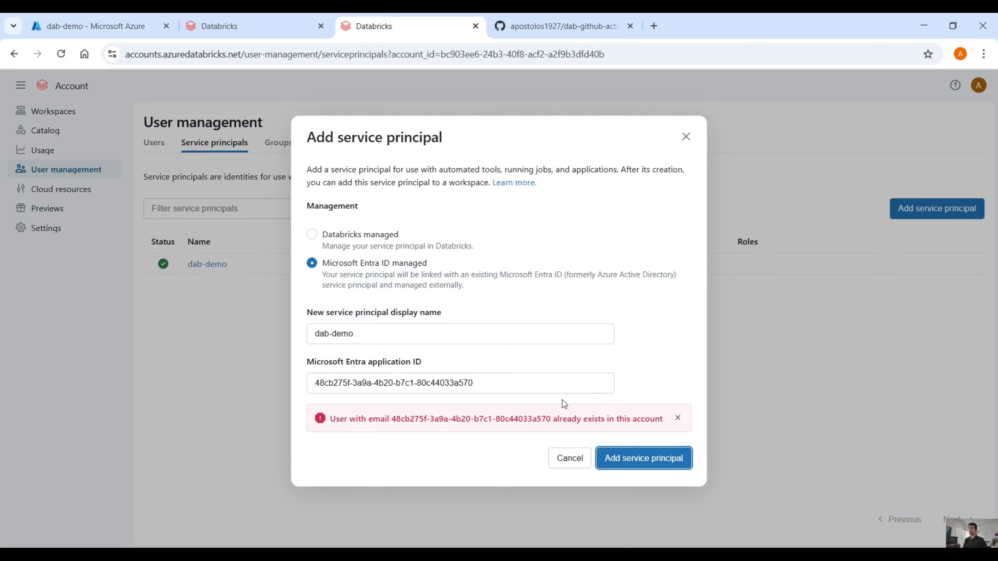
pyautogui.click(569, 459)
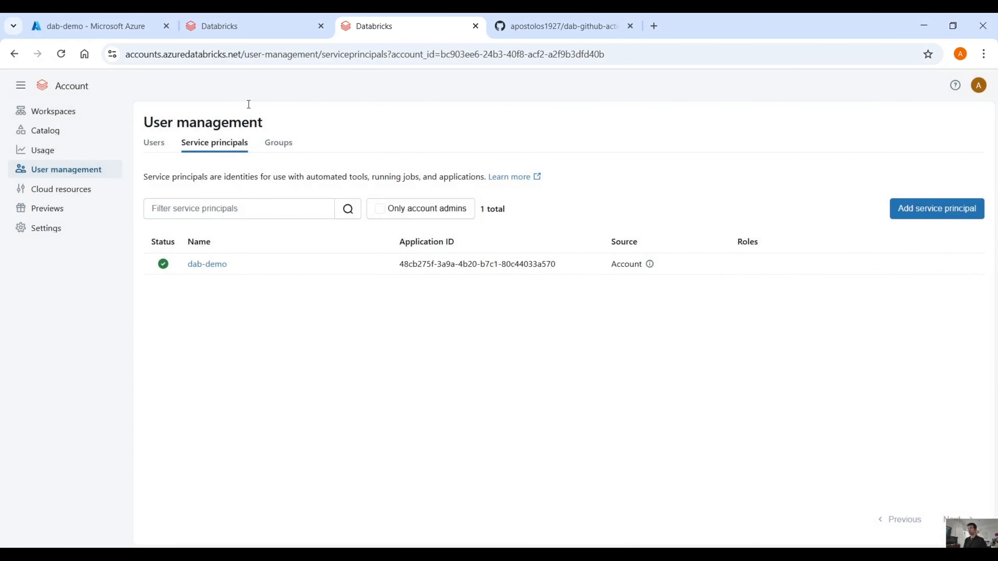
# - Assign the metastore metastoreapo2 to the apodatabricks workspace and enable Unity Catalog
pyautogui.click(74, 132)
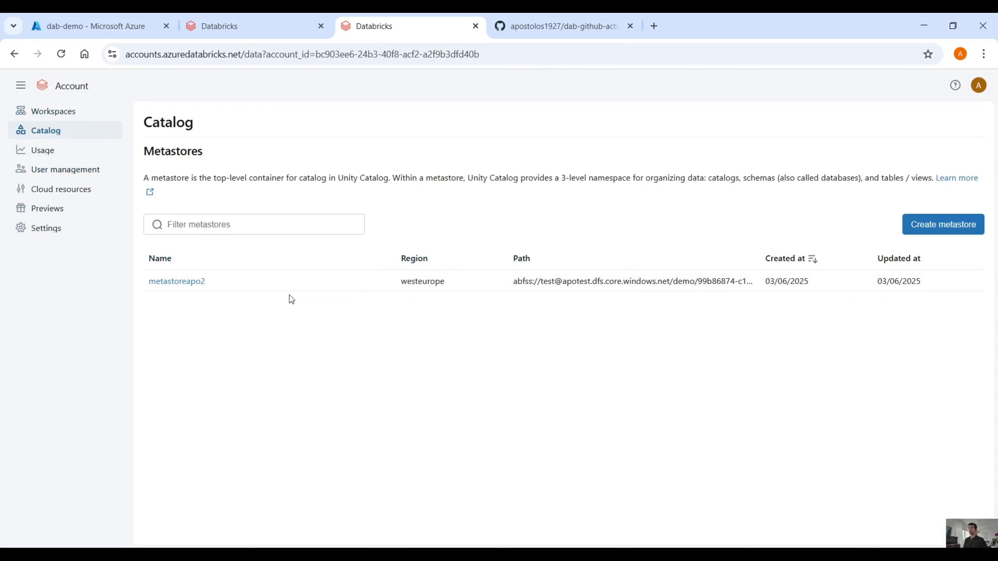
pyautogui.click(186, 282)
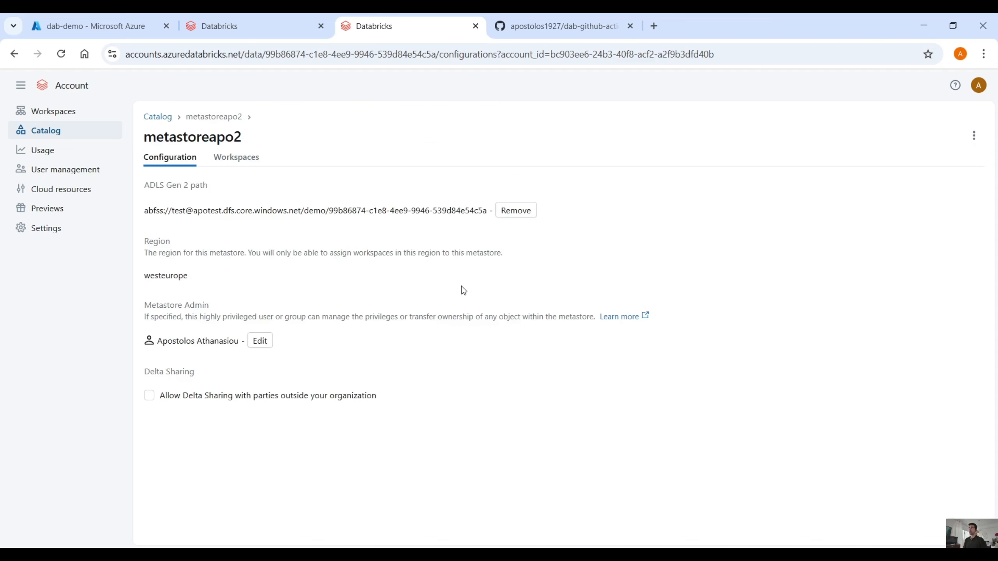
pyautogui.click(237, 162)
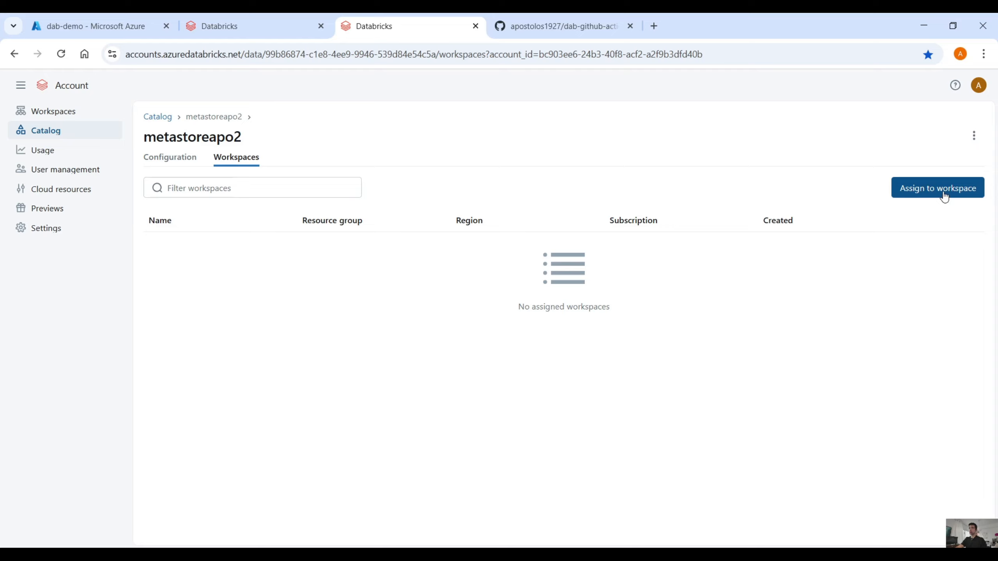
pyautogui.click(945, 195)
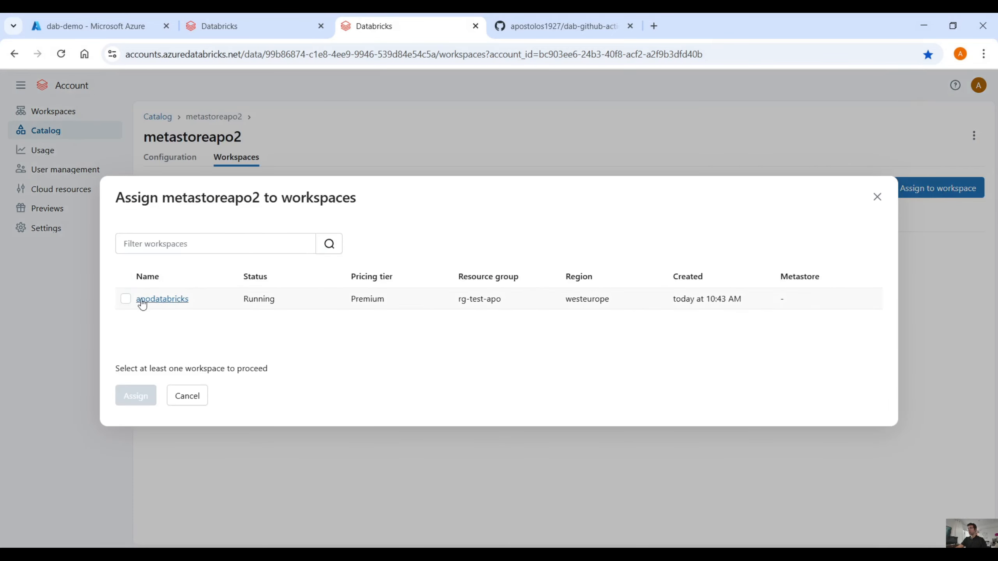
pyautogui.click(126, 299)
pyautogui.click(136, 394)
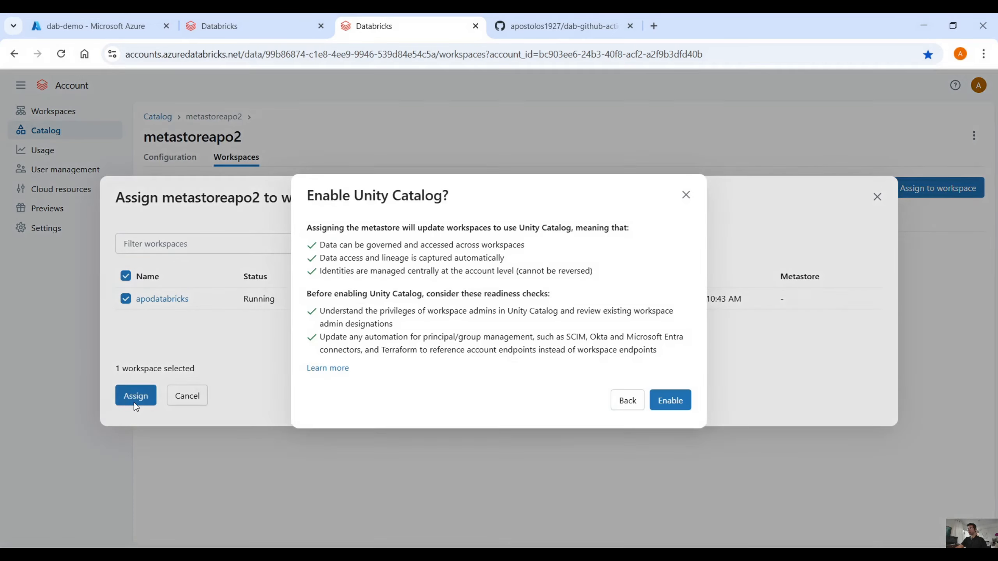
pyautogui.moveTo(406, 293); pyautogui.dragTo(524, 297)
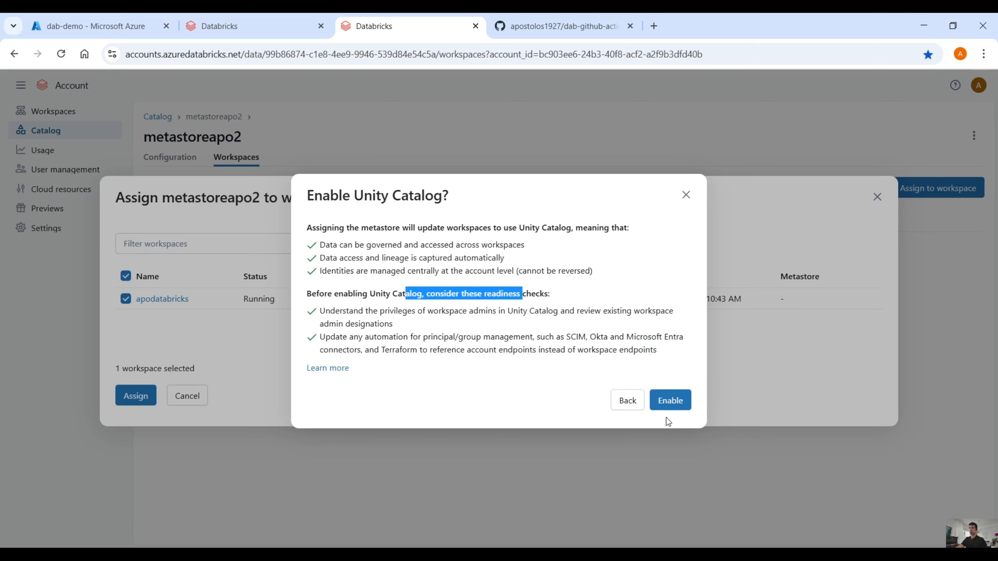
pyautogui.click(670, 400)
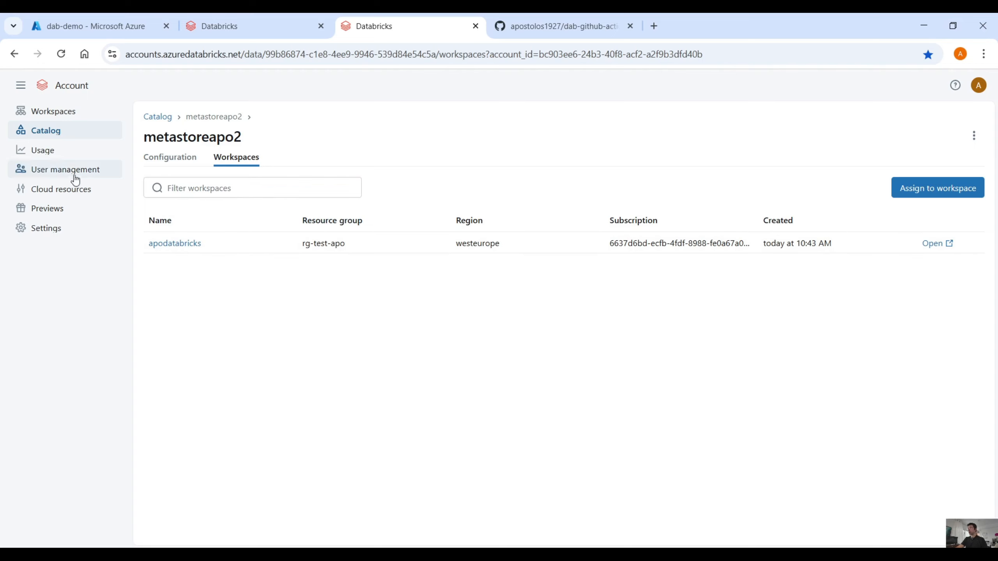
# - Open the permissions of the apodatabricks workspace in the account console
pyautogui.click(70, 117)
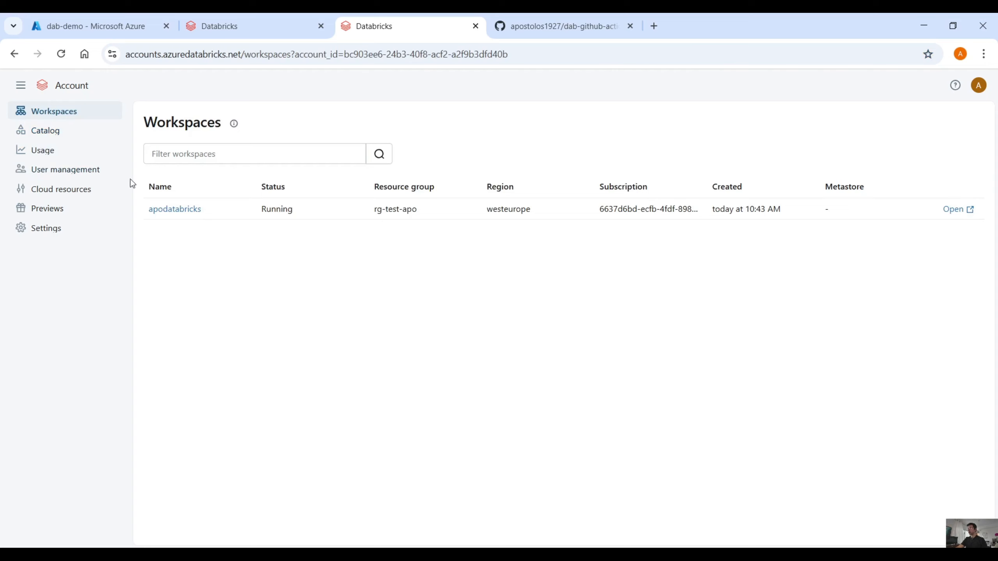
pyautogui.click(179, 210)
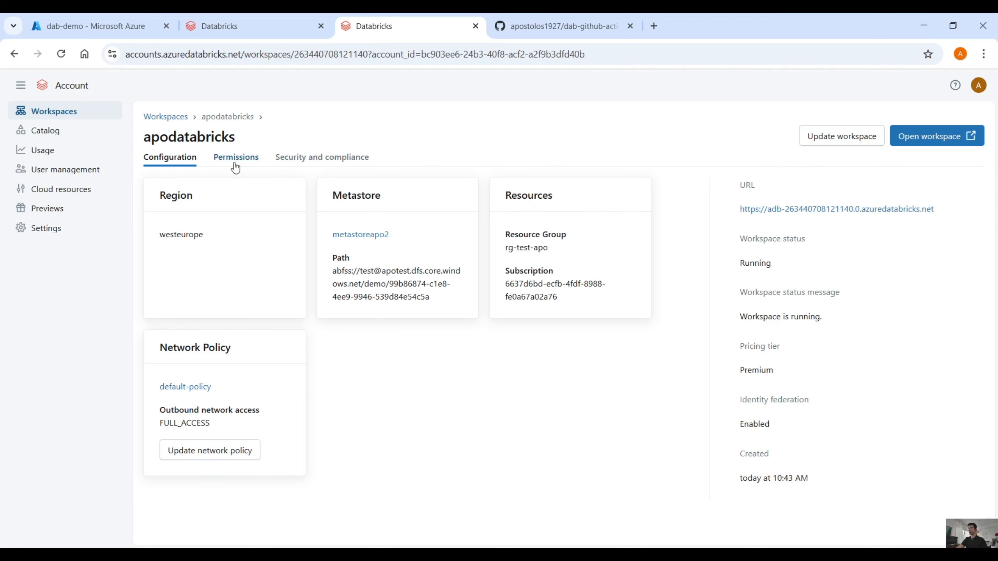
pyautogui.click(236, 168)
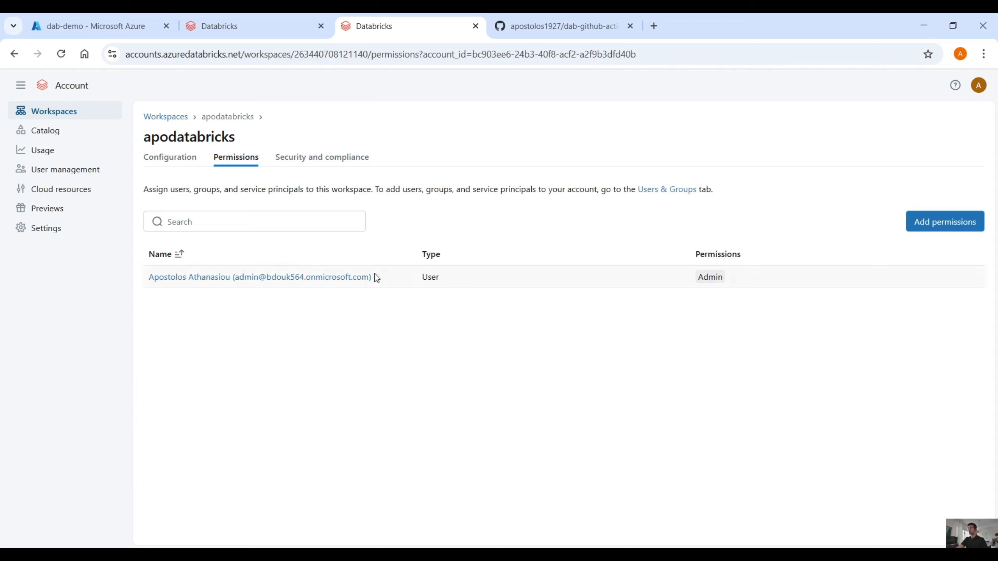
# - Grant the dab-demo service principal the Admin permission on the apodatabricks workspace and save it
pyautogui.click(941, 227)
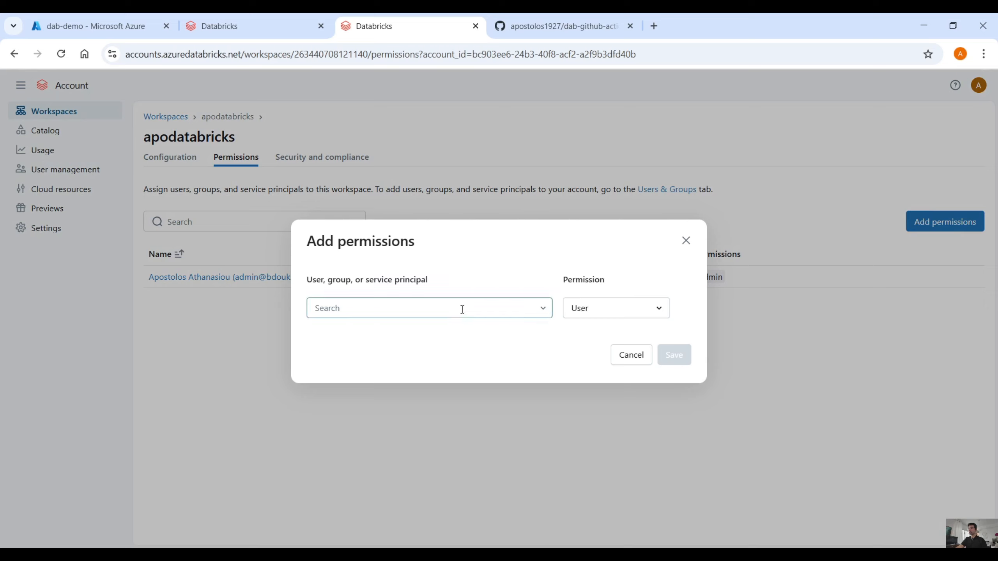
pyautogui.click(426, 311)
pyautogui.write('dab')
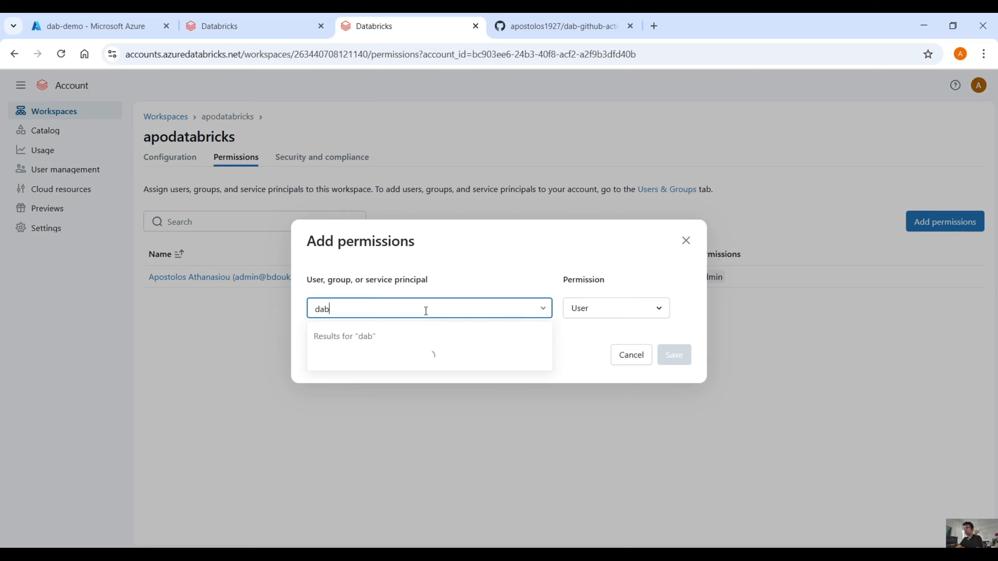
pyautogui.write('-de')
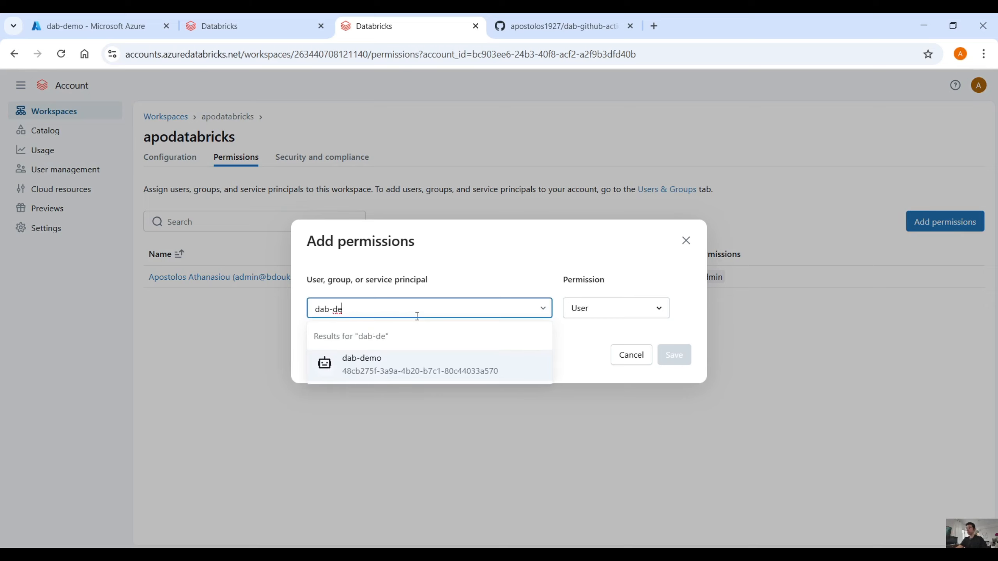
pyautogui.click(386, 381)
pyautogui.click(631, 293)
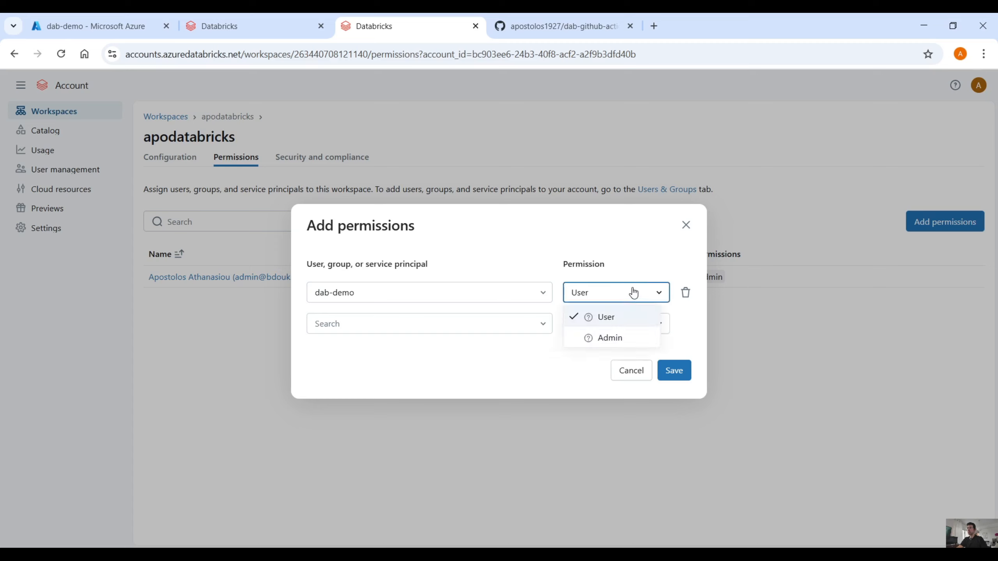
pyautogui.click(617, 339)
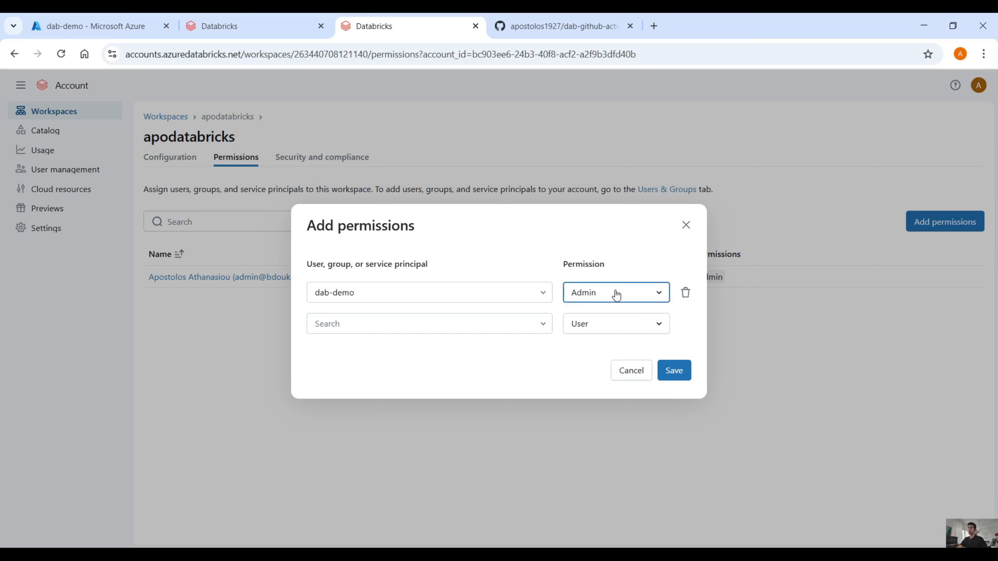
pyautogui.click(680, 371)
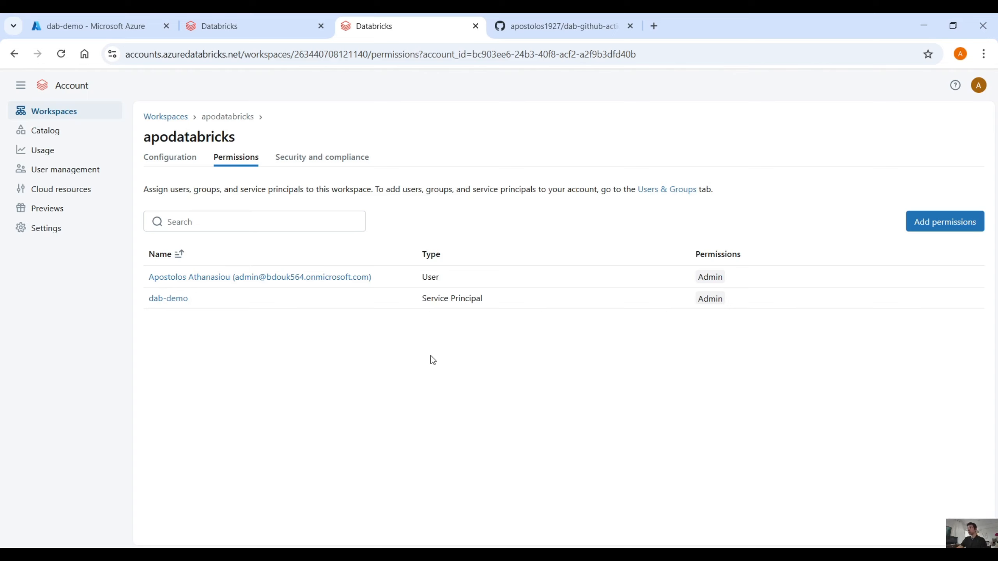
# - Open the credentials and secrets of the dab-demo service principal in the account's user management
pyautogui.click(88, 172)
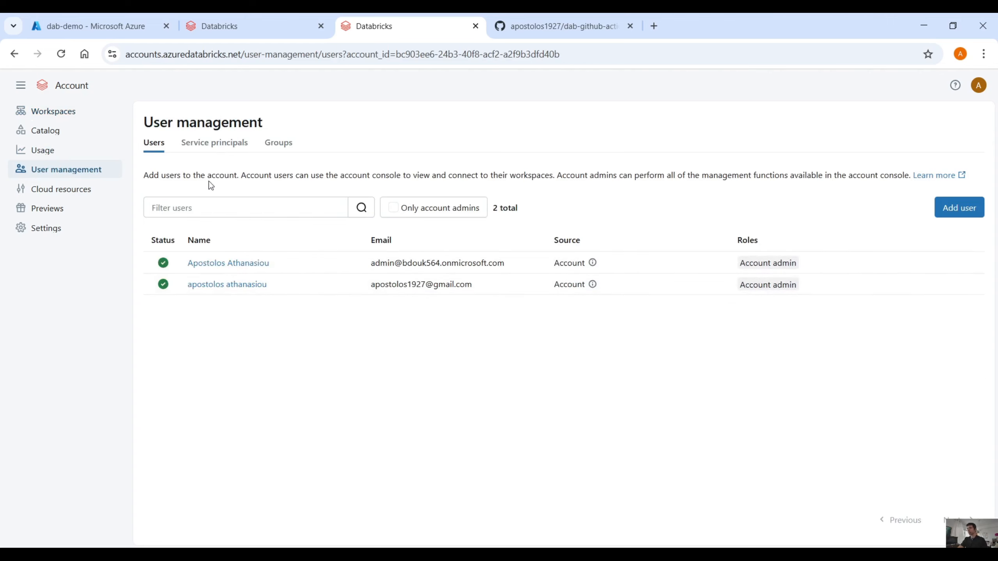
pyautogui.click(208, 148)
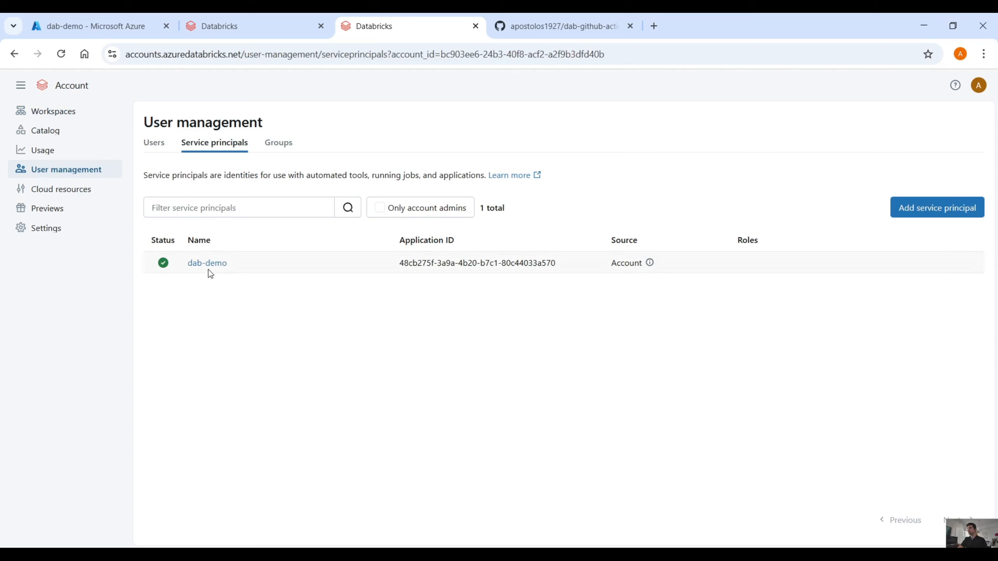
pyautogui.click(207, 264)
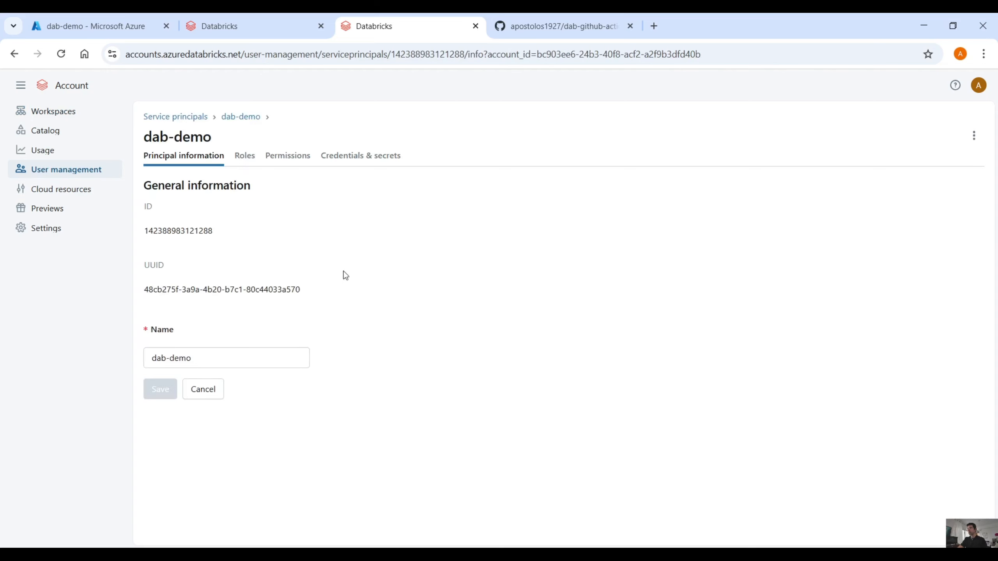
pyautogui.click(354, 168)
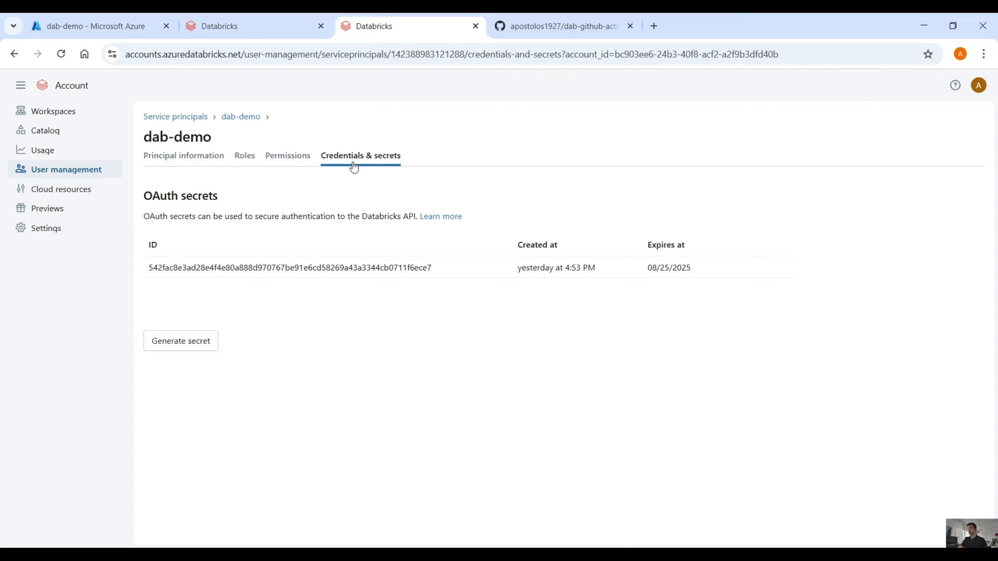
# - Generate an OAuth secret for dab-demo with a lifetime of 10 days, copy the secret and close the dialog
pyautogui.click(193, 342)
pyautogui.click(377, 307)
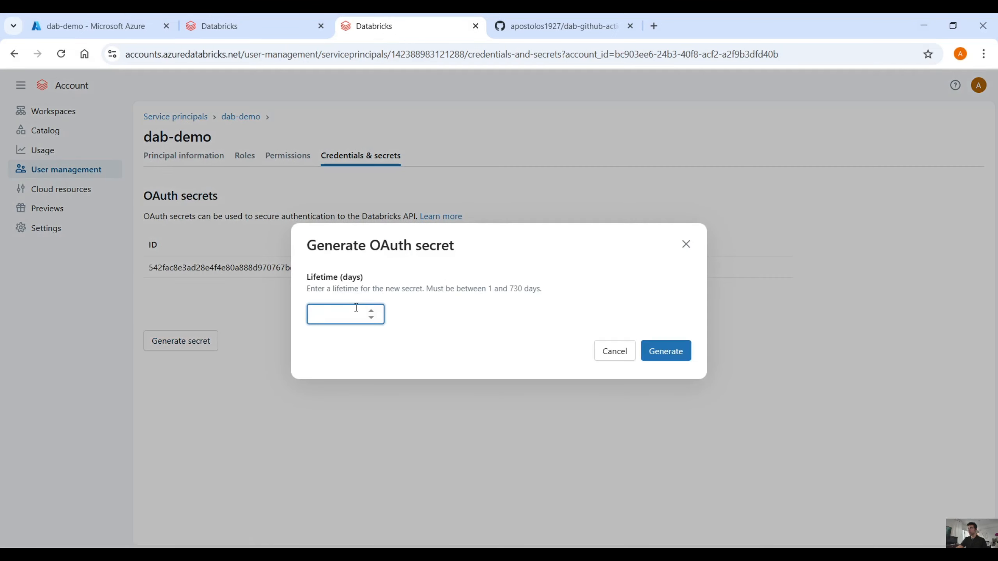
pyautogui.write('10')
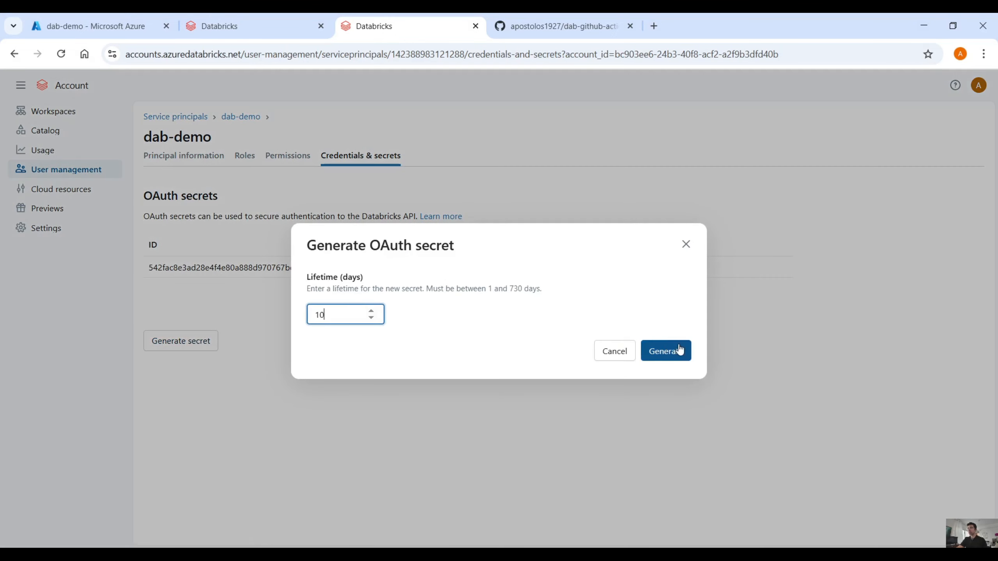
pyautogui.click(680, 349)
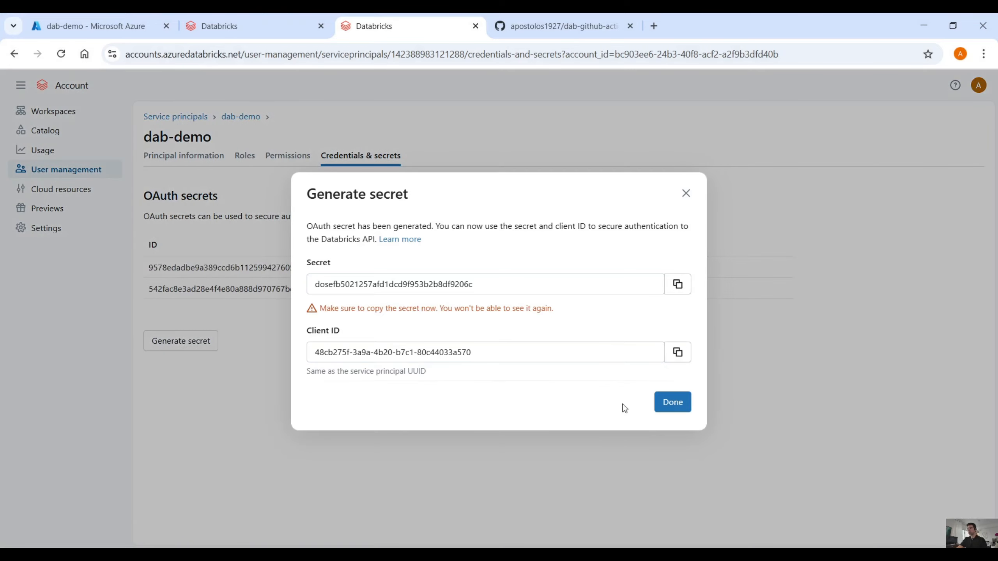
pyautogui.click(686, 290)
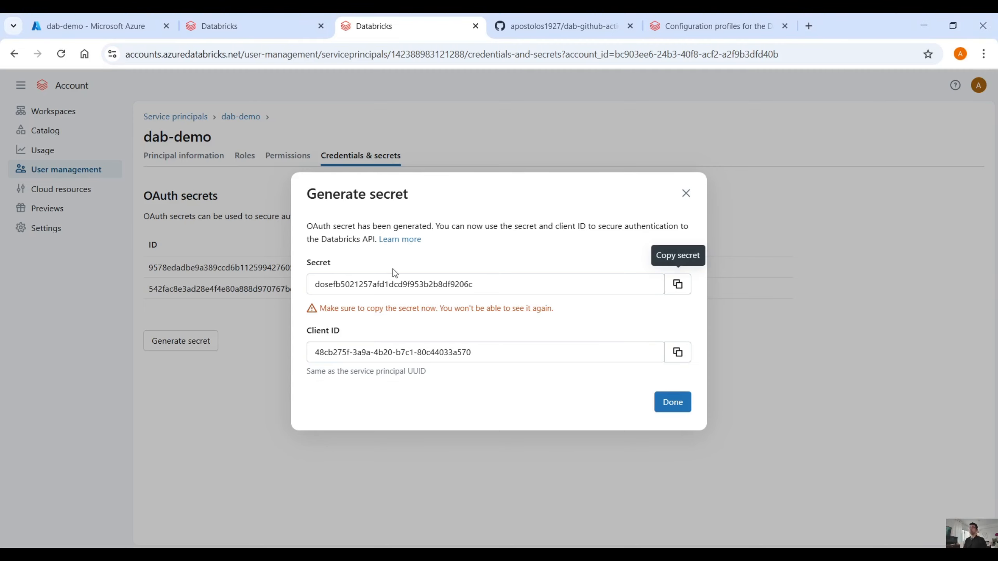
pyautogui.click(686, 193)
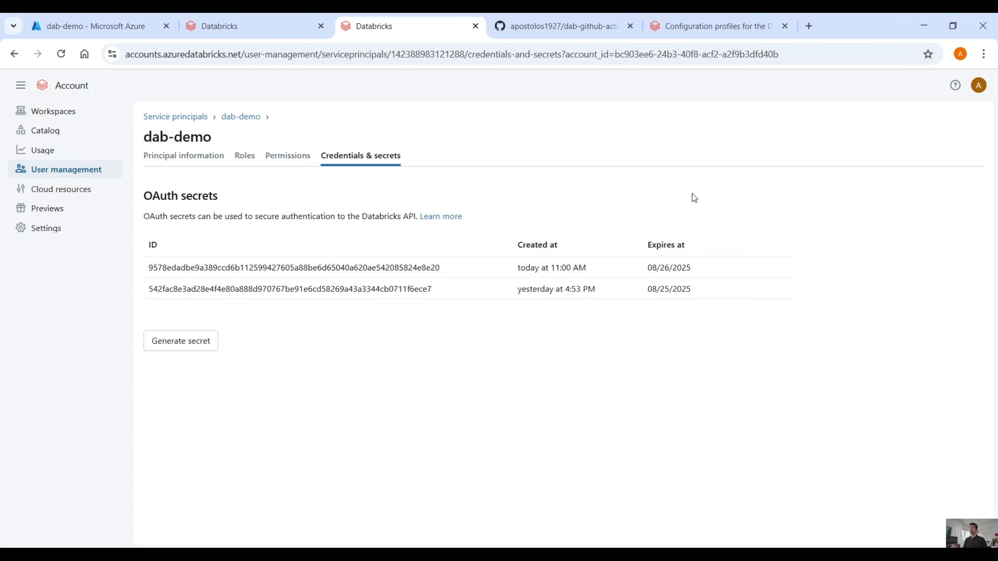
# - Read the Databricks CLI configuration profiles documentation about the .databrickscfg file and selecting a profile for each workspace
pyautogui.click(717, 26)
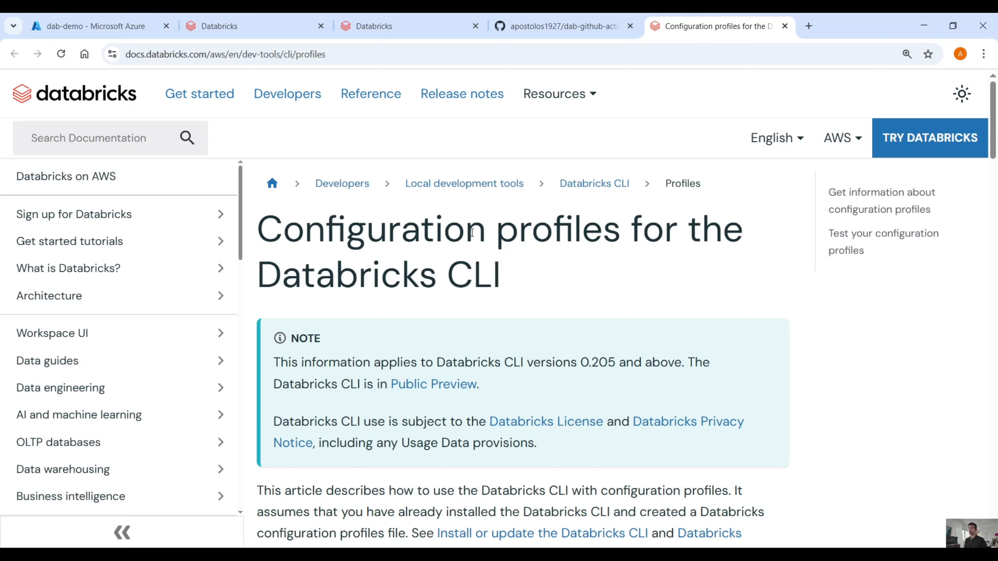
pyautogui.scroll(-2, 511, 247)
pyautogui.moveTo(300, 213); pyautogui.dragTo(517, 207)
pyautogui.click(515, 209)
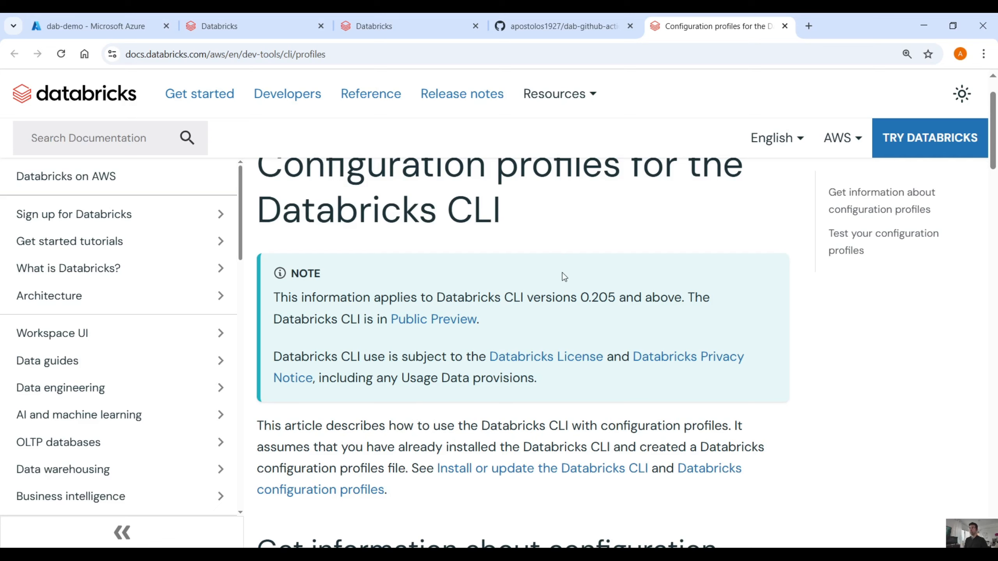
pyautogui.scroll(-5, 562, 277)
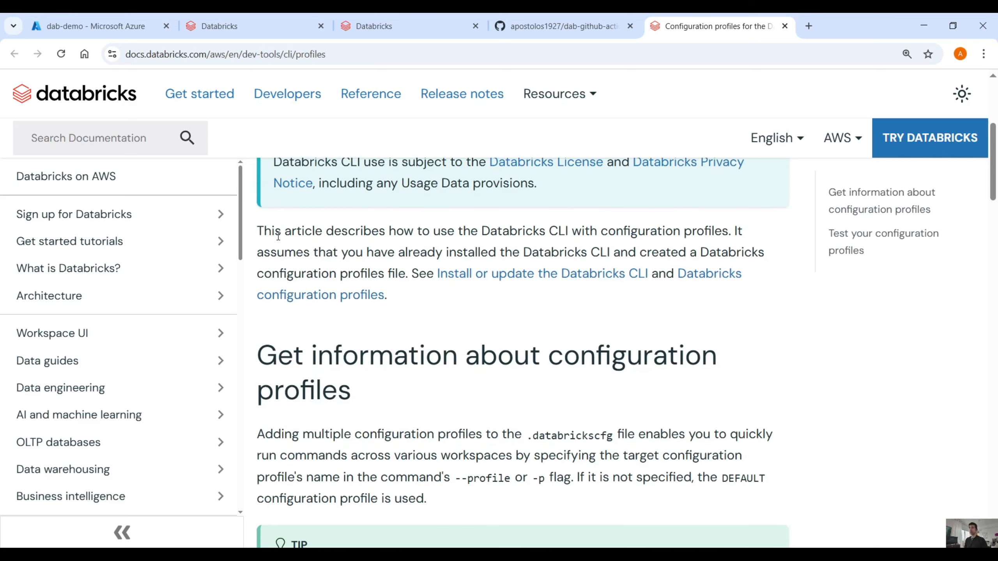
pyautogui.moveTo(279, 236); pyautogui.dragTo(729, 226)
pyautogui.click(511, 234)
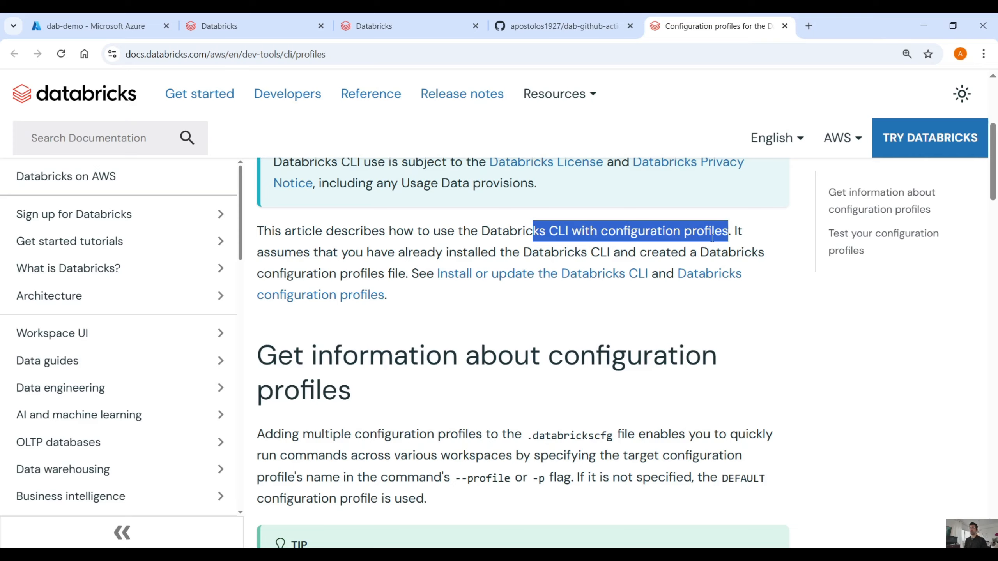
pyautogui.scroll(-3, 711, 235)
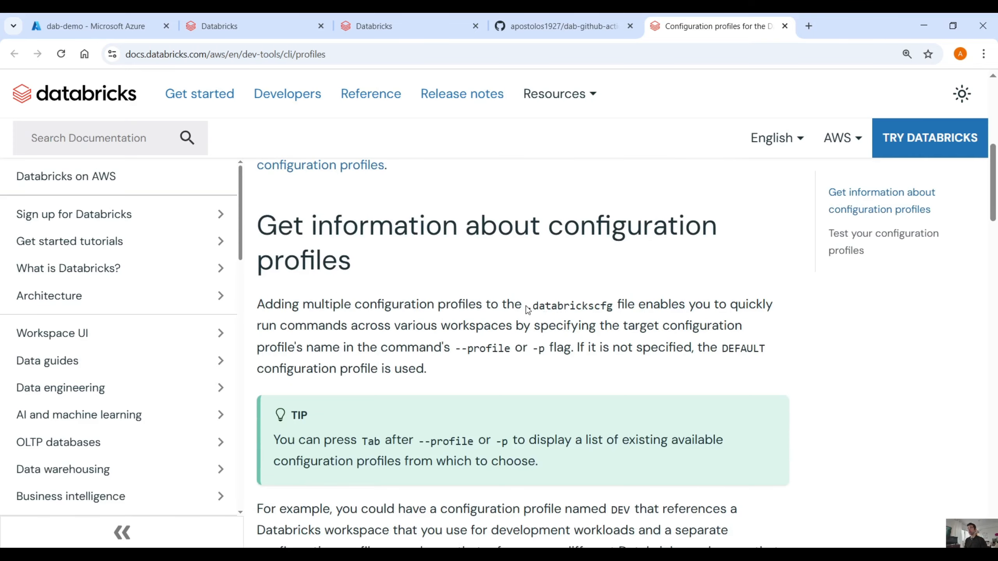
pyautogui.moveTo(528, 306); pyautogui.dragTo(614, 315)
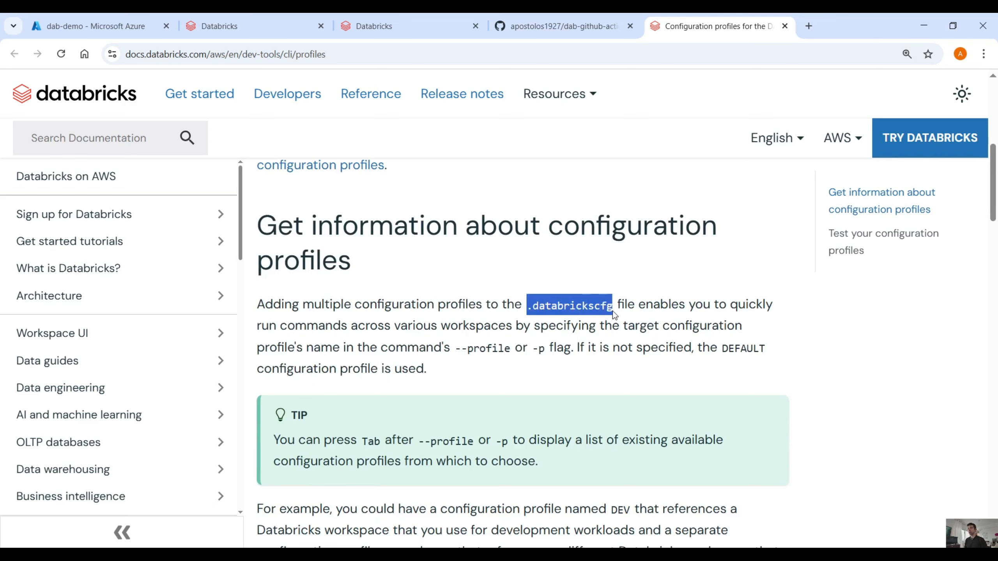
pyautogui.click(654, 298)
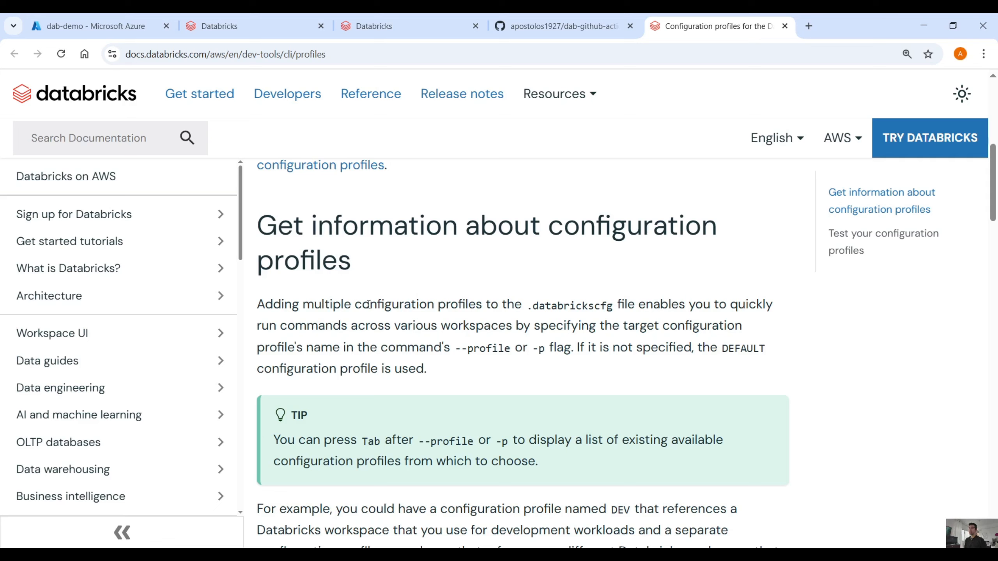
pyautogui.moveTo(416, 325); pyautogui.dragTo(612, 326)
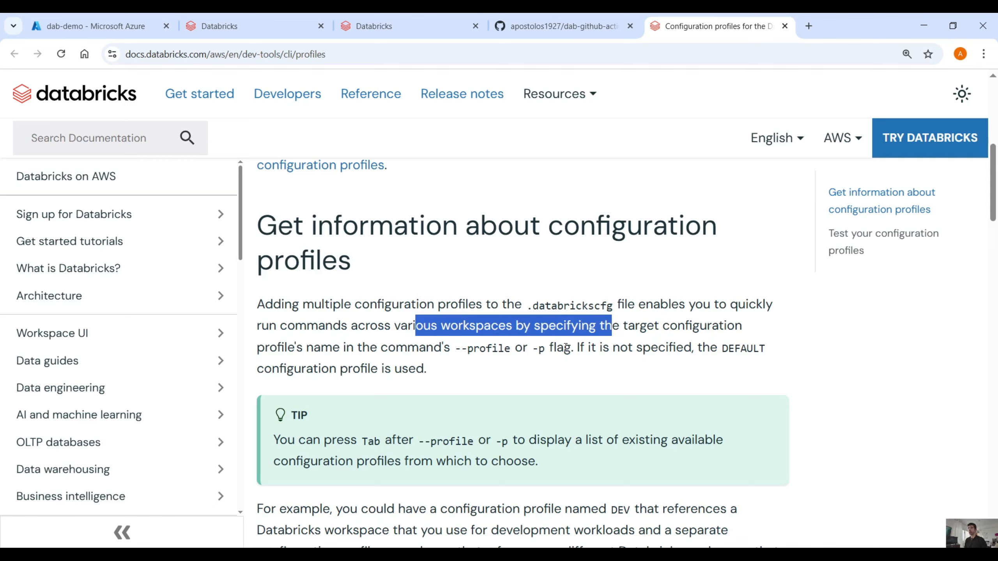
# - Switch to the text editor and examine the dab-demo profile header and fields in the .databrickscfg file
pyautogui.hotkey('alt', 'Tab')
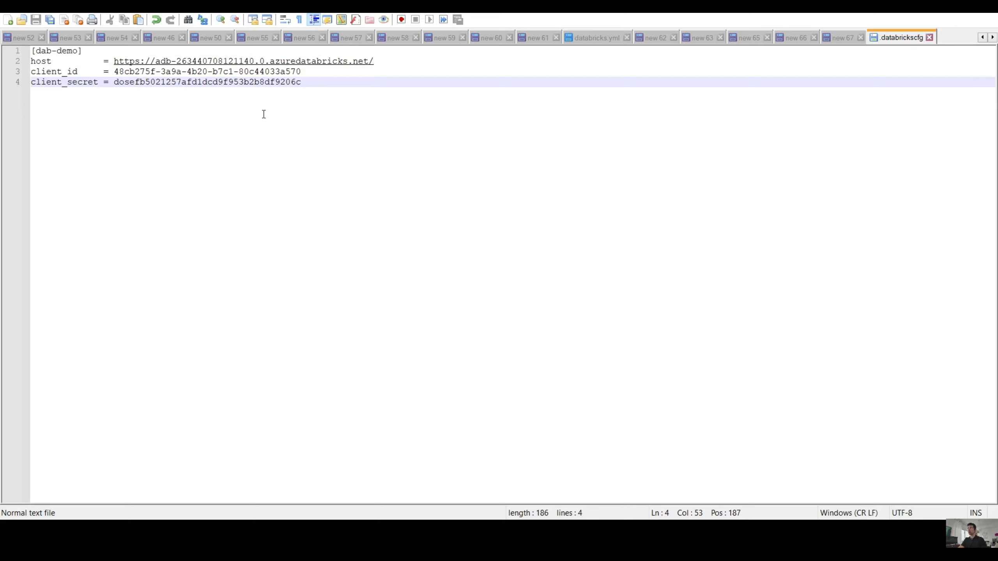
pyautogui.moveTo(83, 51)
pyautogui.mouseDown()
pyautogui.moveTo(21, 53)
pyautogui.moveTo(32, 53)
pyautogui.mouseUp()
pyautogui.click(72, 55)
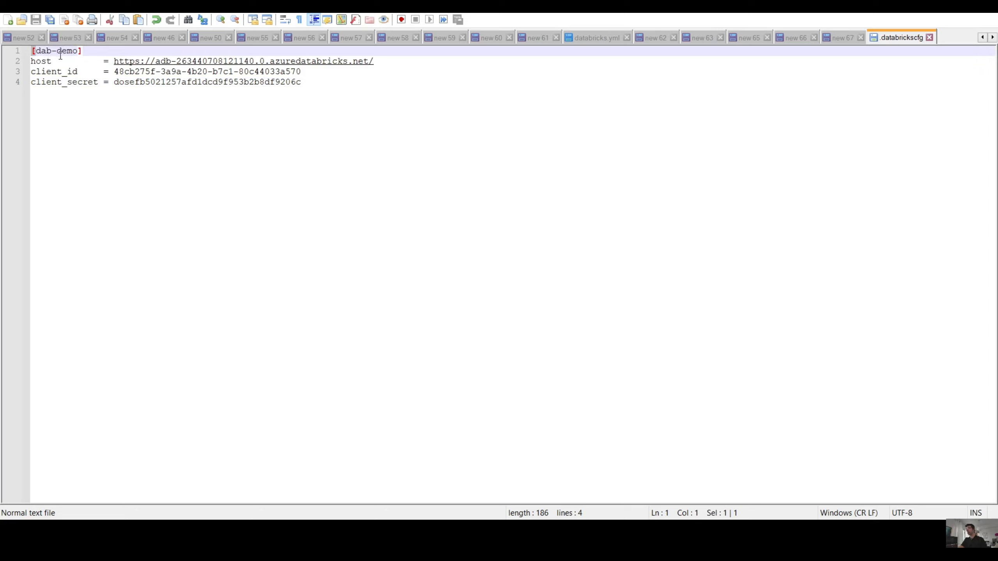
pyautogui.click(90, 50)
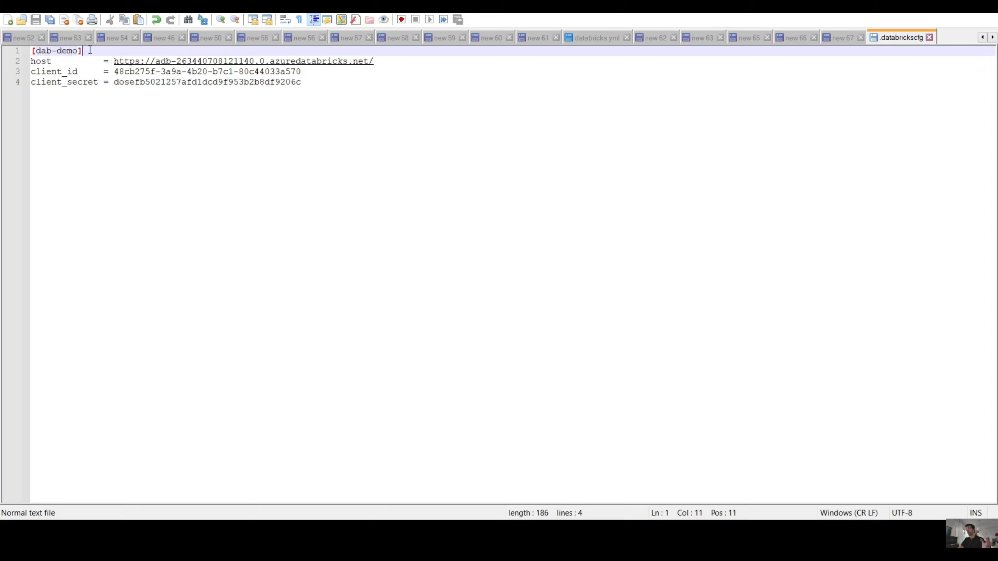
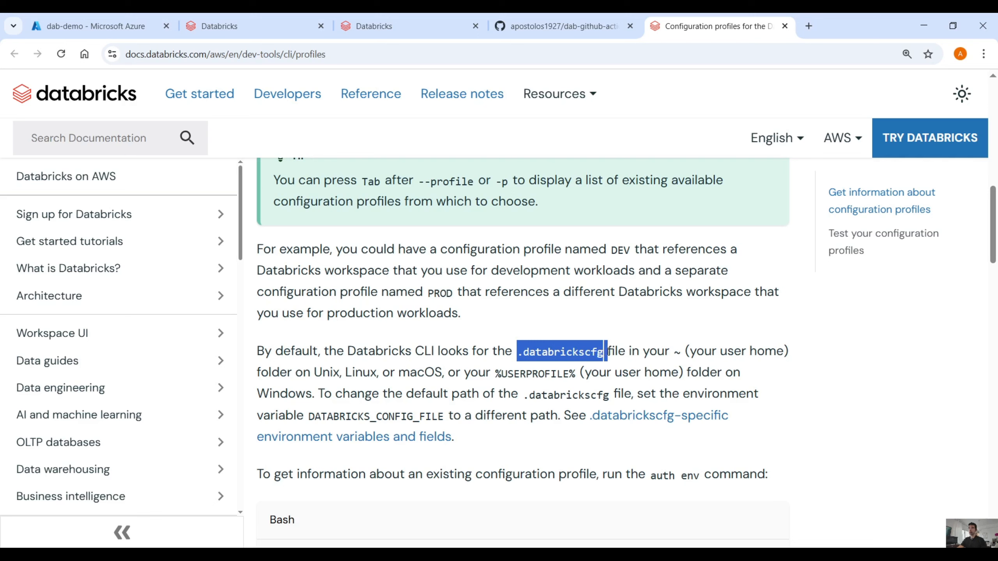
# - Read in the CLI profiles documentation where .databrickscfg is expected by default, how to change its path, and the auth env command
pyautogui.moveTo(713, 351); pyautogui.dragTo(800, 359)
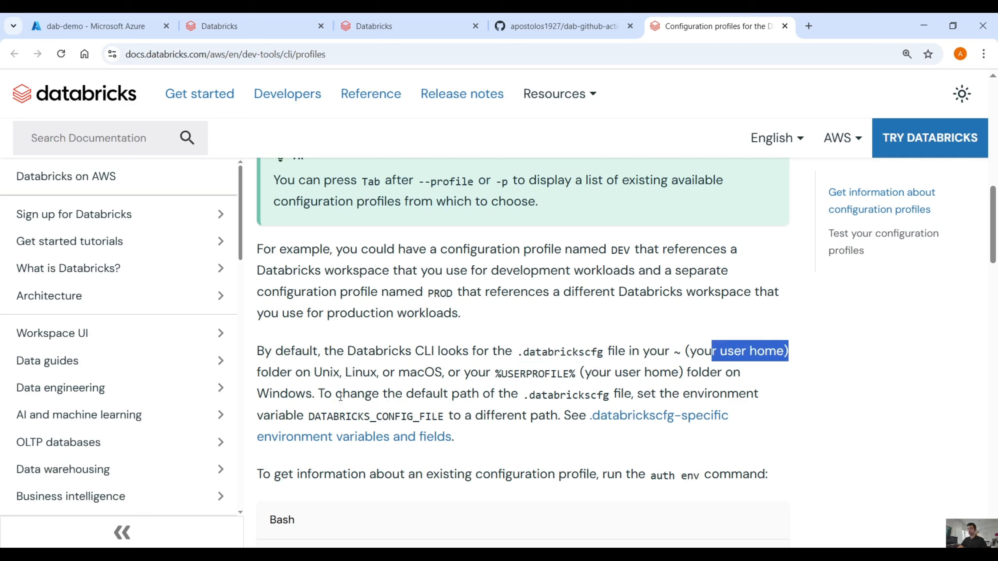
pyautogui.moveTo(495, 373); pyautogui.dragTo(575, 373)
pyautogui.click(577, 376)
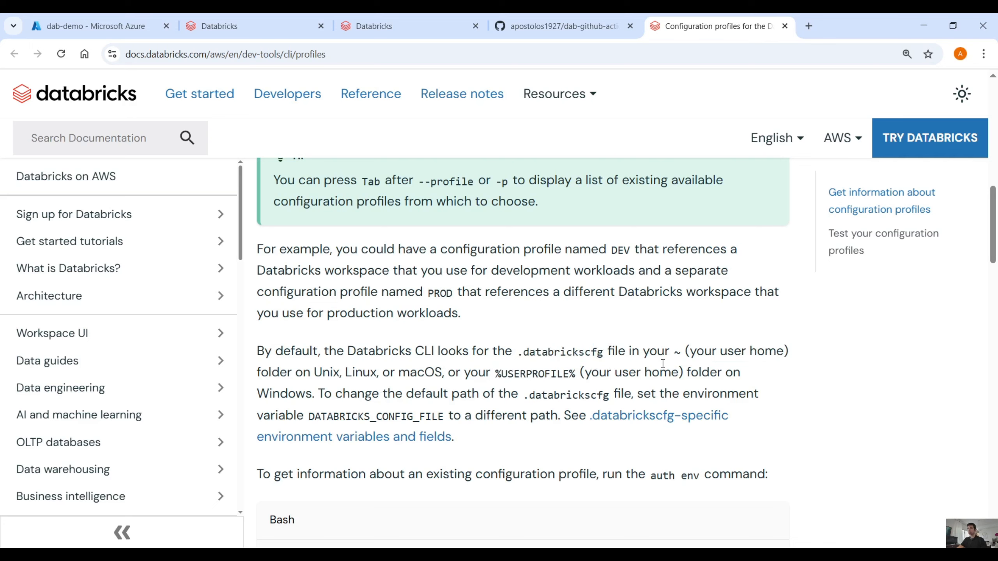
pyautogui.scroll(-2, 510, 334)
pyautogui.moveTo(353, 333); pyautogui.dragTo(575, 333)
pyautogui.scroll(-5, 553, 267)
pyautogui.scroll(-3, 554, 267)
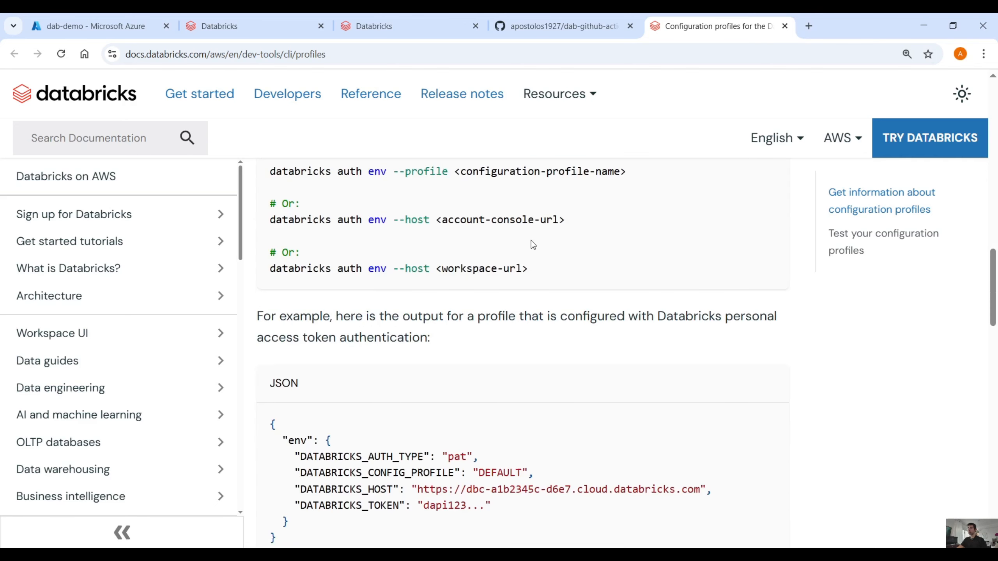
pyautogui.scroll(5, 507, 292)
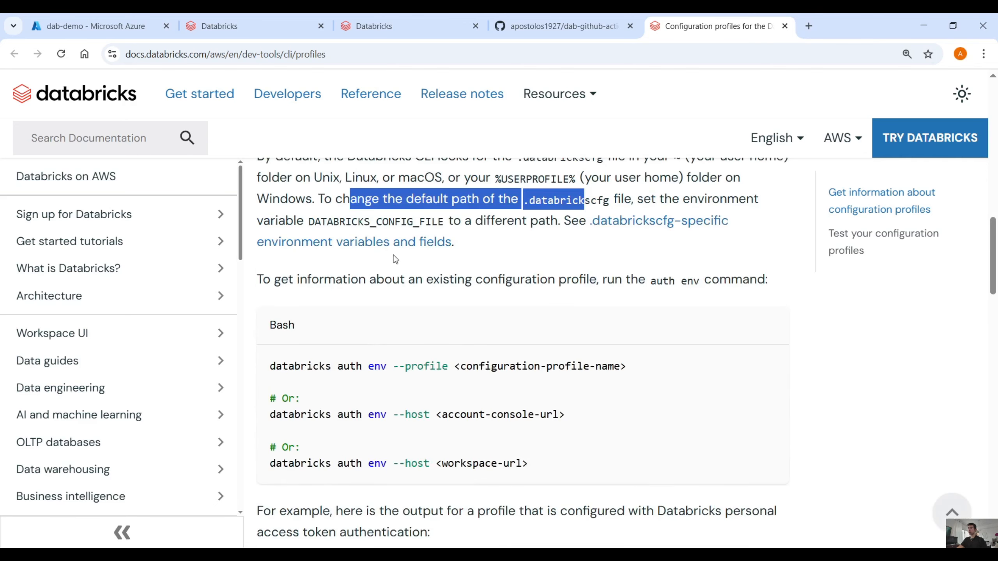
# - Find the command for listing all available profiles in the documentation and copy databricks auth profiles
pyautogui.scroll(-3, 396, 260)
pyautogui.scroll(-8, 427, 399)
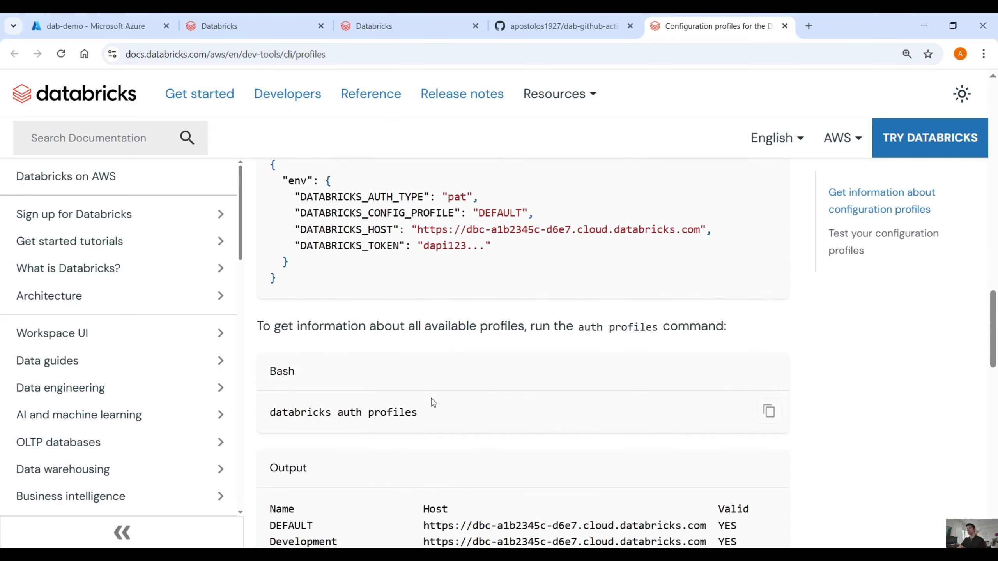
pyautogui.scroll(-3, 432, 401)
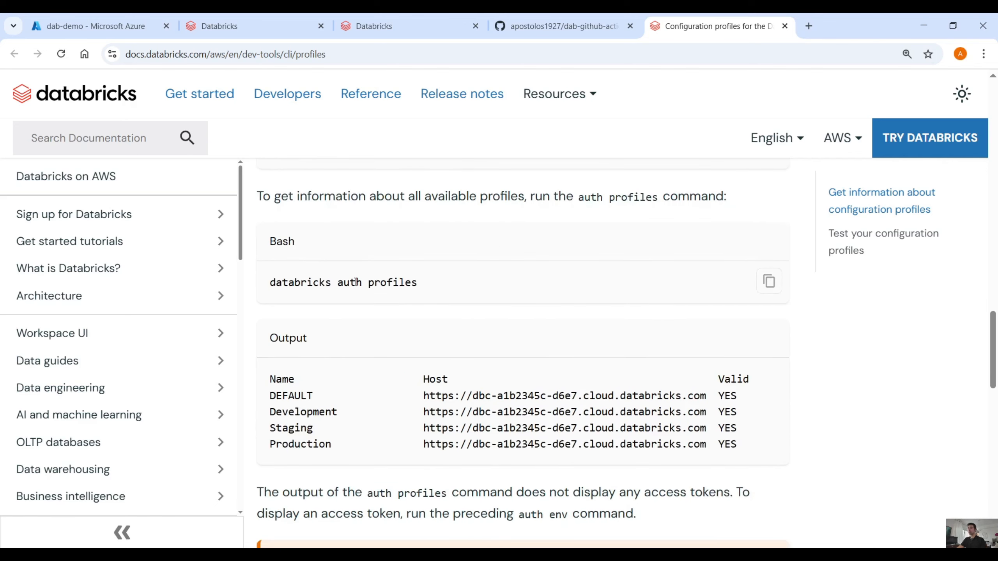
pyautogui.moveTo(267, 289); pyautogui.dragTo(419, 280)
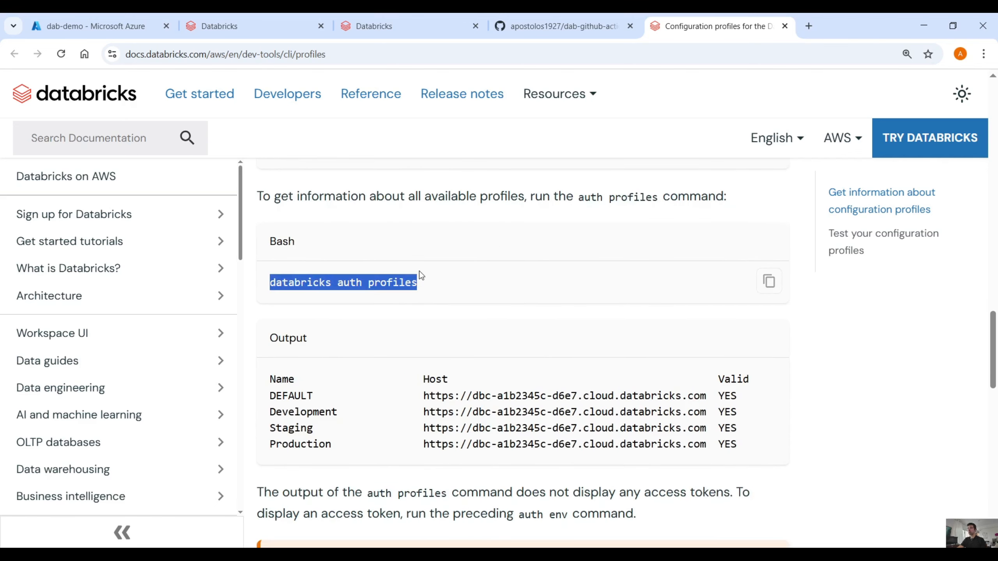
pyautogui.click(770, 282)
pyautogui.scroll(2, 699, 340)
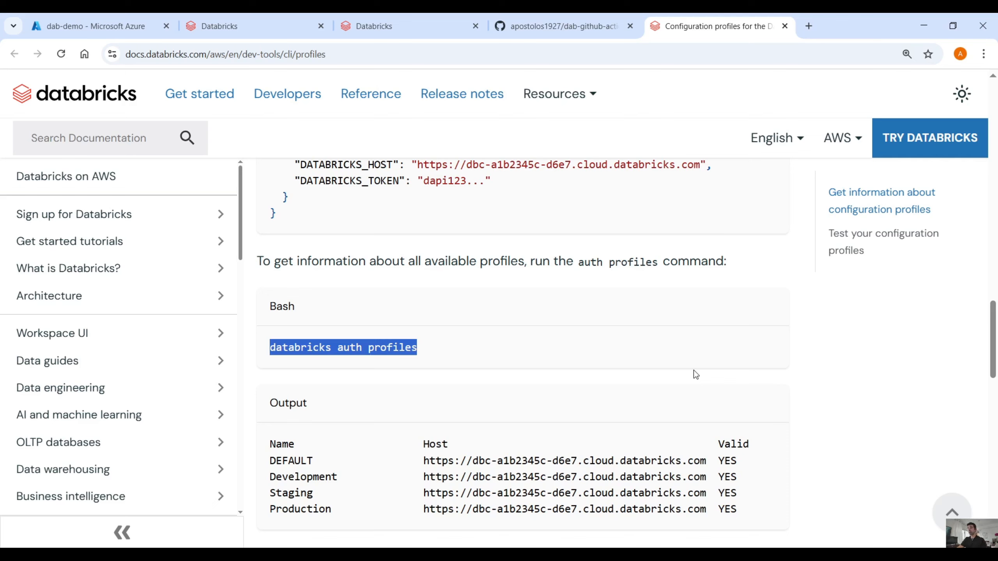
# - Switch to Visual Studio Code, run databricks auth profiles in the terminal, and copy the host URL of the dab-demo profile
pyautogui.moveTo(683, 337); pyautogui.dragTo(270, 350)
pyautogui.hotkey('alt', 'Tab')
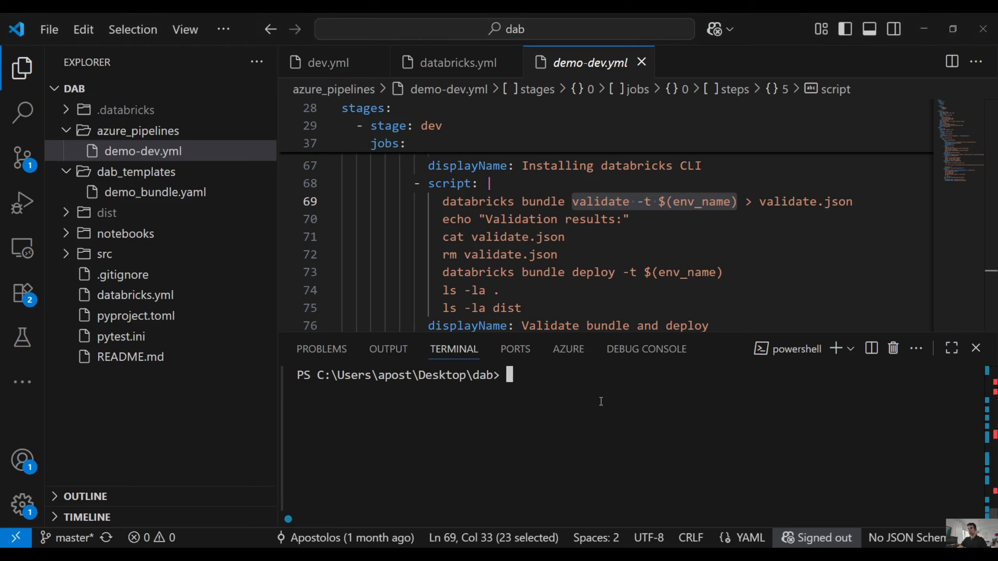
pyautogui.hotkey('ctrl', 'v')
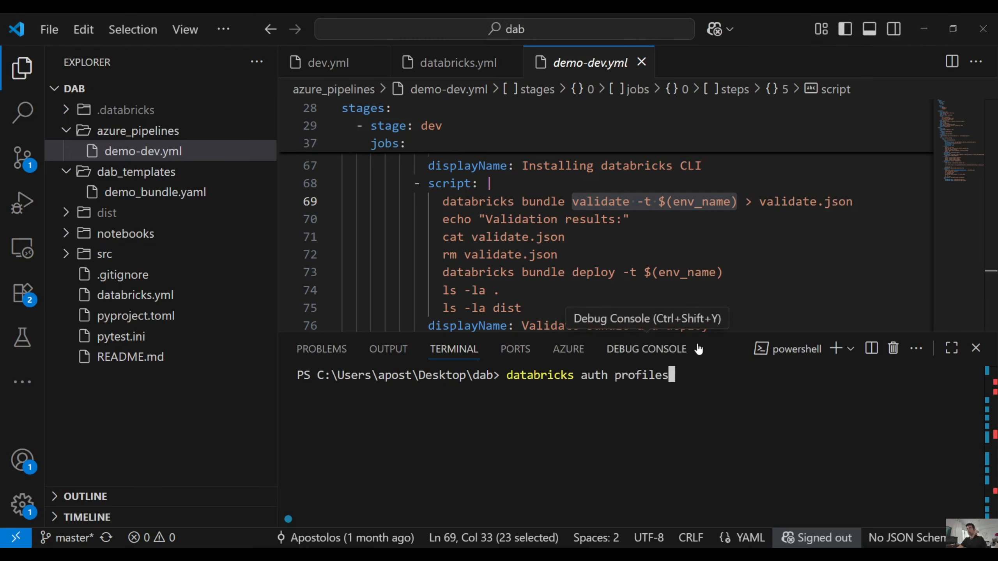
pyautogui.press('Return')
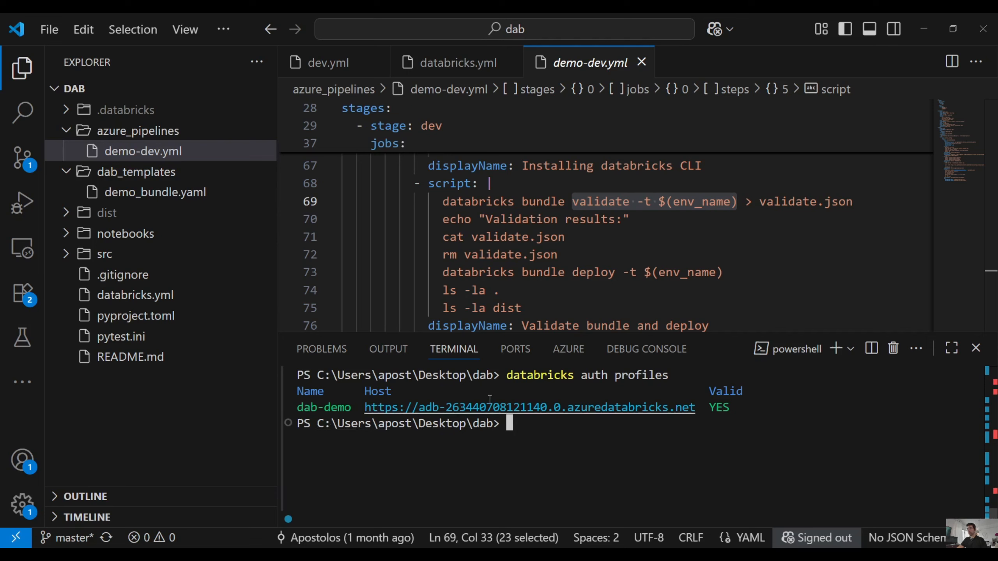
pyautogui.moveTo(699, 410); pyautogui.dragTo(363, 407)
pyautogui.hotkey('ctrl', 'c')
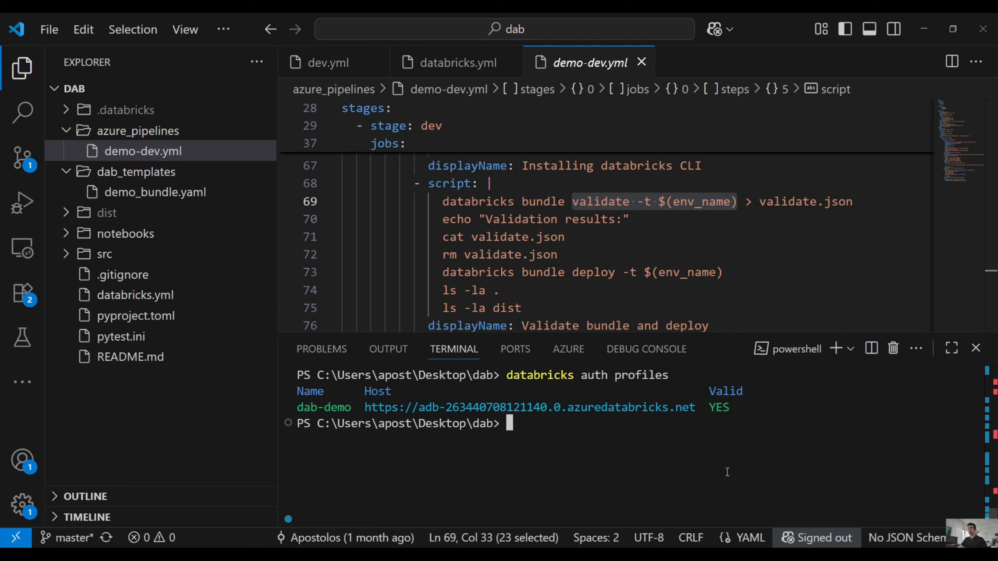
# - Review the Azure pipeline file demo-dev.yml, including its trigger, parameters, and bundle validate and deploy script with environment variables
pyautogui.click(492, 219)
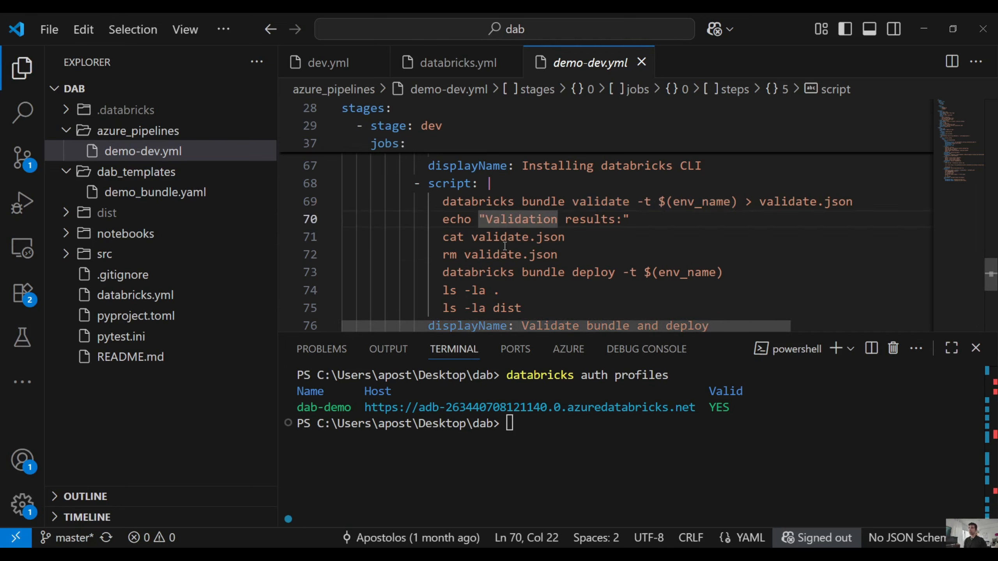
pyautogui.scroll(5, 511, 248)
pyautogui.scroll(15, 511, 249)
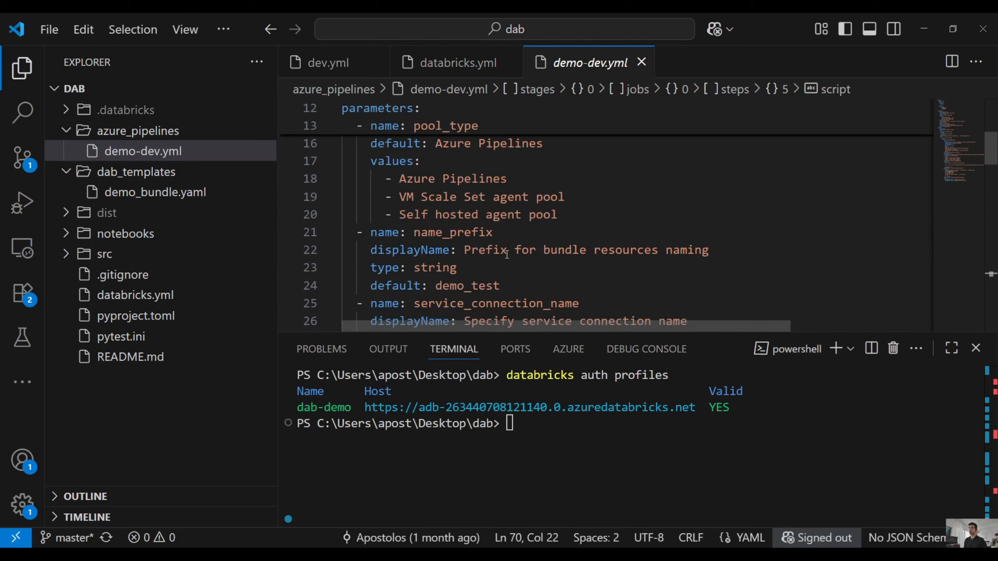
pyautogui.scroll(-14, 477, 244)
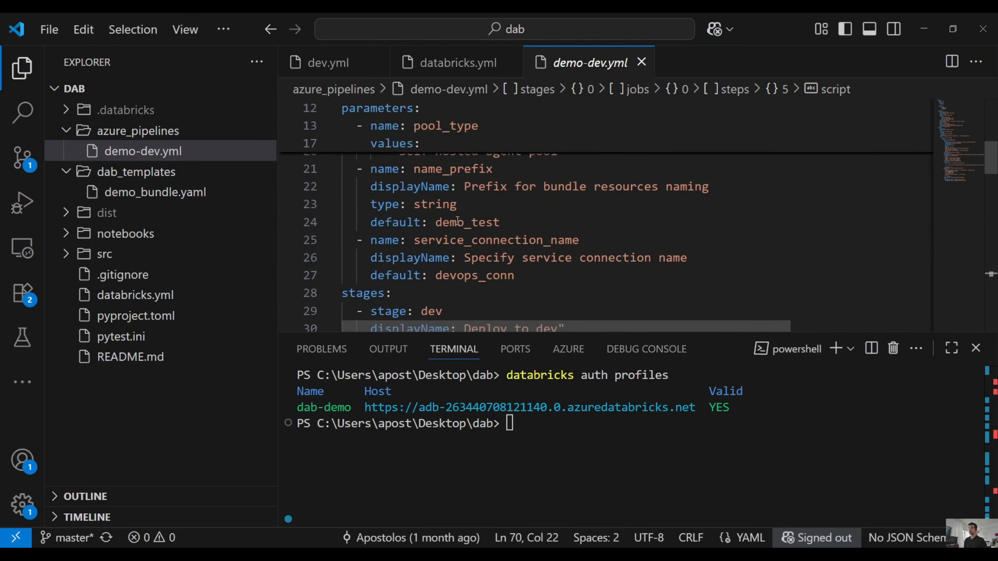
pyautogui.scroll(-10, 458, 221)
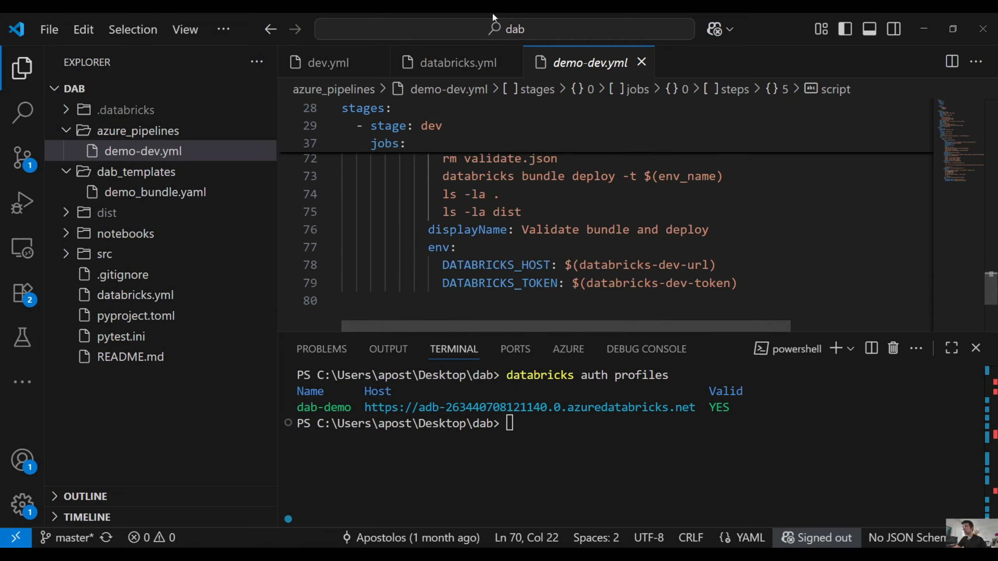
pyautogui.scroll(20, 474, 245)
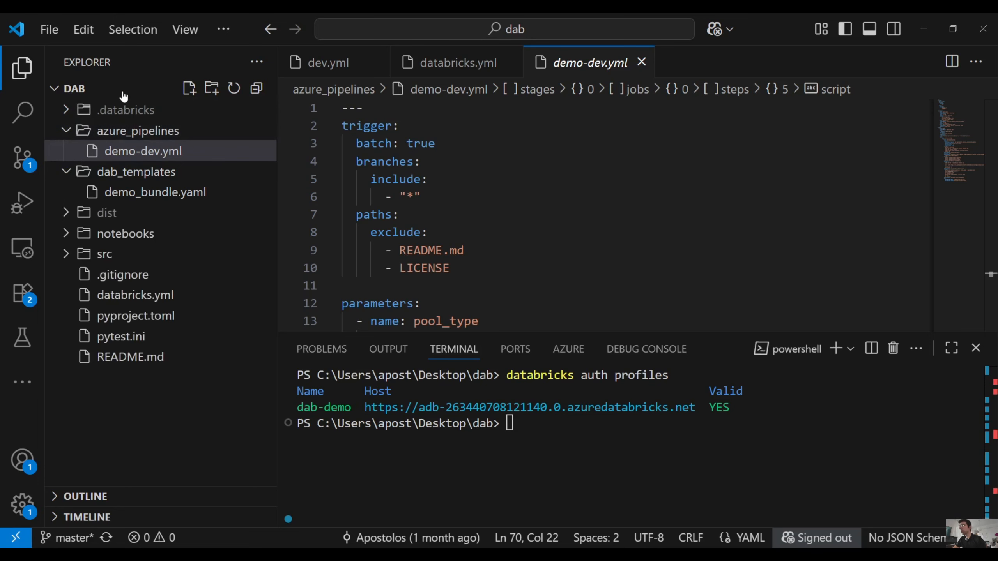
# - Create the nested folder .github/workflows at the root of the dab project
pyautogui.click(137, 424)
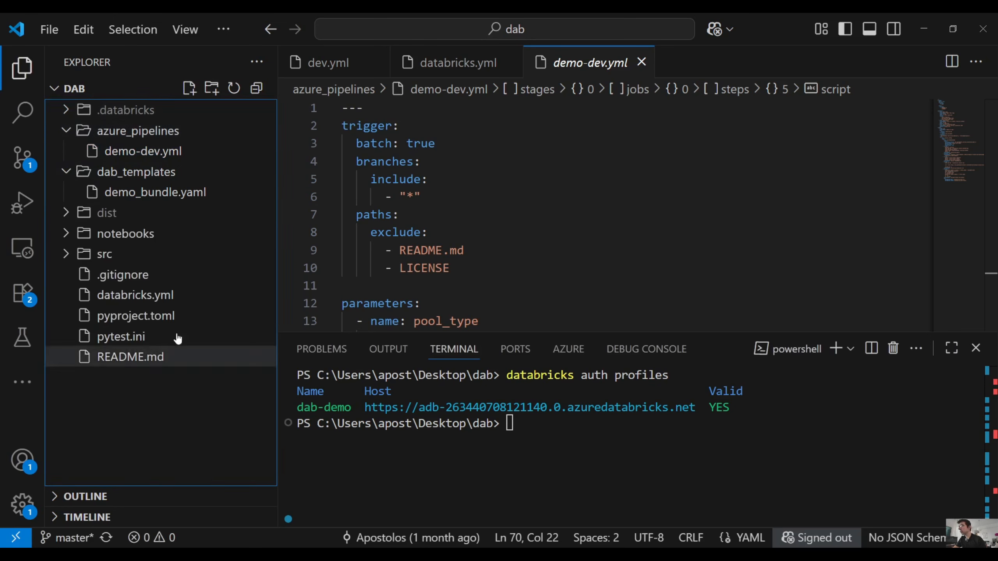
pyautogui.click(212, 88)
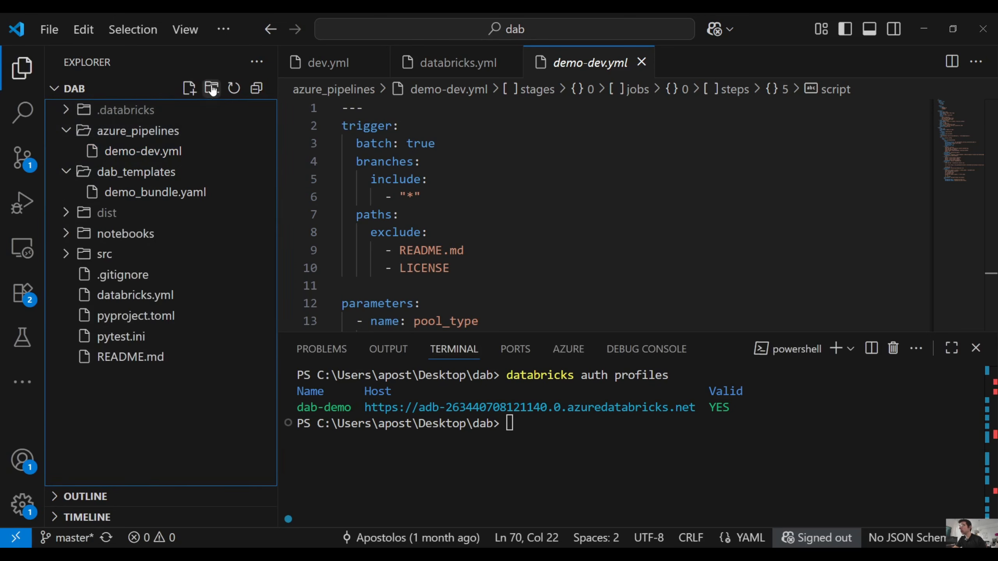
pyautogui.write('.g')
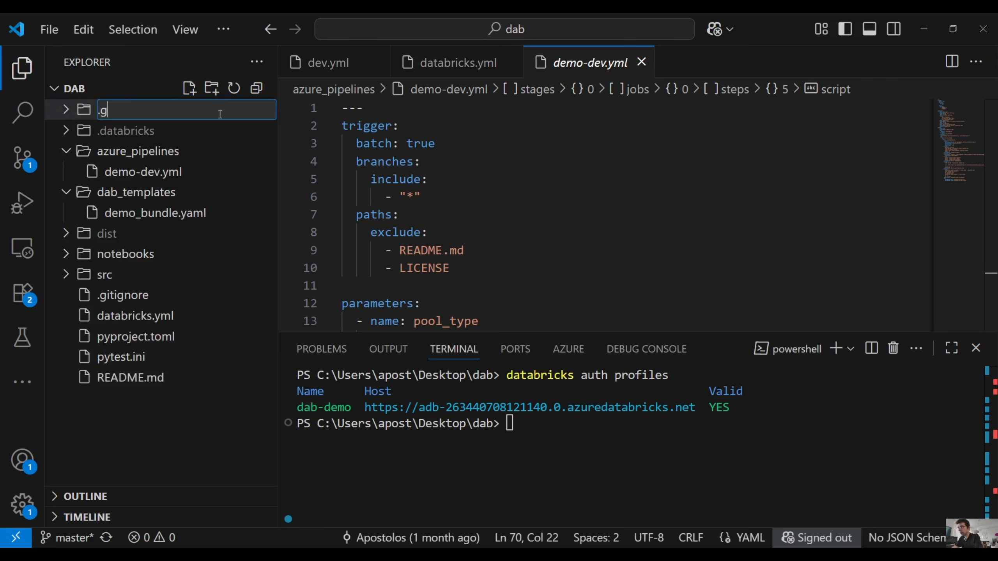
pyautogui.write('ithub/worklows')
pyautogui.press('BackSpace')
pyautogui.press('BackSpace')
pyautogui.press('BackSpace')
pyautogui.press('BackSpace')
pyautogui.write('f')
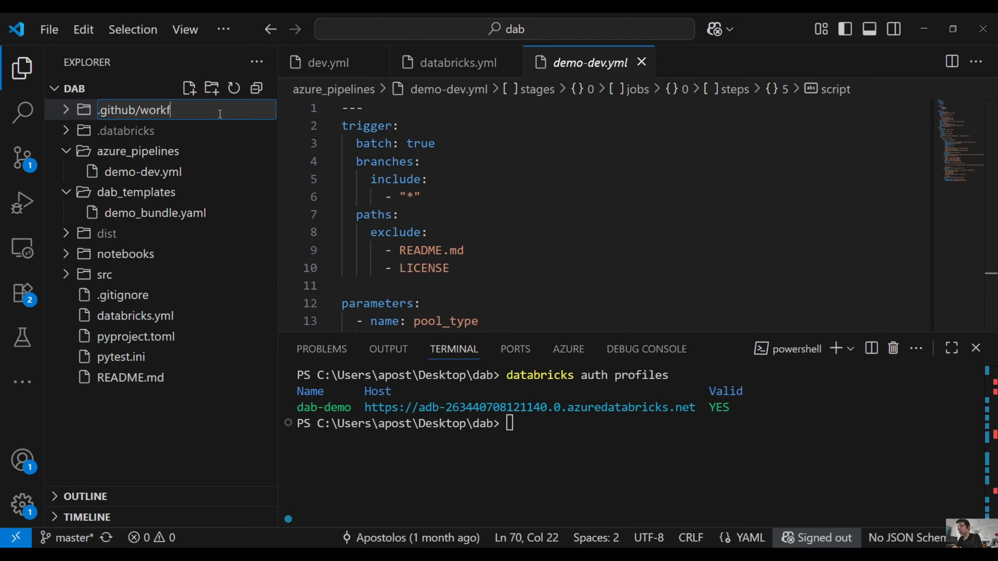
pyautogui.write('lows')
pyautogui.press('Return')
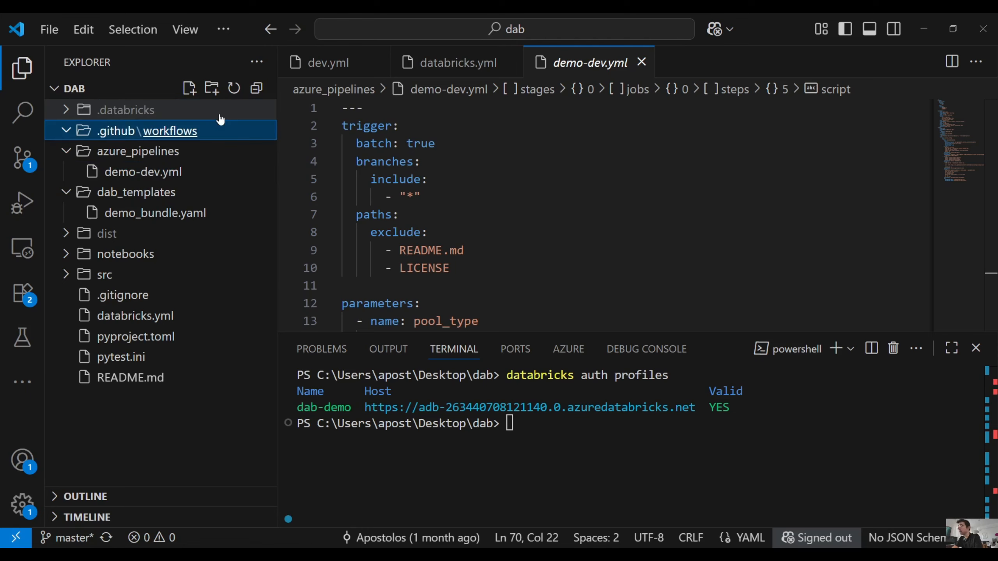
# - Create main.yml inside the .github/workflows folder and paste the prepared GitHub Actions workflow into it
pyautogui.rightClick(210, 132)
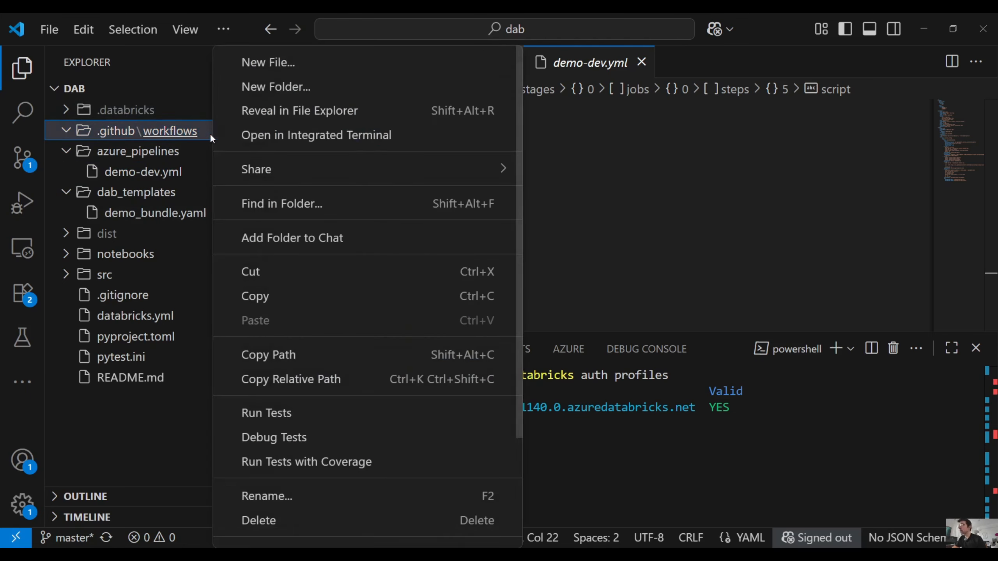
pyautogui.click(276, 63)
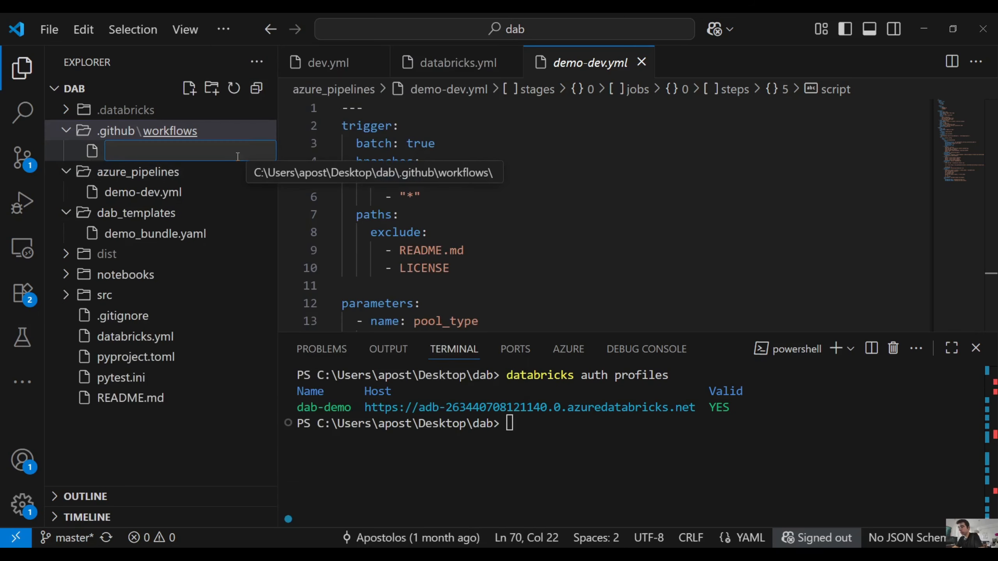
pyautogui.write('main')
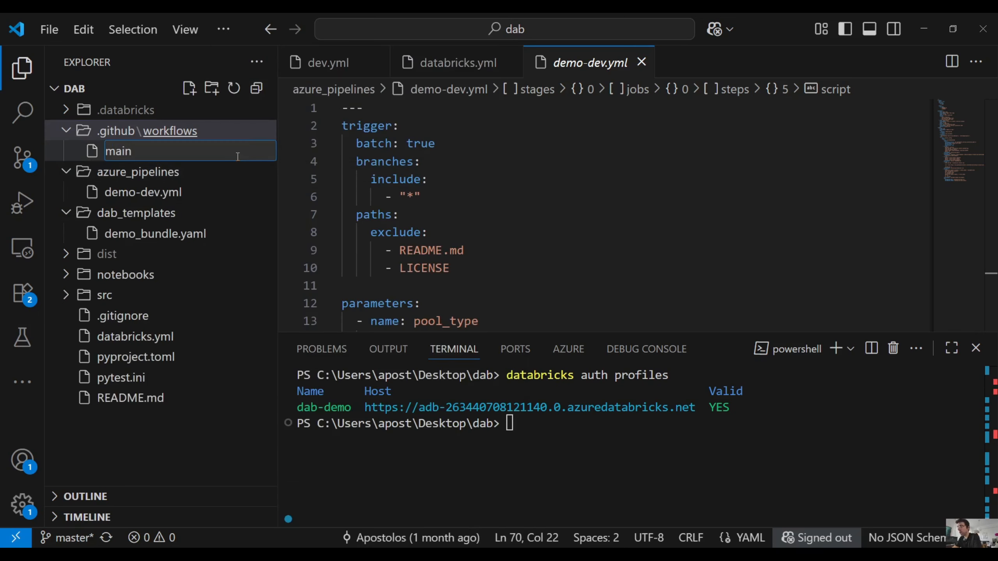
pyautogui.write('.yml')
pyautogui.press('Return')
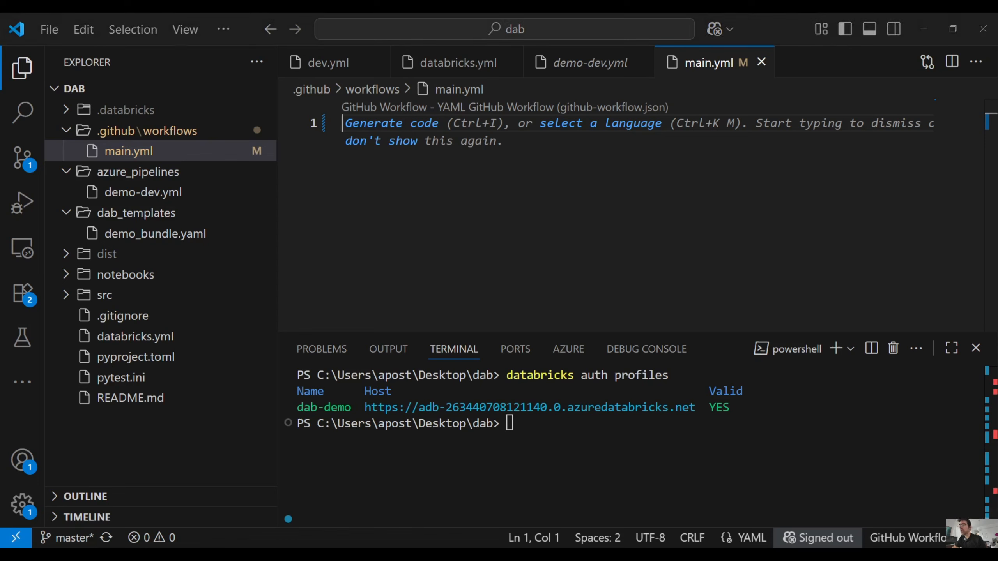
pyautogui.hotkey('ctrl', 'v')
# - Examine the on block in main.yml that defines which branch push triggers the workflow
pyautogui.scroll(4, 634, 229)
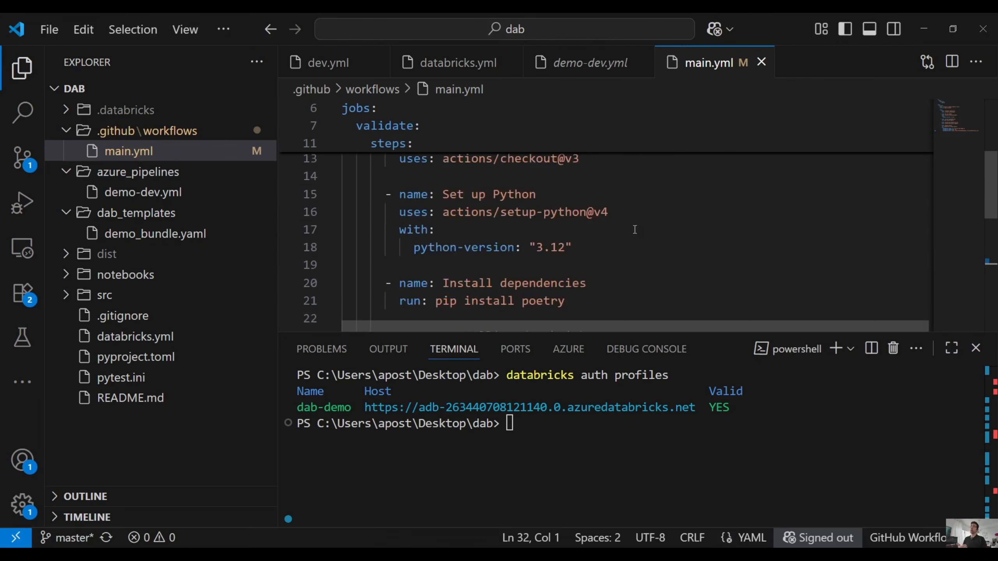
pyautogui.scroll(4, 634, 230)
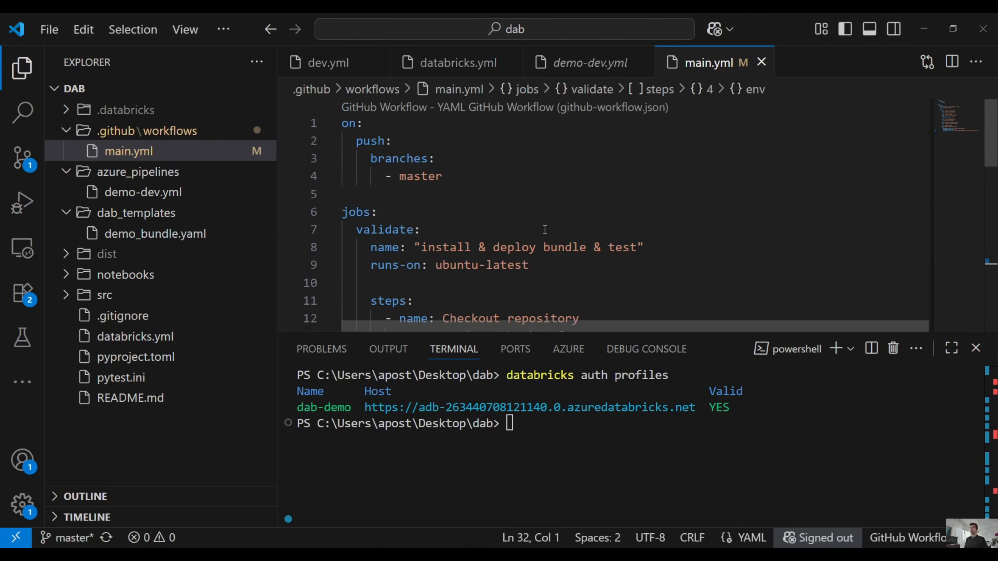
pyautogui.scroll(-3, 530, 212)
pyautogui.scroll(3, 397, 193)
pyautogui.moveTo(444, 177); pyautogui.dragTo(342, 123)
pyautogui.click(380, 212)
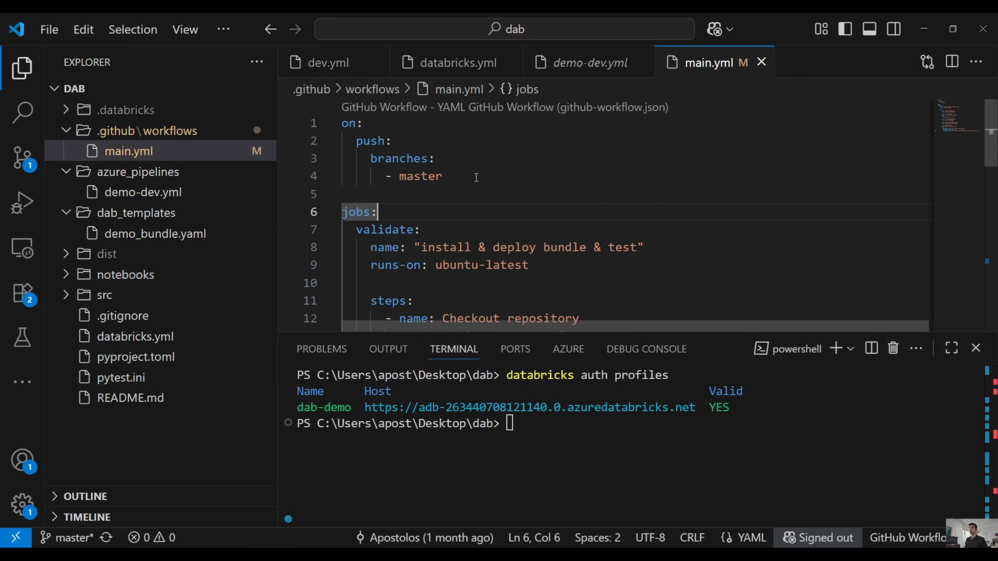
pyautogui.moveTo(444, 176); pyautogui.dragTo(328, 121)
pyautogui.scroll(-1, 453, 185)
pyautogui.scroll(1, 454, 185)
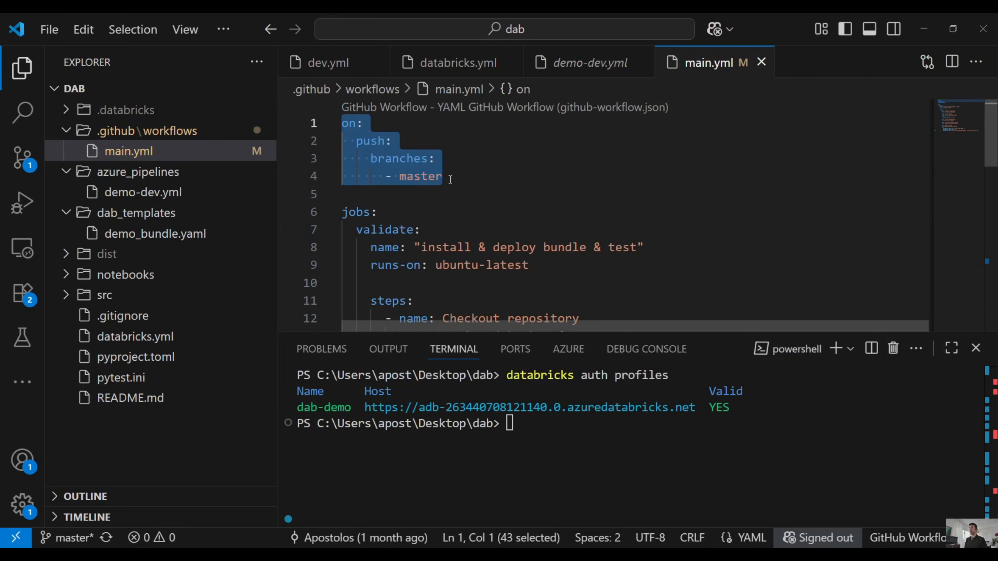
# - Examine the validate job in main.yml, including its name and the runner set under runs-on
pyautogui.scroll(-1, 453, 185)
pyautogui.scroll(-1, 419, 187)
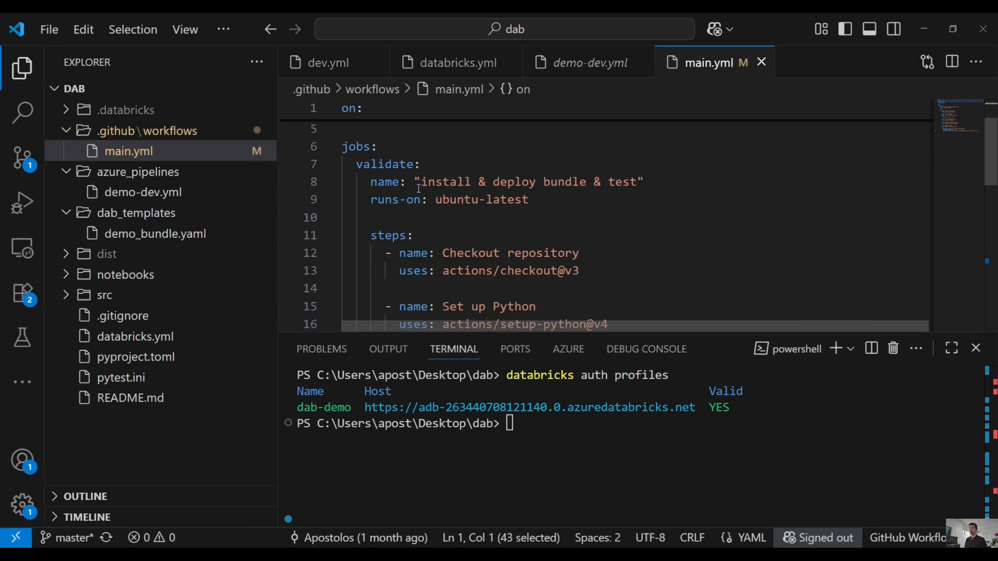
pyautogui.doubleClick(389, 167)
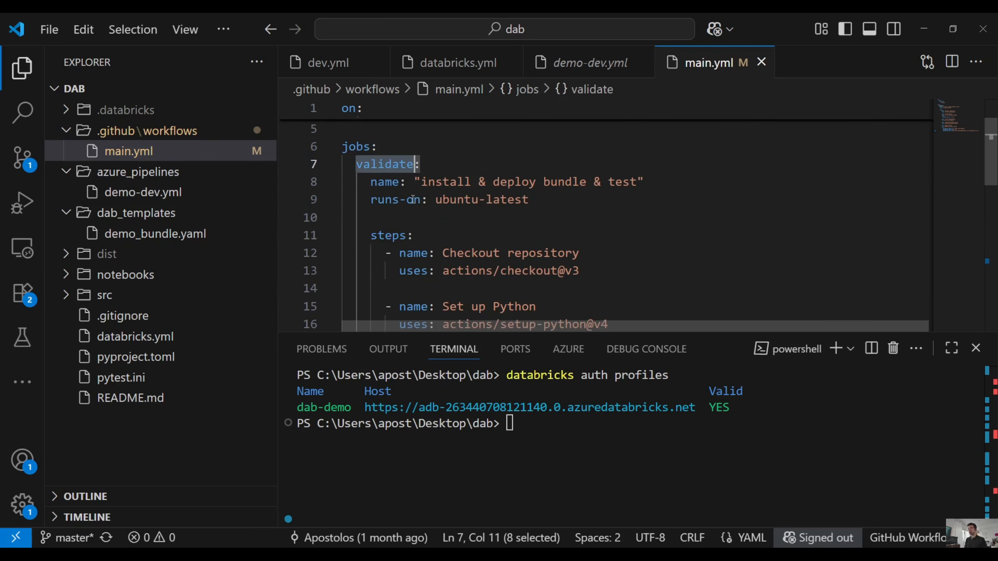
pyautogui.doubleClick(386, 182)
pyautogui.scroll(-2, 438, 205)
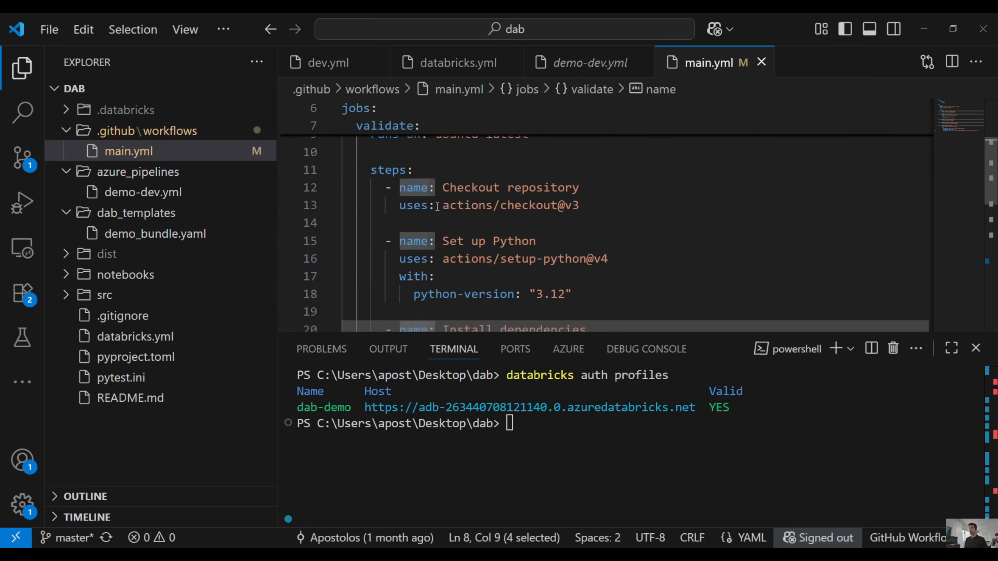
pyautogui.scroll(3, 437, 206)
pyautogui.doubleClick(405, 196)
pyautogui.moveTo(363, 214); pyautogui.dragTo(399, 232)
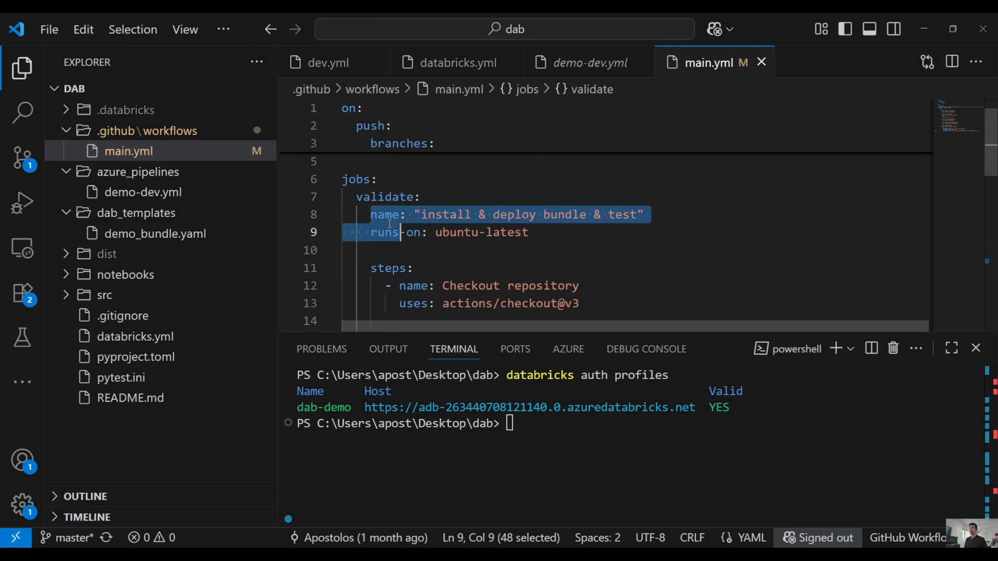
pyautogui.click(657, 219)
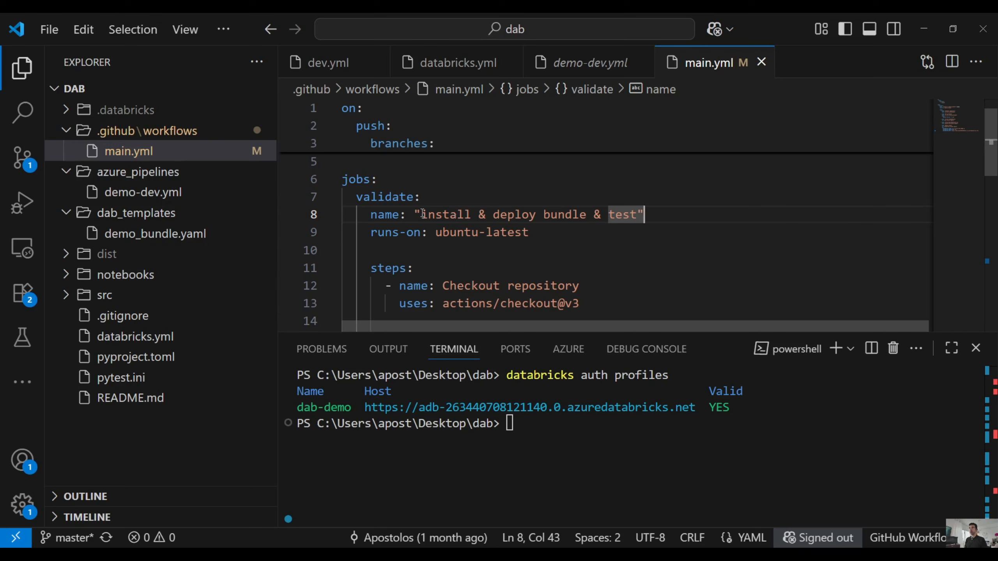
pyautogui.moveTo(422, 214); pyautogui.dragTo(639, 214)
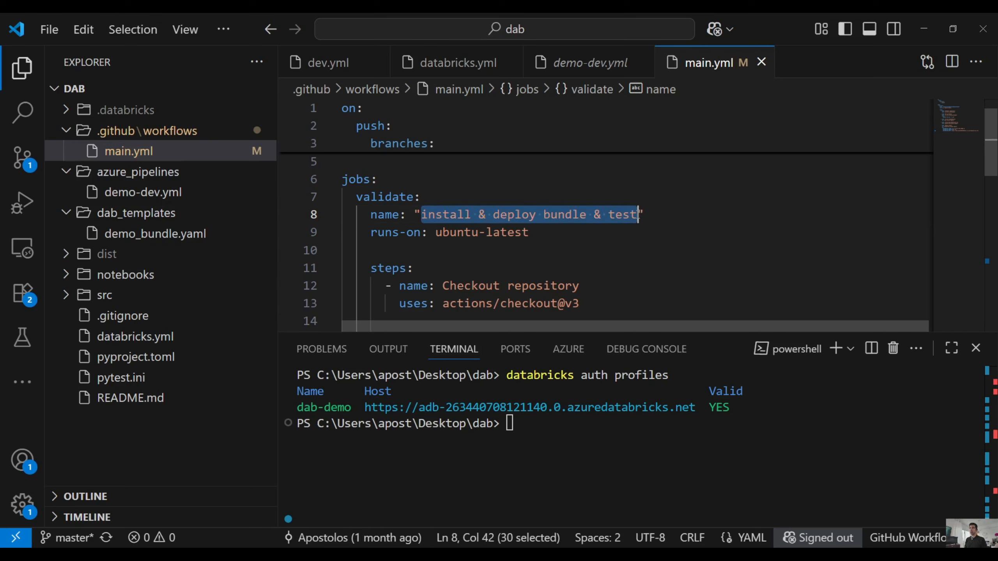
pyautogui.scroll(-1, 601, 251)
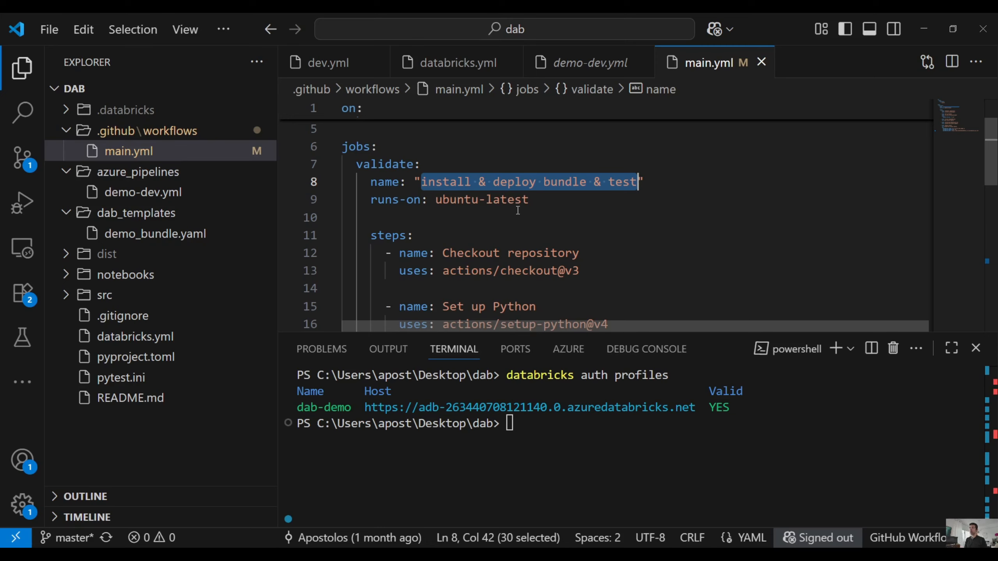
pyautogui.moveTo(435, 201); pyautogui.dragTo(540, 200)
pyautogui.scroll(-2, 534, 207)
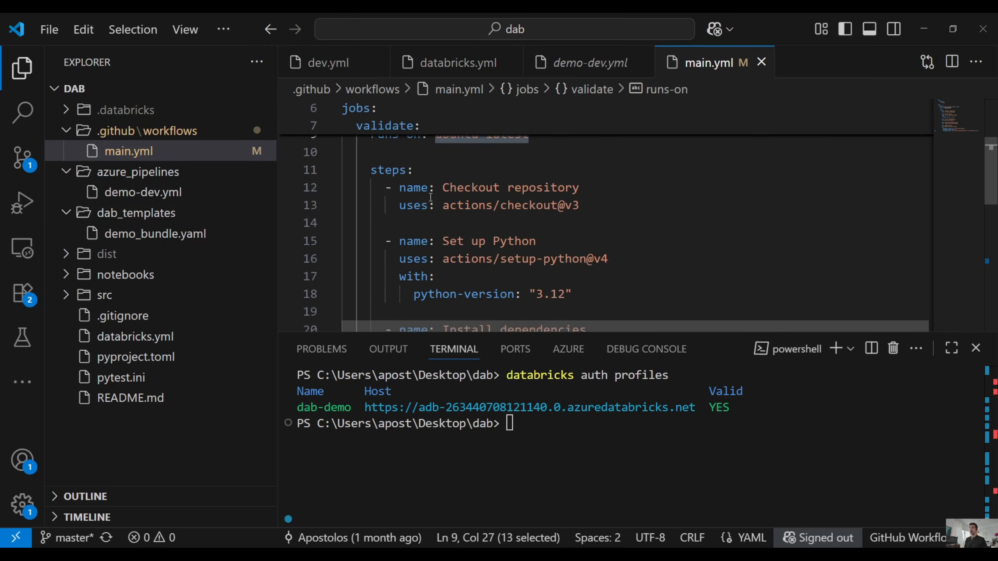
# - Examine the repository checkout, Python setup and dependency installation steps of the validate job in main.yml
pyautogui.moveTo(443, 188); pyautogui.dragTo(590, 193)
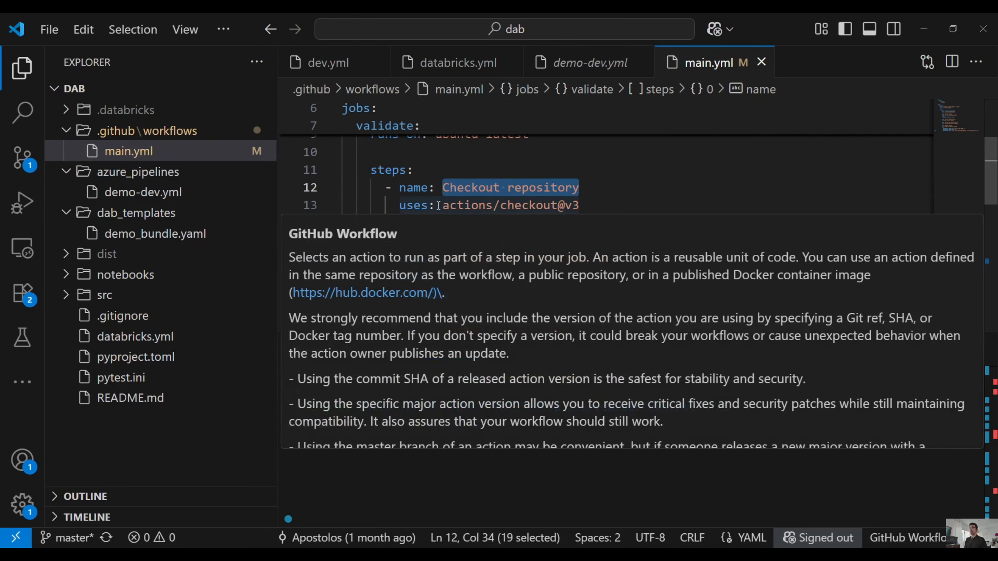
pyautogui.click(603, 192)
pyautogui.scroll(1, 601, 181)
pyautogui.scroll(-1, 595, 197)
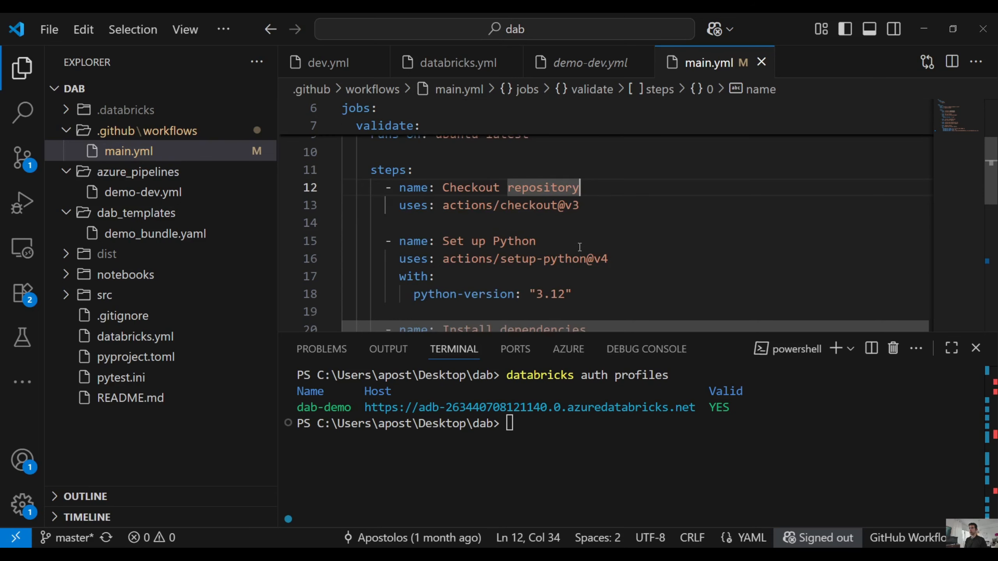
pyautogui.scroll(-1, 580, 247)
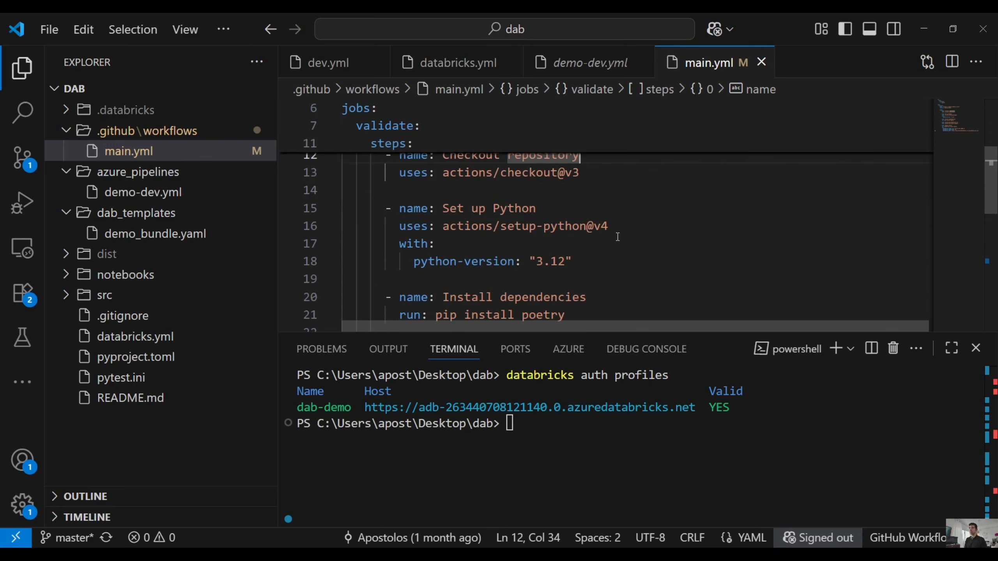
pyautogui.scroll(-1, 617, 237)
pyautogui.scroll(-1, 492, 224)
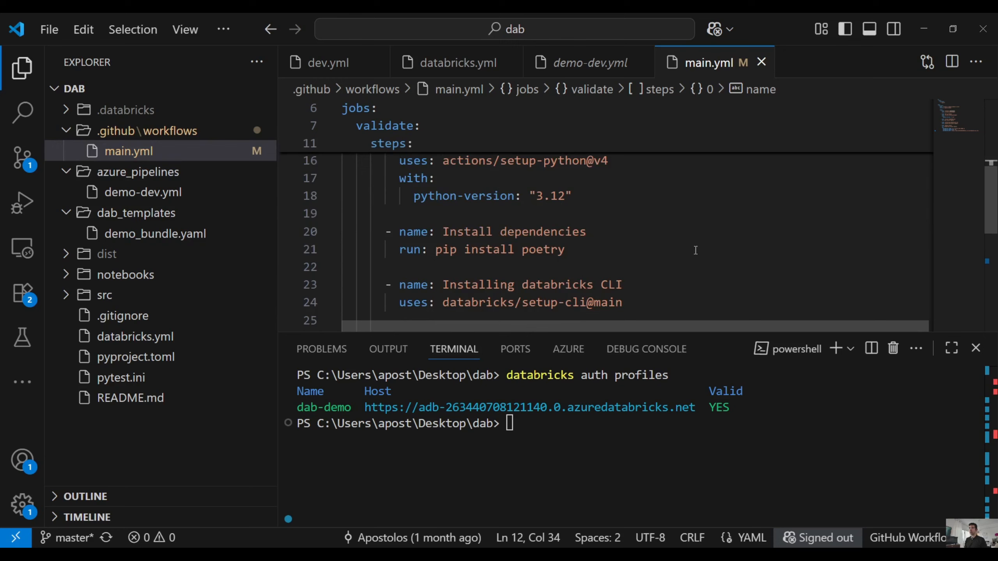
pyautogui.scroll(-1, 481, 263)
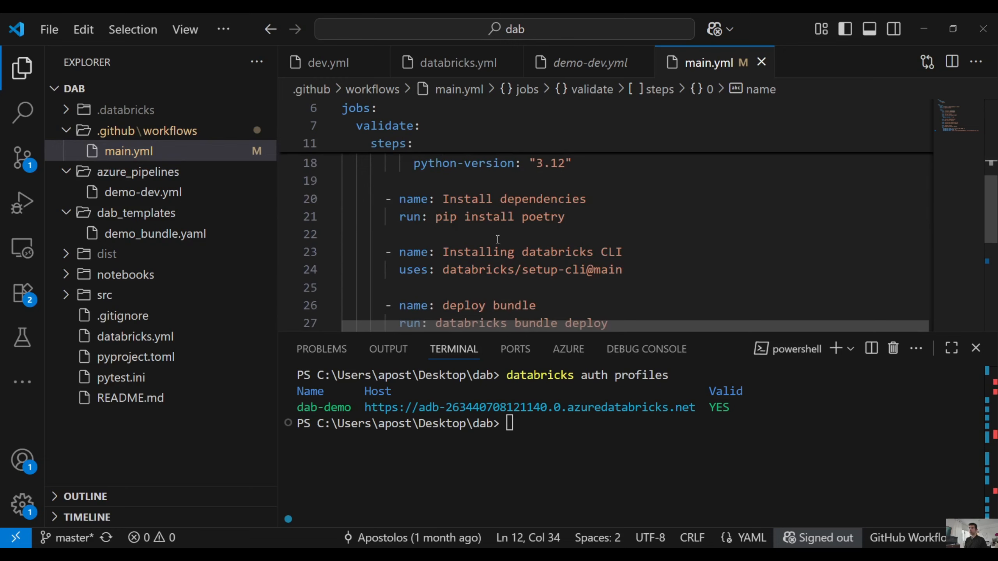
# - Examine the workflow step that installs the Databricks CLI and the action it uses
pyautogui.scroll(-2, 456, 234)
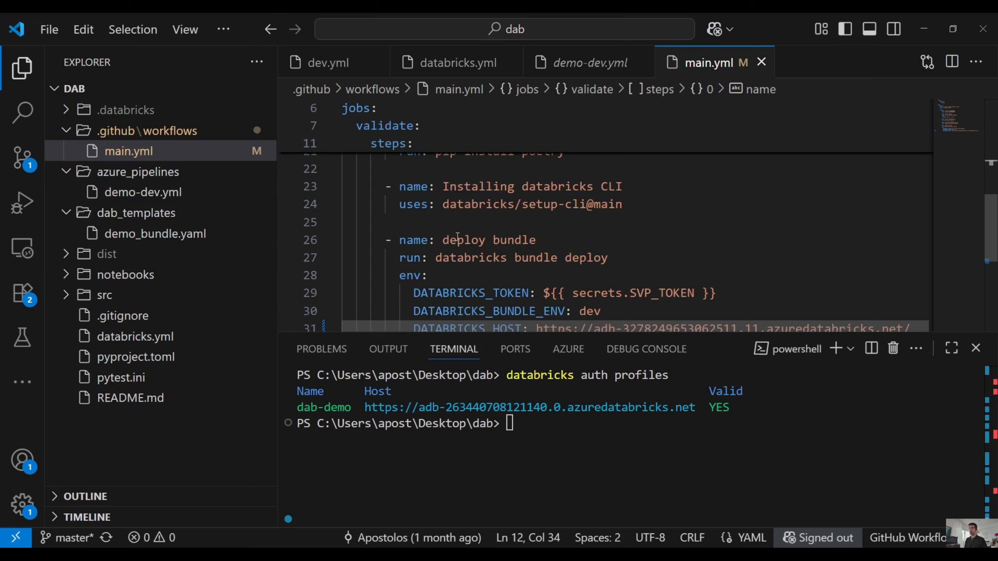
pyautogui.click(421, 204)
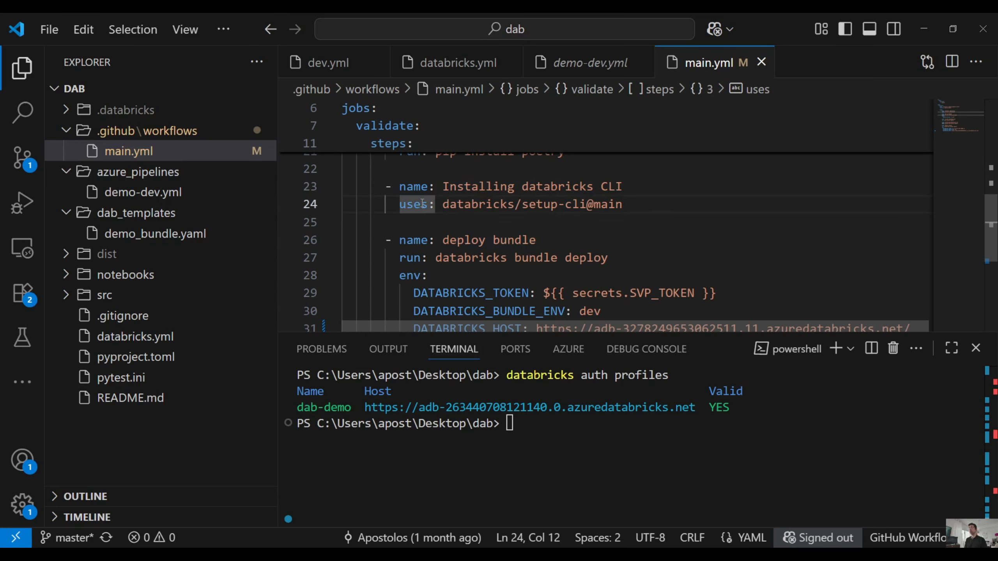
pyautogui.click(636, 206)
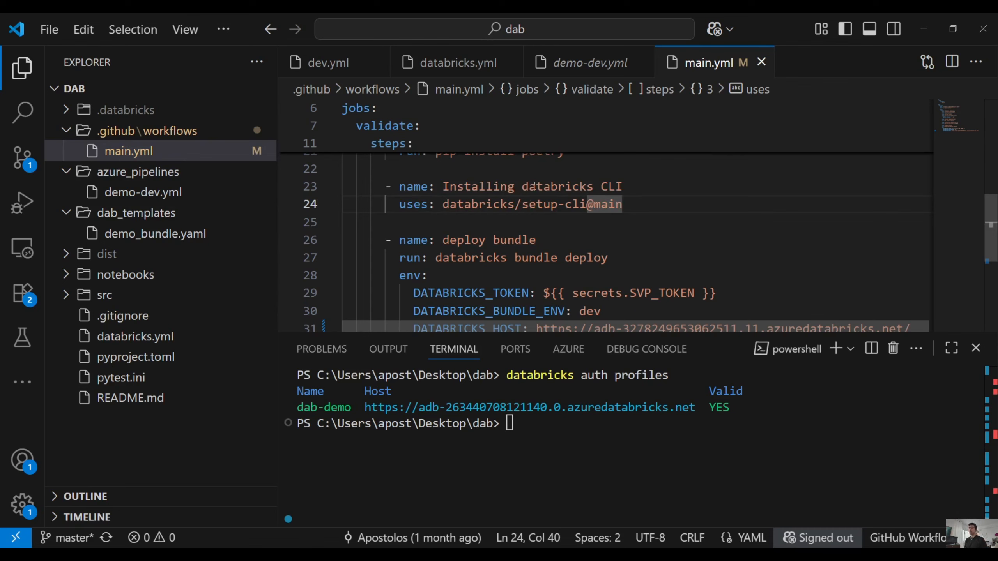
pyautogui.moveTo(485, 208); pyautogui.dragTo(564, 205)
pyautogui.scroll(-1, 564, 206)
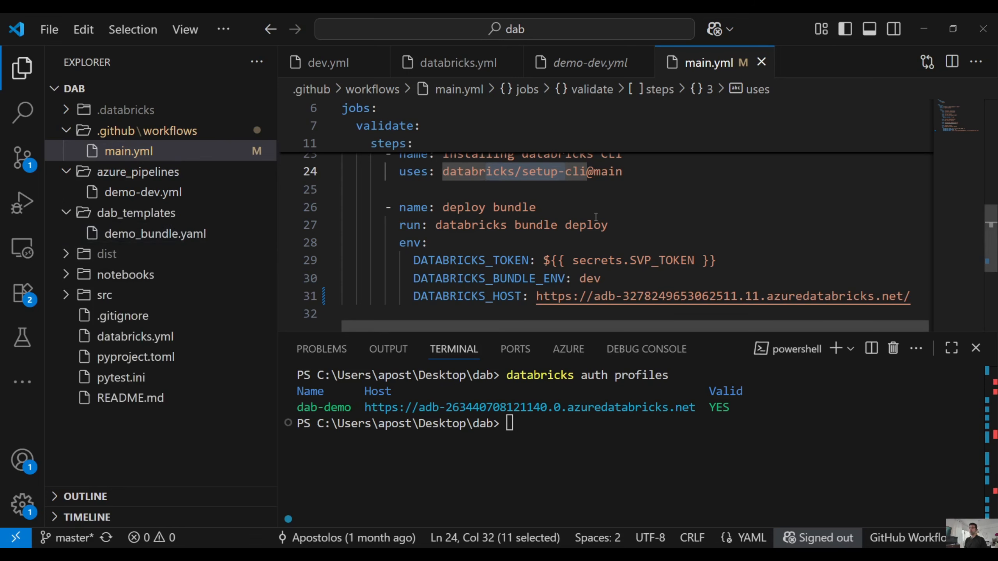
# - Examine the deploy bundle step, including its run command and the DATABRICKS_TOKEN, DATABRICKS_BUNDLE_ENV and DATABRICKS_HOST variables
pyautogui.moveTo(450, 226); pyautogui.dragTo(499, 227)
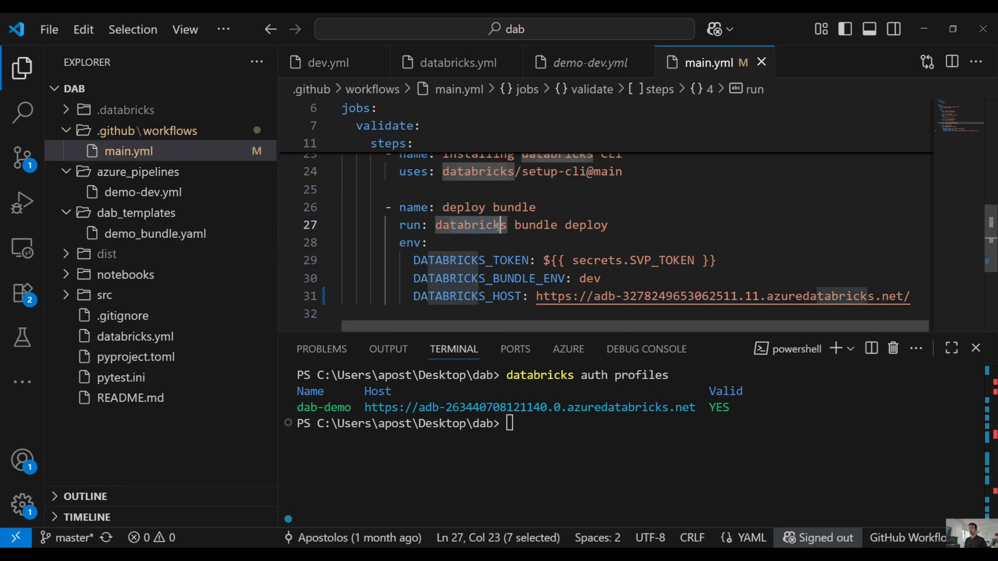
pyautogui.doubleClick(537, 226)
pyautogui.scroll(-1, 607, 229)
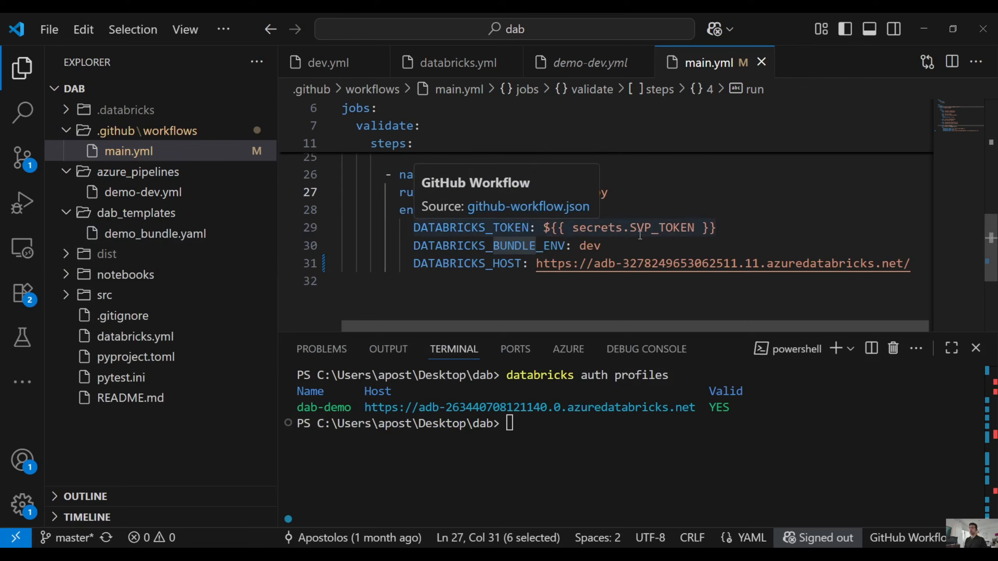
pyautogui.moveTo(716, 228); pyautogui.dragTo(543, 222)
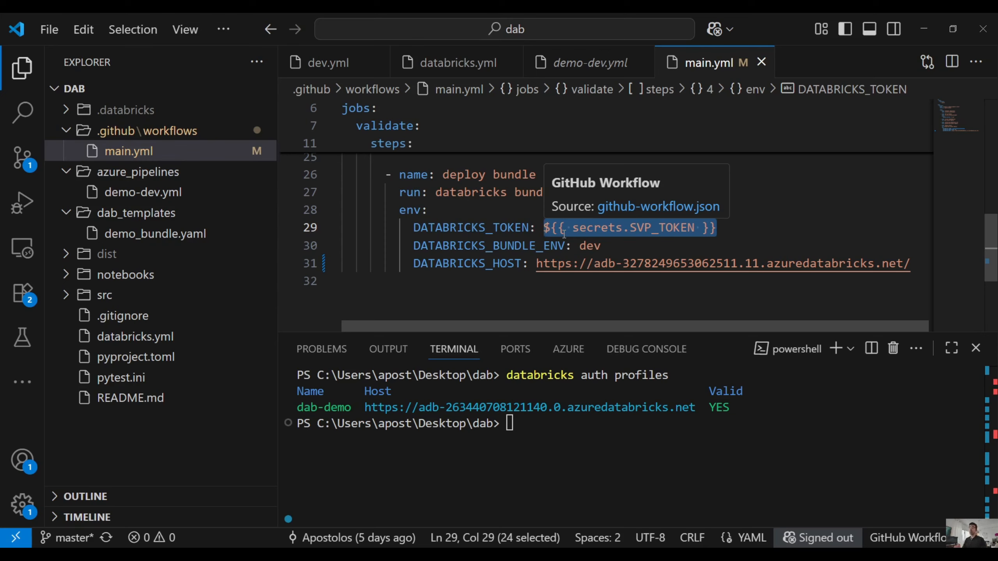
pyautogui.moveTo(634, 247); pyautogui.dragTo(581, 247)
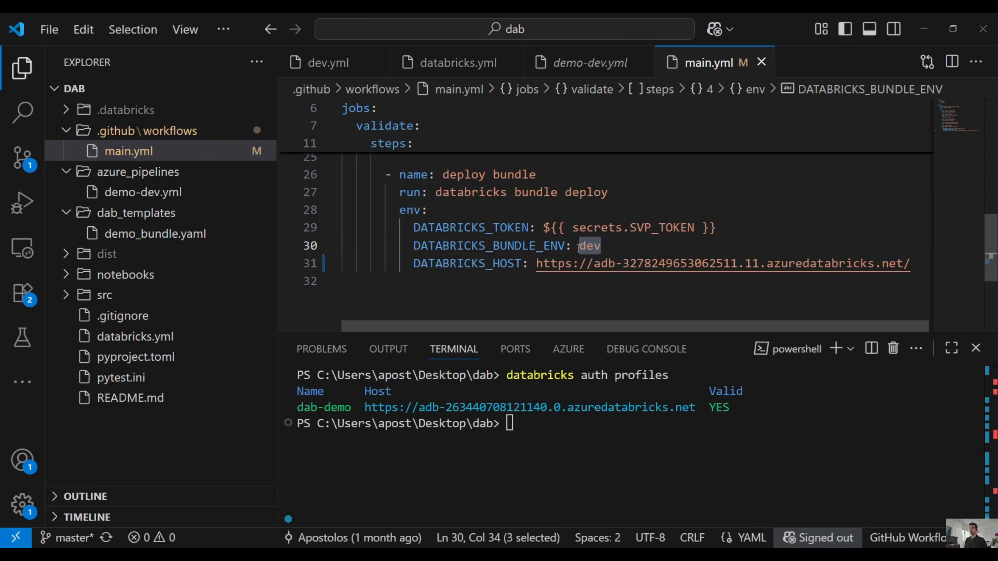
pyautogui.click(627, 257)
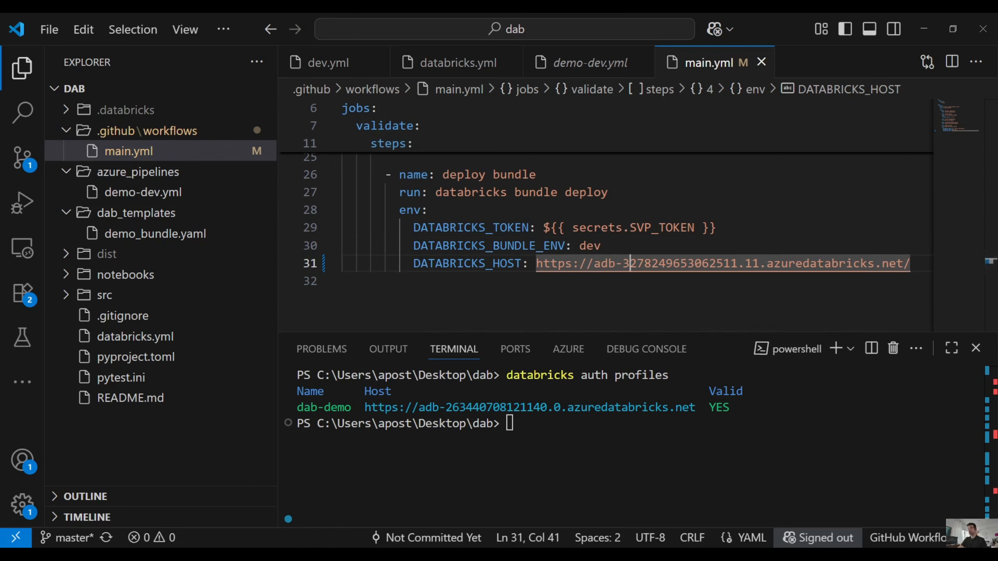
pyautogui.click(369, 512)
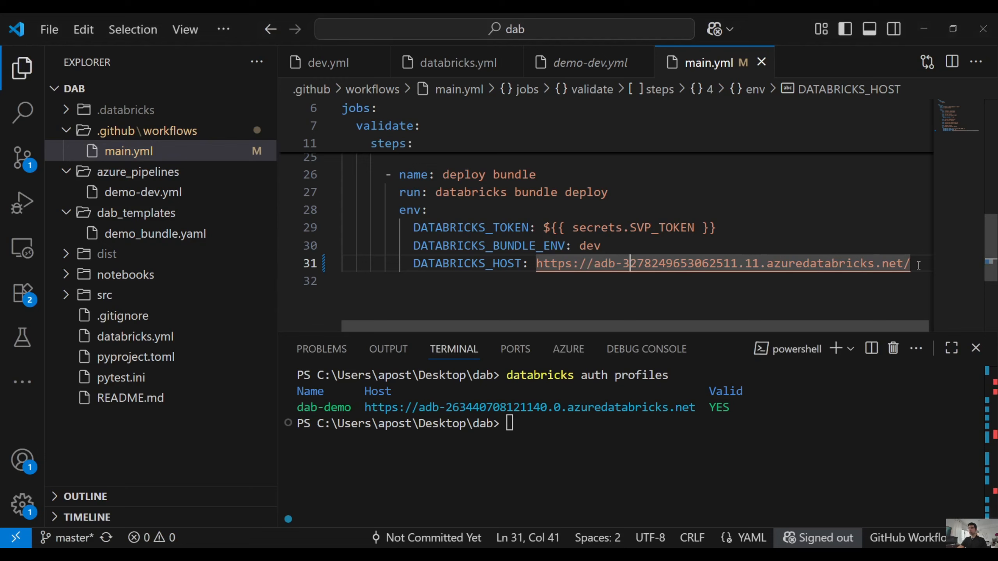
pyautogui.moveTo(916, 265); pyautogui.dragTo(535, 264)
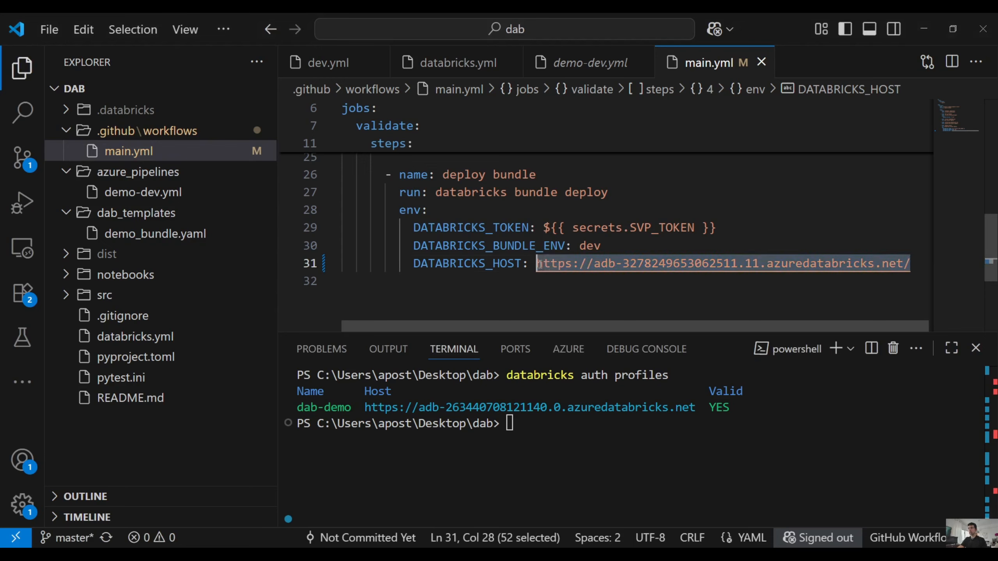
pyautogui.write('https://adb-263440708121140.0.azuredatabricks.net/')
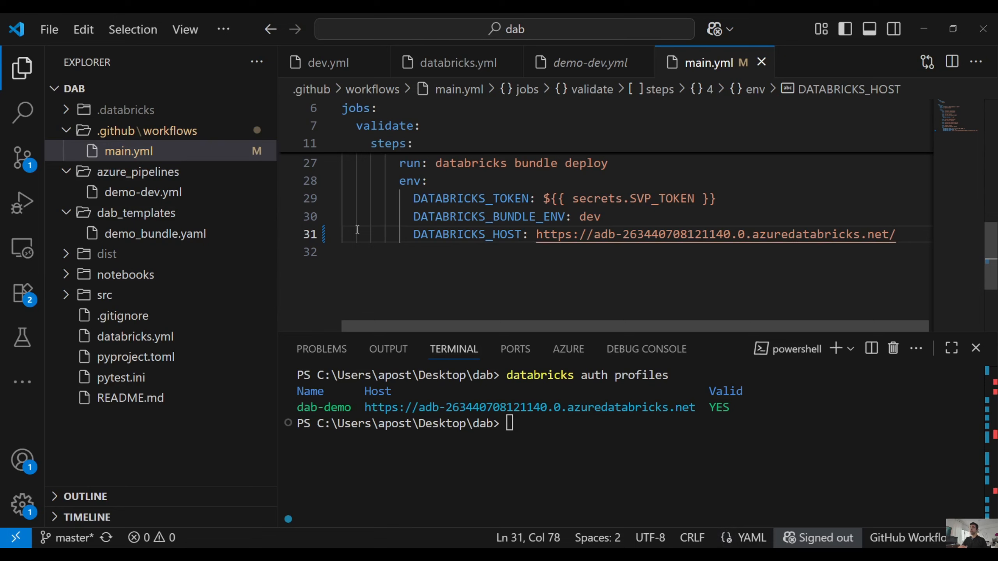
pyautogui.scroll(9, 487, 213)
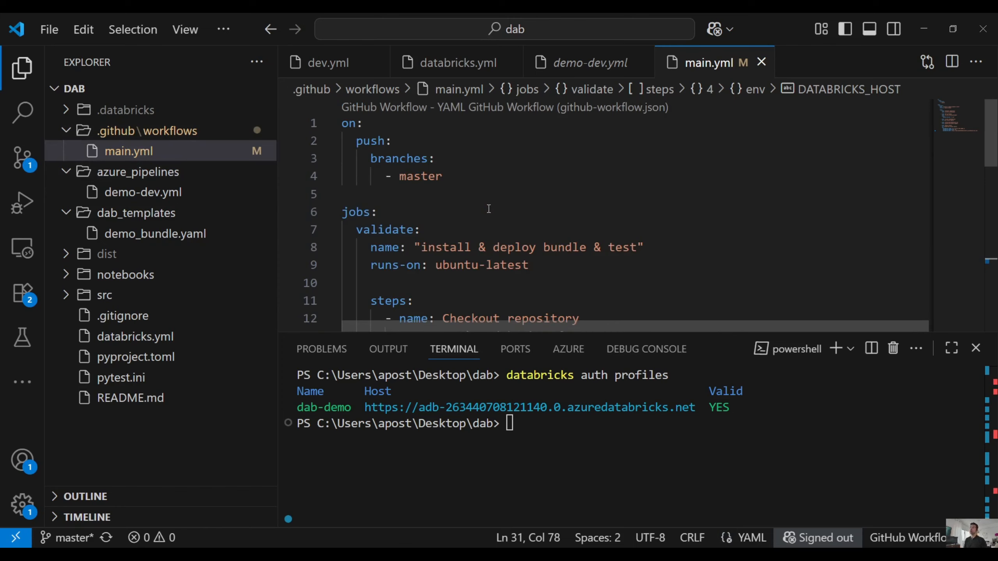
pyautogui.scroll(-10, 487, 213)
pyautogui.scroll(-1, 507, 226)
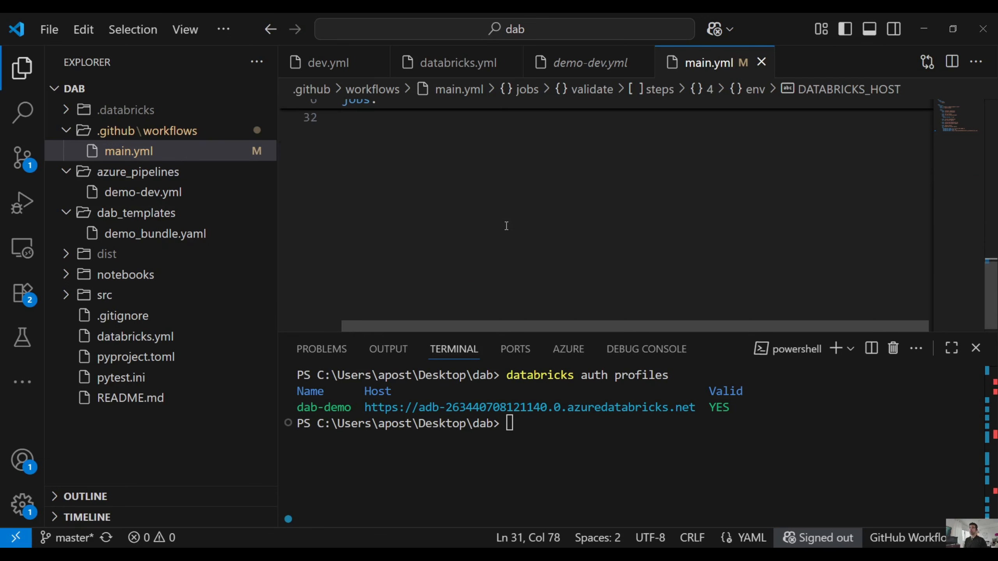
pyautogui.scroll(3, 506, 226)
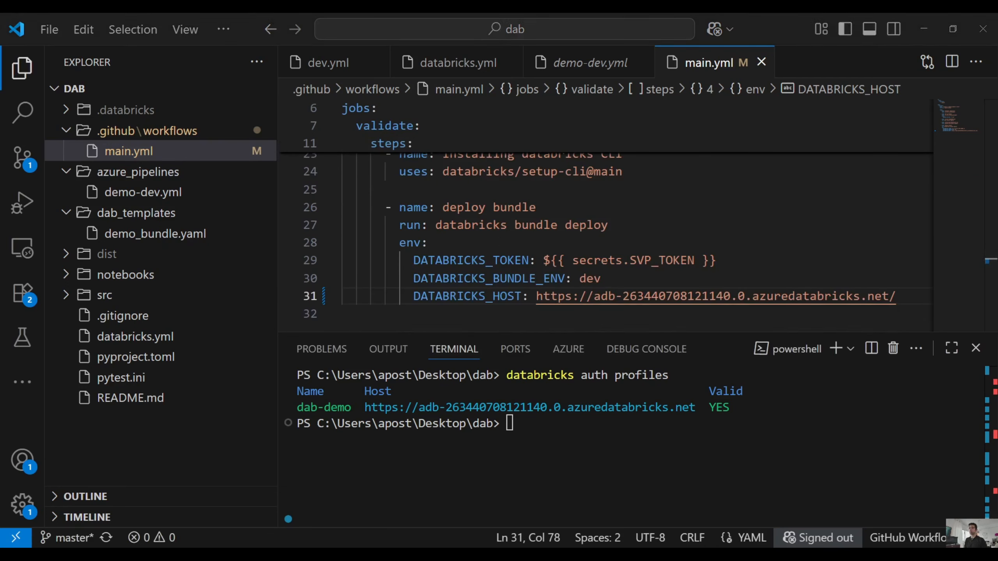
# - Run databricks bundle validate --profile dab-demo in the terminal and review its output
pyautogui.click(587, 450)
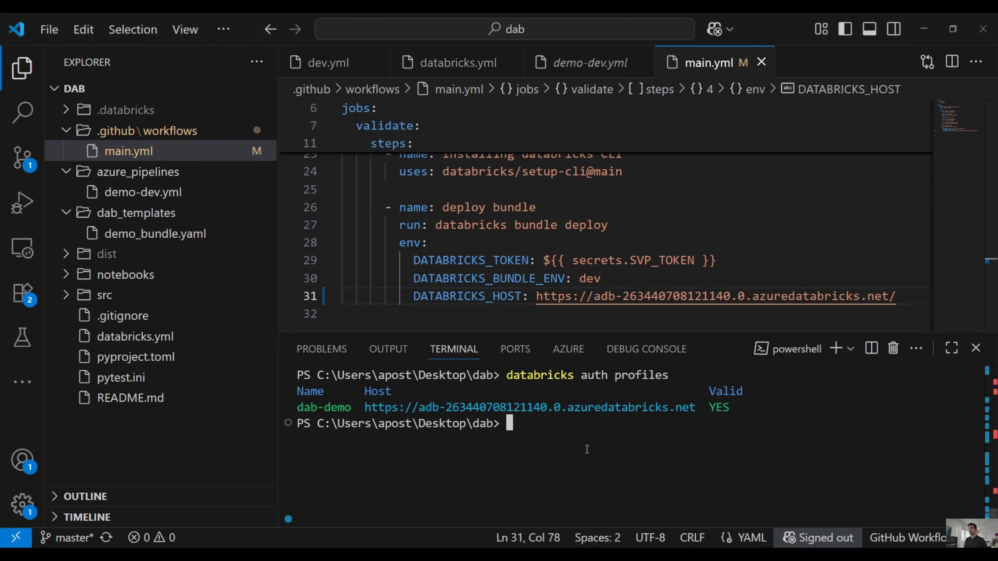
pyautogui.write('databricks bundle validate --profile dab-demo')
pyautogui.press('Return')
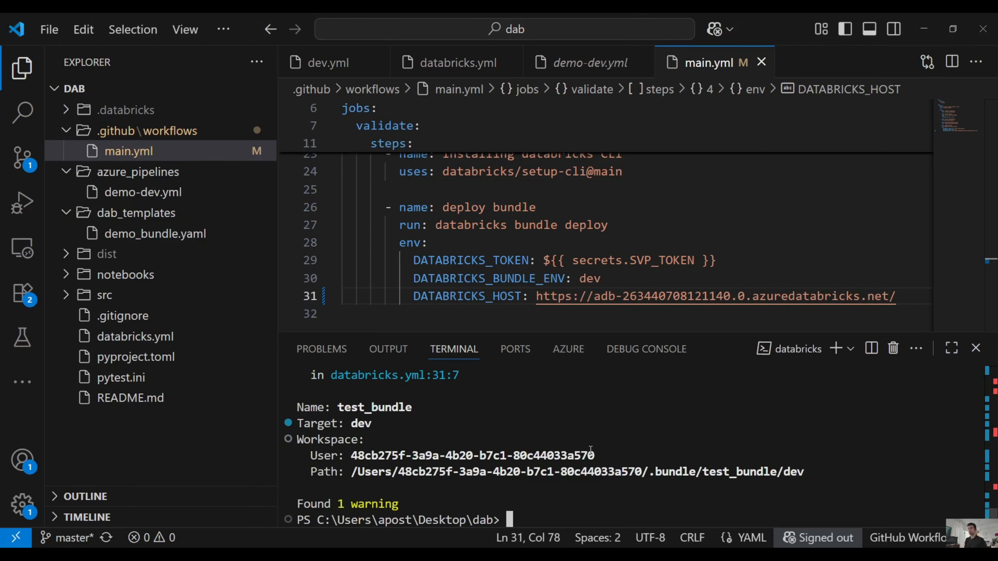
pyautogui.scroll(1, 591, 451)
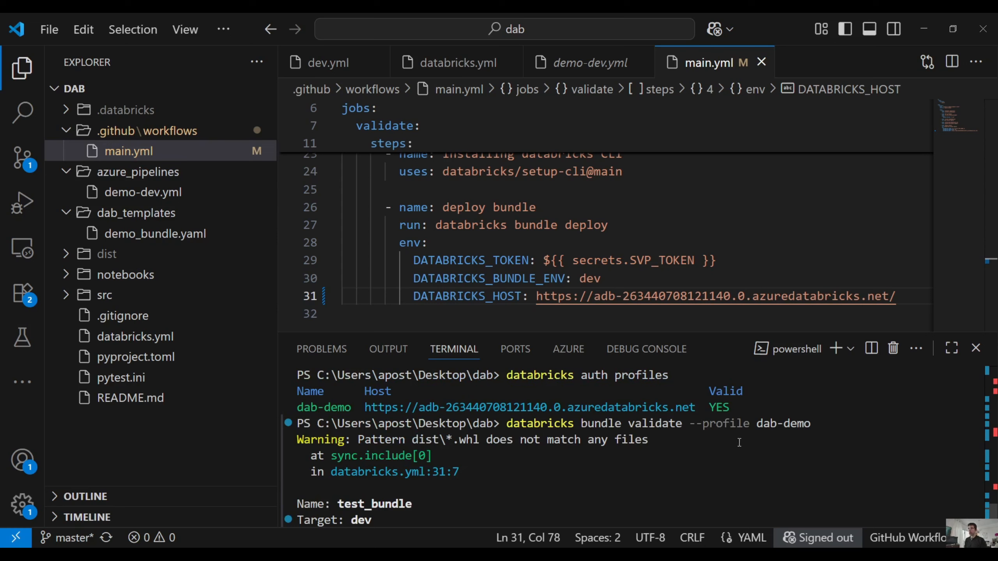
pyautogui.scroll(-2, 381, 447)
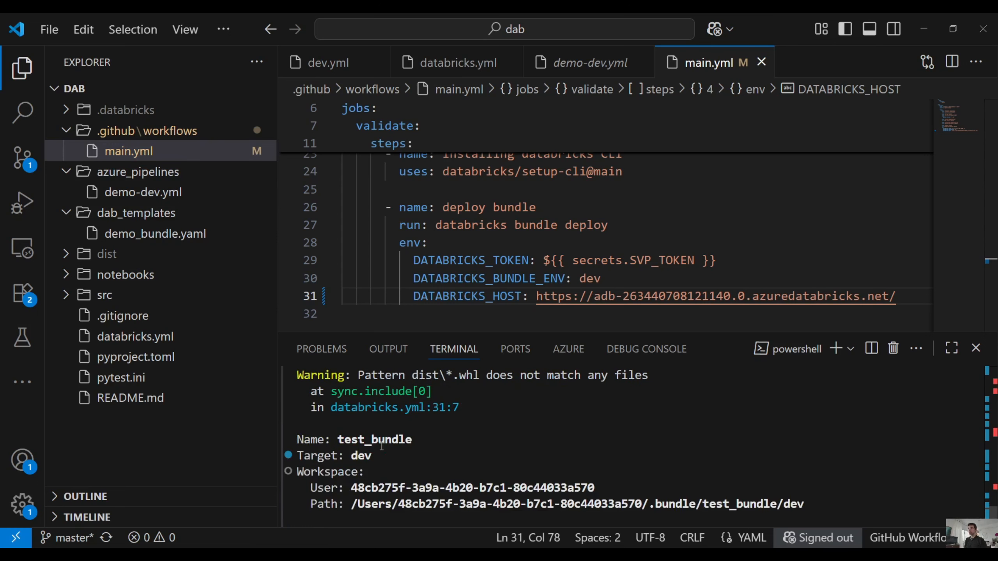
pyautogui.scroll(-1, 412, 447)
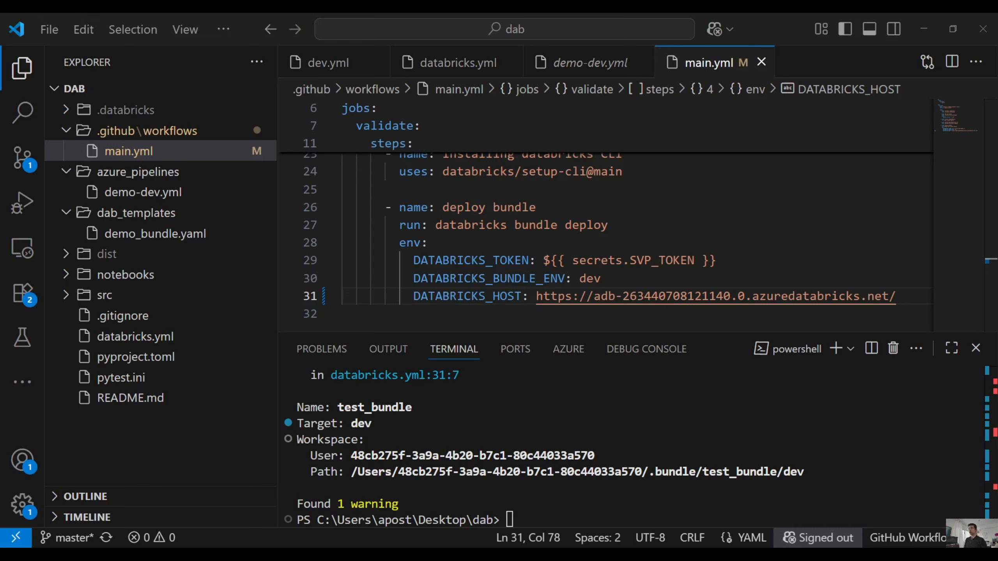
# - Generate an access token with databricks tokens create --profile dab-demo and copy the returned token value
pyautogui.click(575, 517)
pyautogui.write('databricks tokens create  --profile dab-demo')
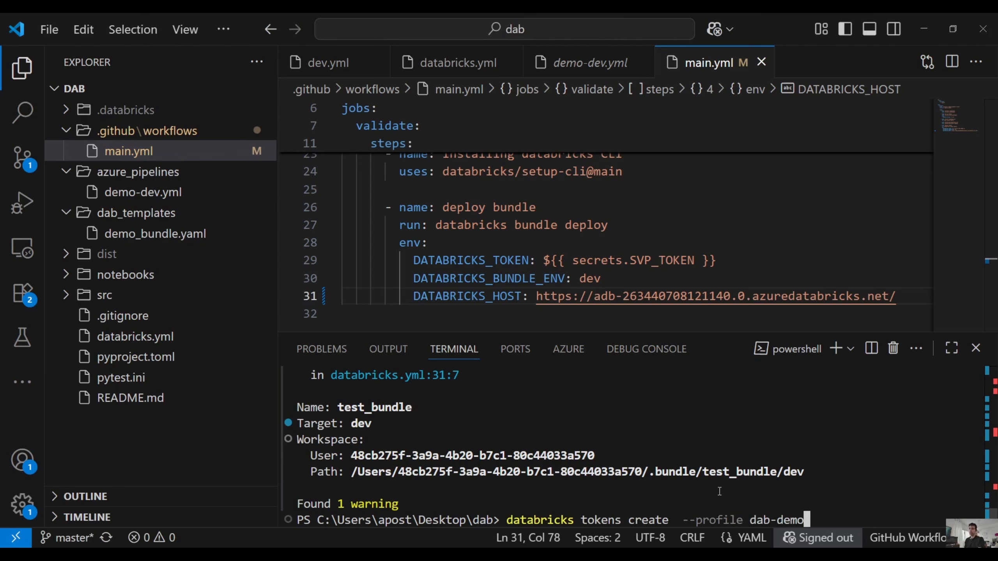
pyautogui.press('Return')
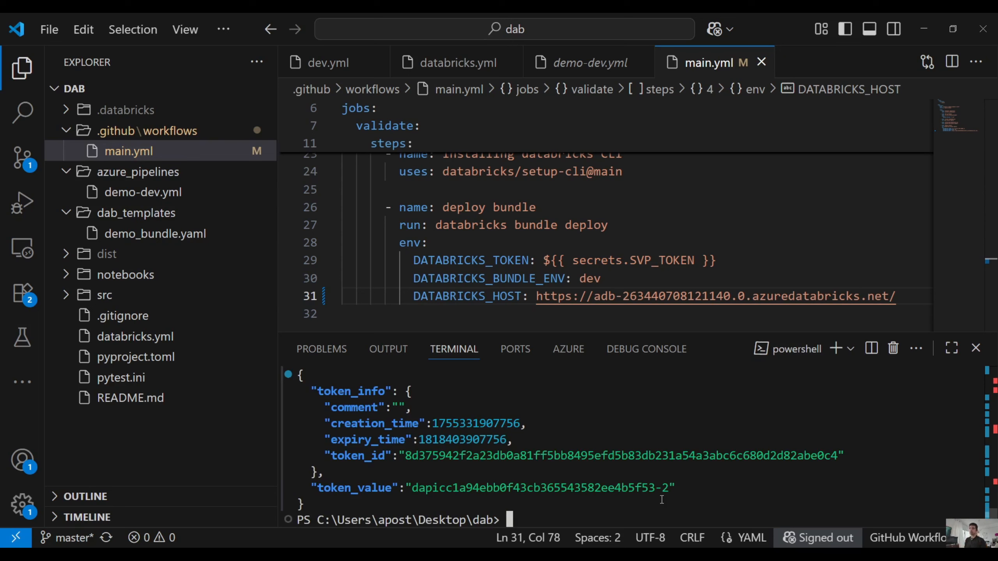
pyautogui.moveTo(671, 484); pyautogui.dragTo(414, 489)
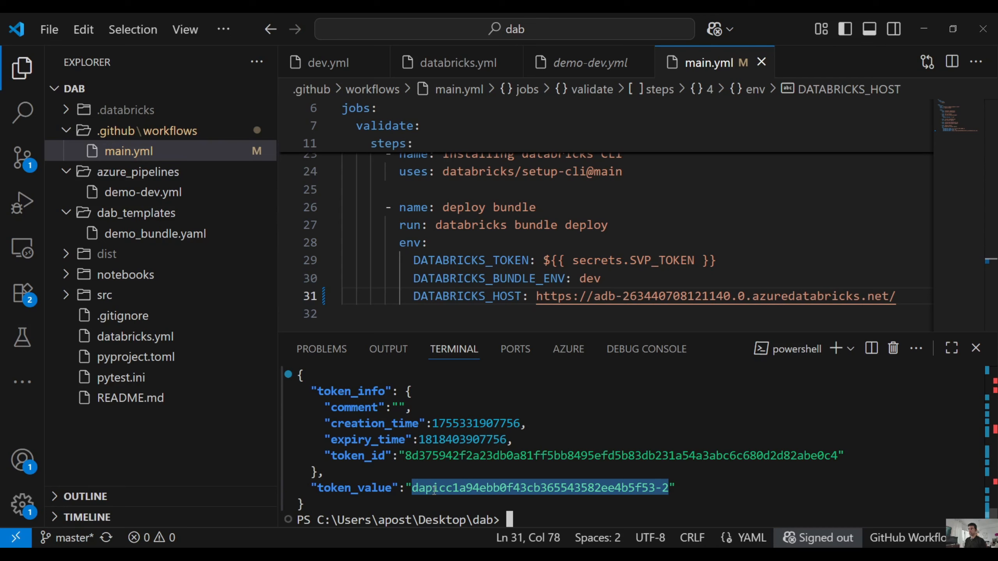
pyautogui.hotkey('ctrl', 'c')
pyautogui.moveTo(411, 489); pyautogui.dragTo(672, 494)
pyautogui.hotkey('ctrl', 'c')
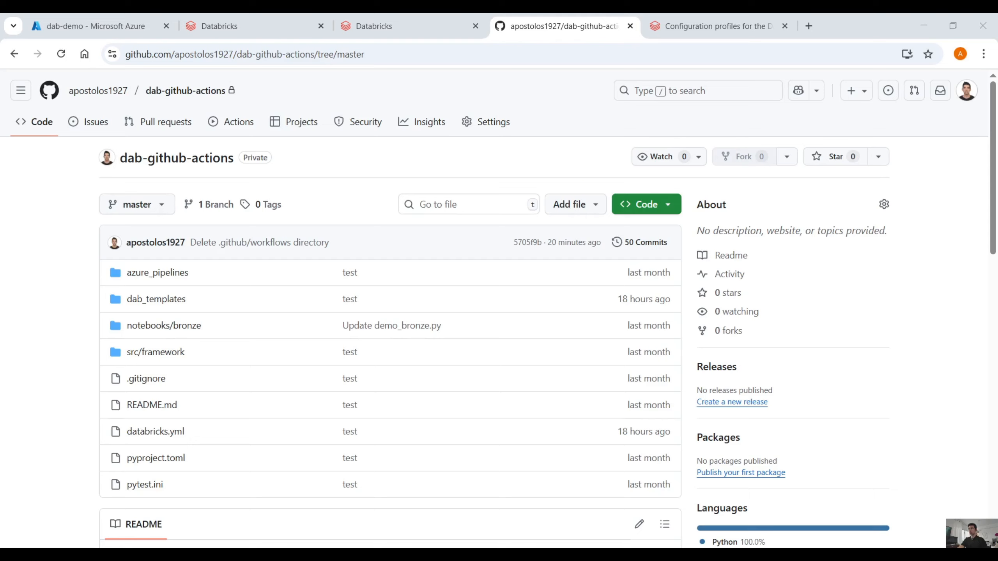
# - Switch to the dab-github-actions repository on GitHub in the browser and open its Actions secrets and variables settings
pyautogui.click(343, 515)
pyautogui.click(496, 131)
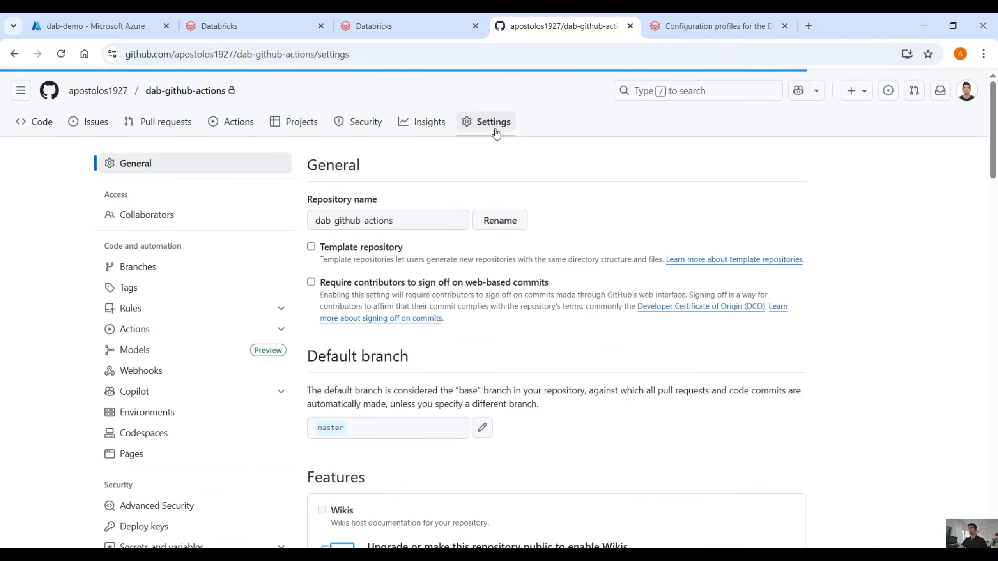
pyautogui.scroll(-5, 242, 318)
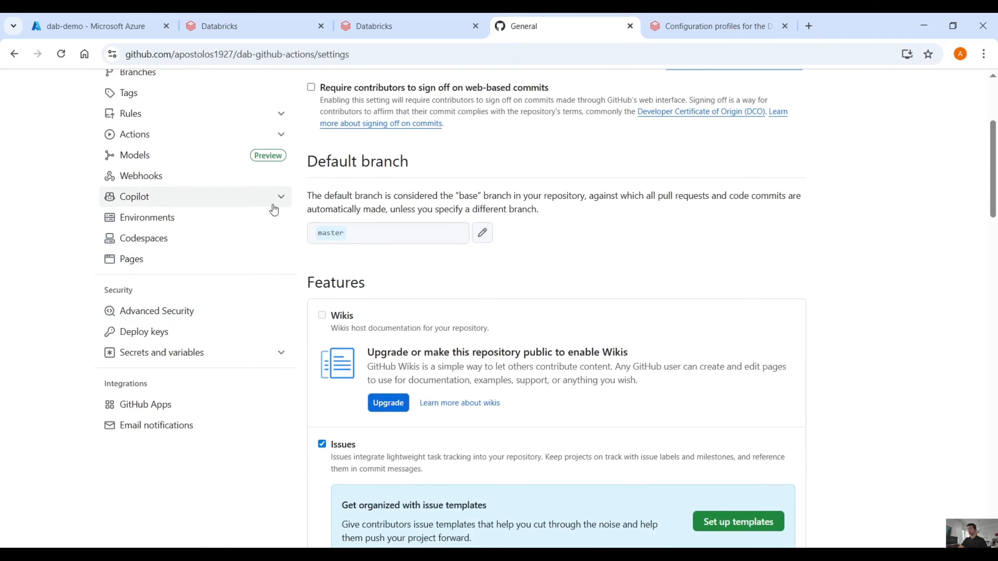
pyautogui.click(281, 353)
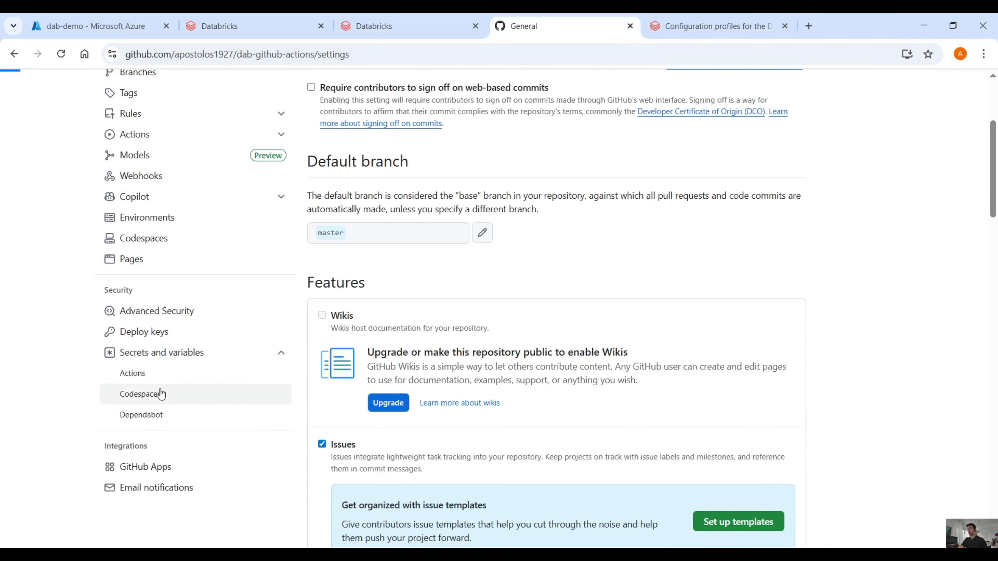
pyautogui.click(275, 369)
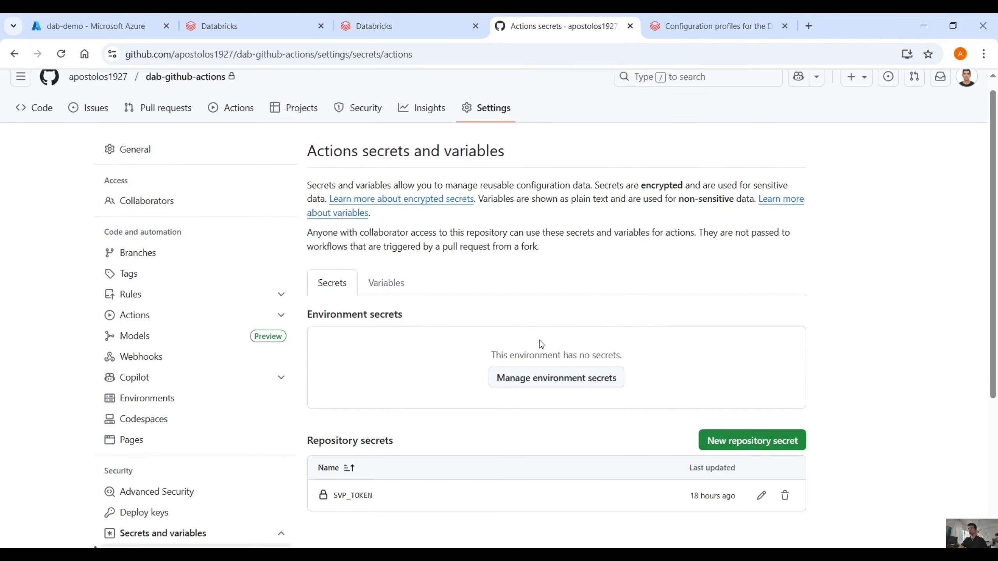
# - Update the SVP_TOKEN repository secret with the copied access token and confirm access with the account password
pyautogui.scroll(-3, 539, 343)
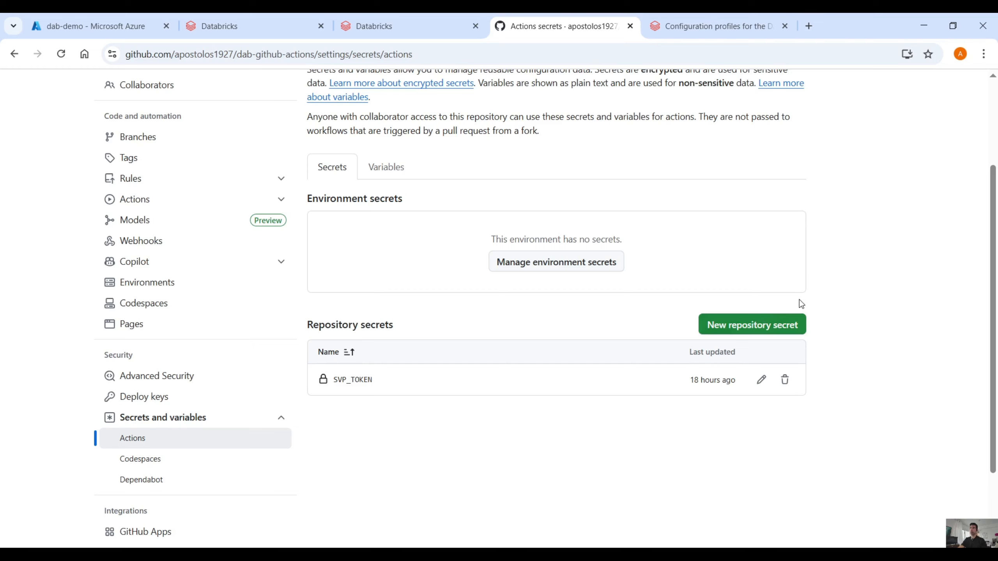
pyautogui.click(762, 380)
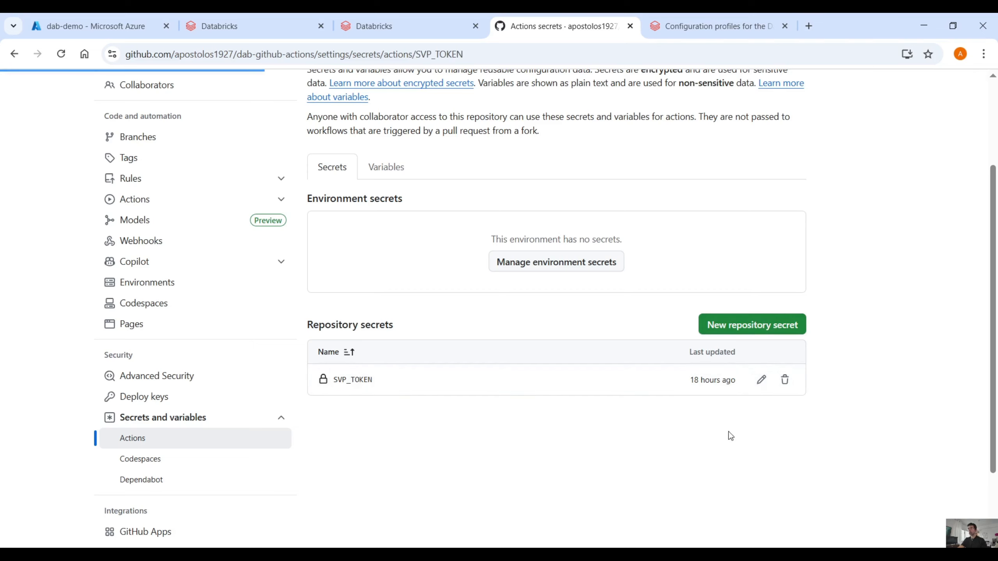
pyautogui.hotkey('ctrl', 'v')
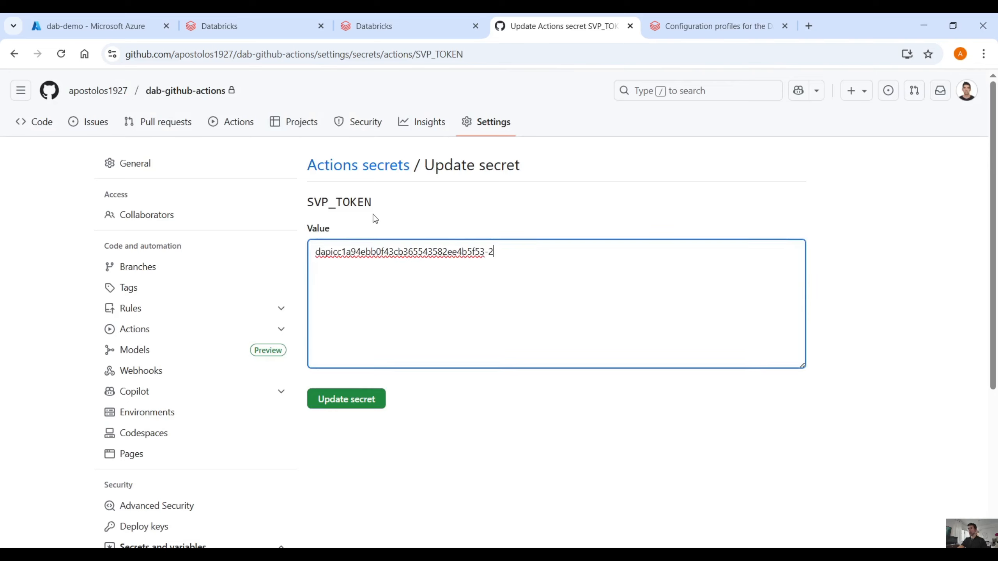
pyautogui.moveTo(308, 201); pyautogui.dragTo(373, 204)
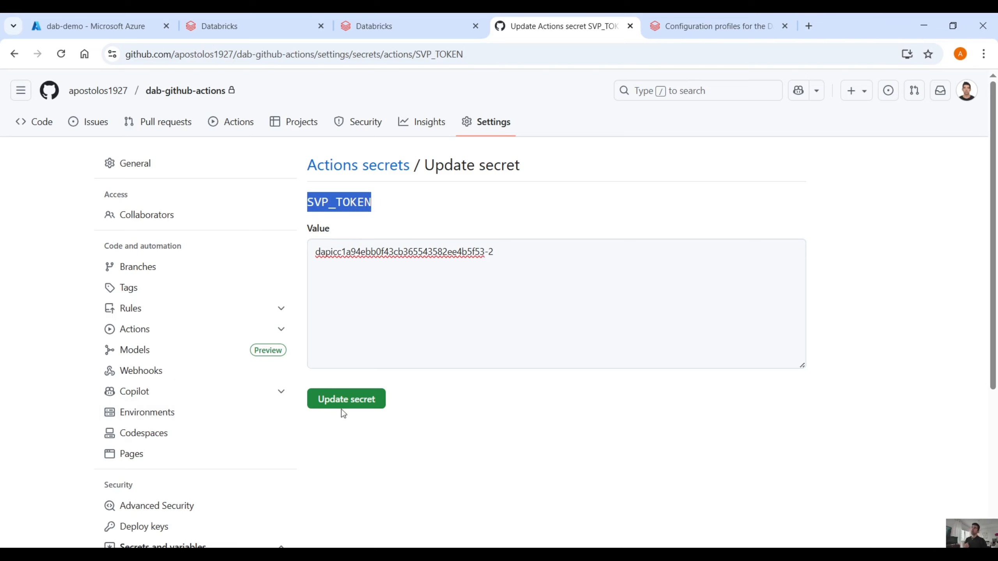
pyautogui.click(351, 405)
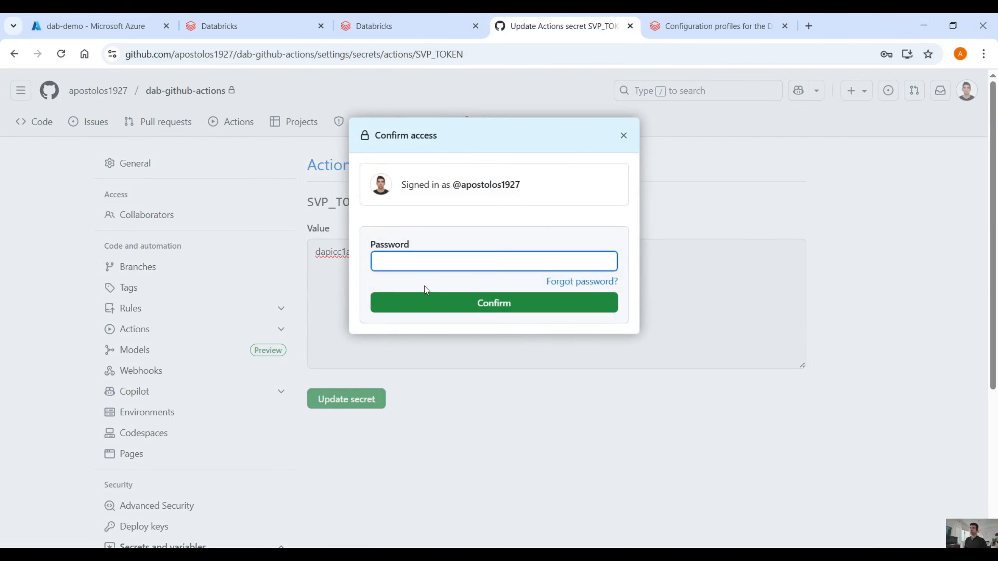
pyautogui.hotkey('ctrl', 'v')
pyautogui.click(471, 309)
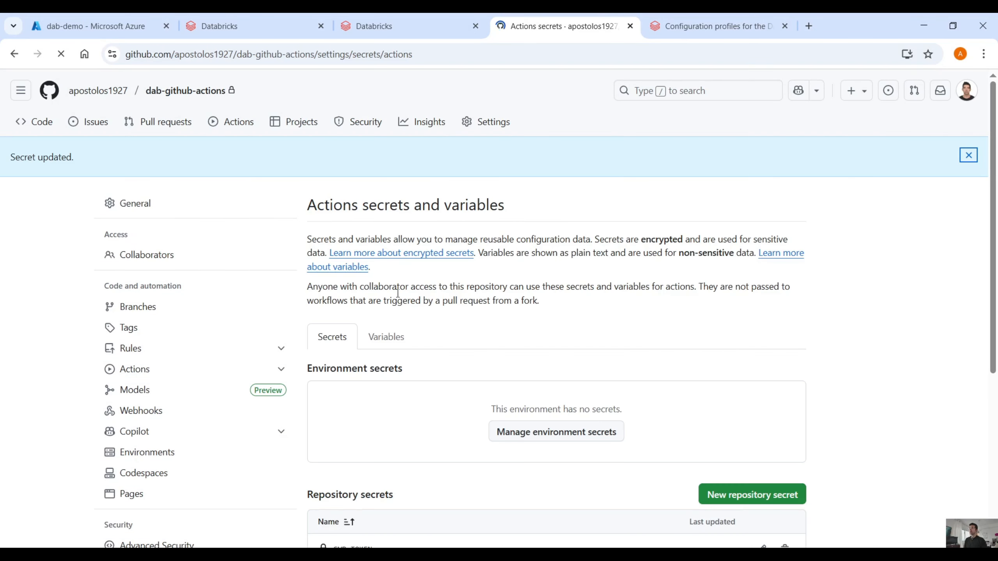
pyautogui.scroll(-5, 410, 394)
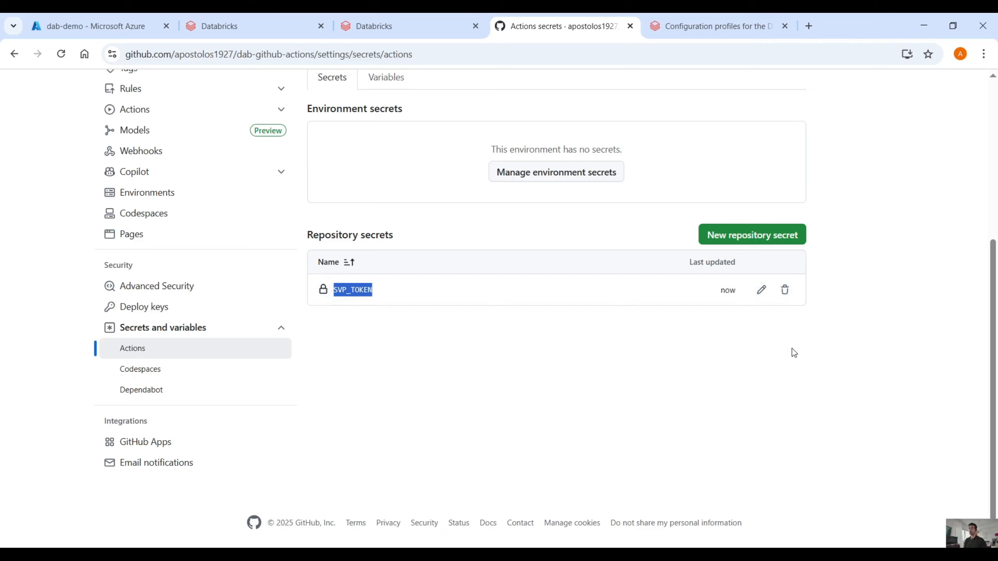
pyautogui.click(738, 411)
# - Switch to VS Code and examine how the deploy bundle step in main.yml assigns secrets.SVP_TOKEN to DATABRICKS_TOKEN
pyautogui.click(726, 554)
pyautogui.hotkey('alt', 'Tab')
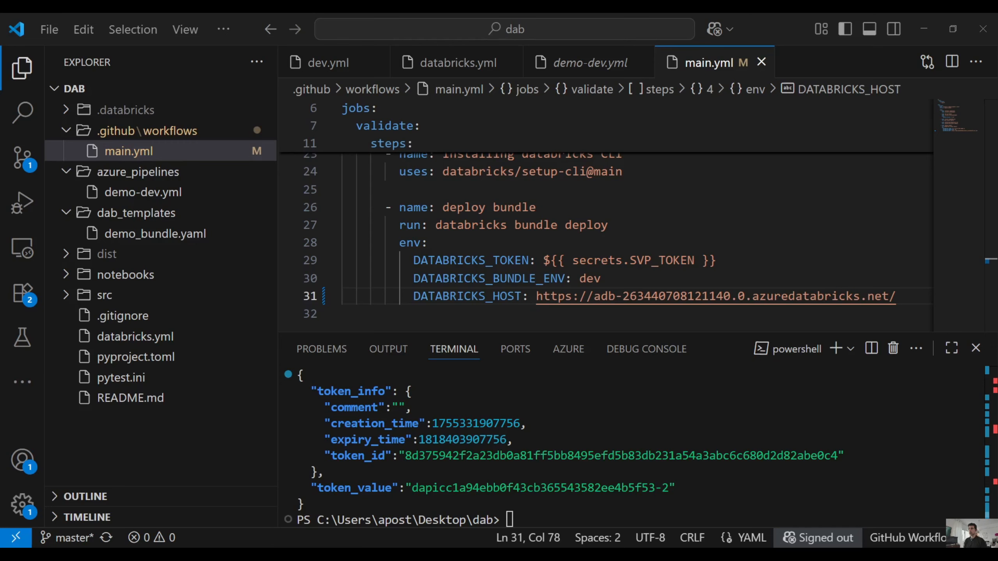
pyautogui.doubleClick(460, 263)
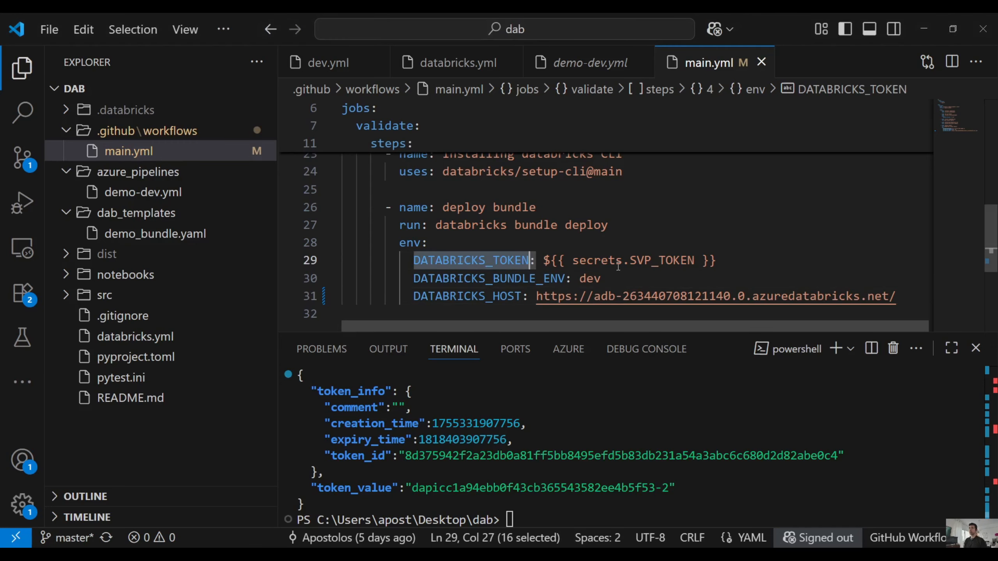
pyautogui.moveTo(726, 262); pyautogui.dragTo(543, 262)
pyautogui.doubleClick(610, 264)
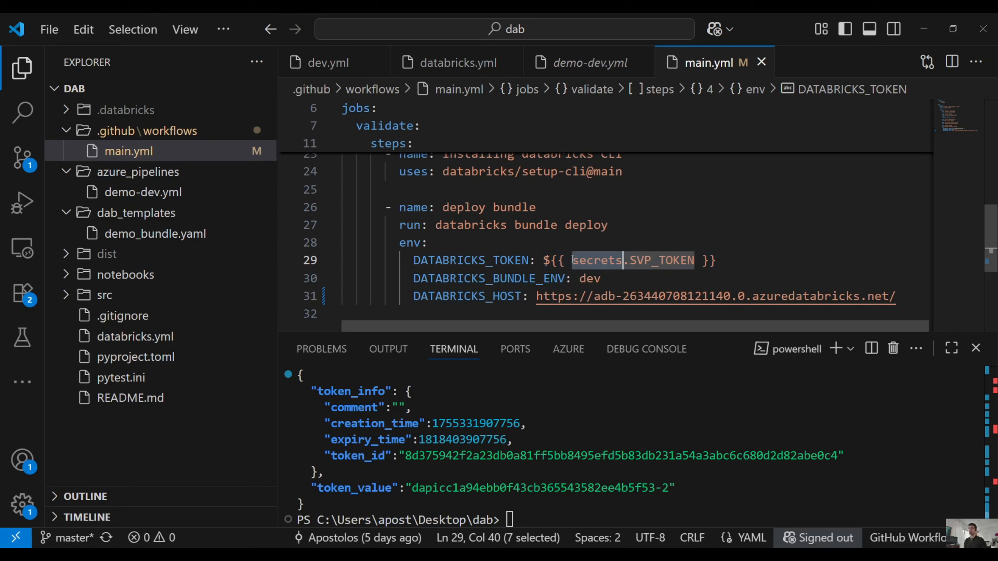
pyautogui.click(602, 260)
pyautogui.click(579, 261)
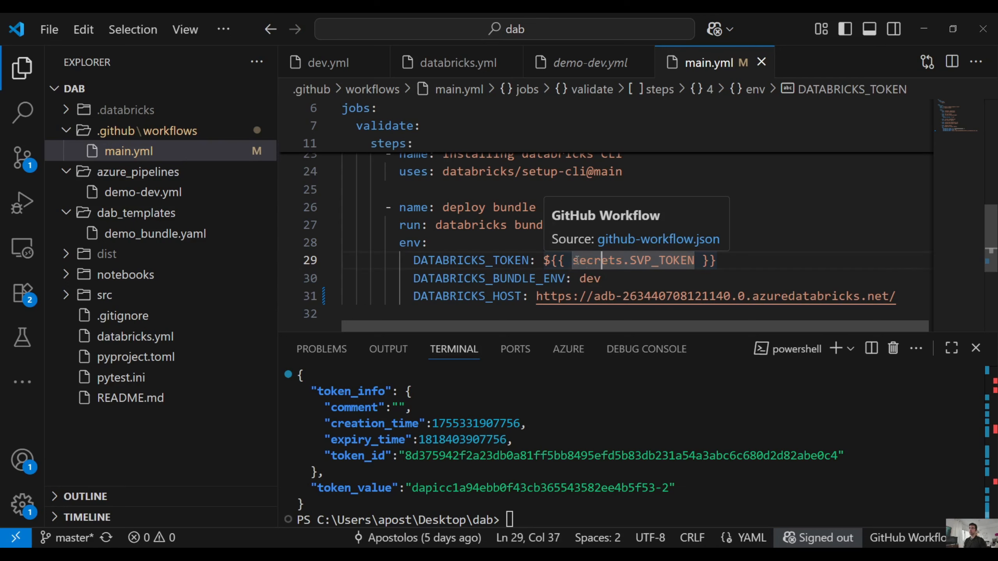
pyautogui.press('Right')
pyautogui.press('Right')
pyautogui.press('Right')
pyautogui.press('Right')
pyautogui.press('Right')
pyautogui.press('Right')
pyautogui.press('Right')
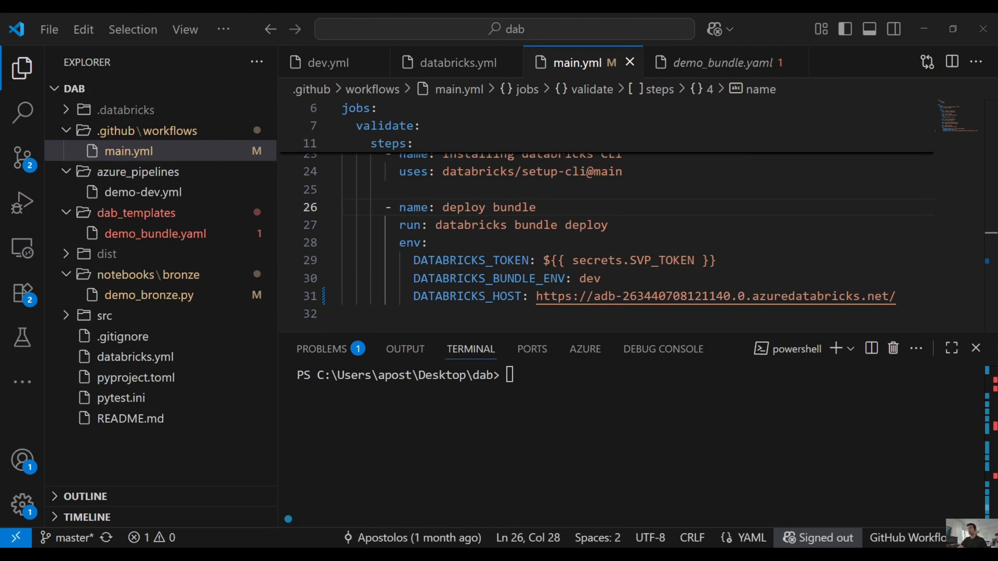
# - In demo_bundle.yaml, change the demo_pipeline job's name to demo_pipeline_other4
pyautogui.click(156, 233)
pyautogui.moveTo(572, 176); pyautogui.dragTo(564, 176)
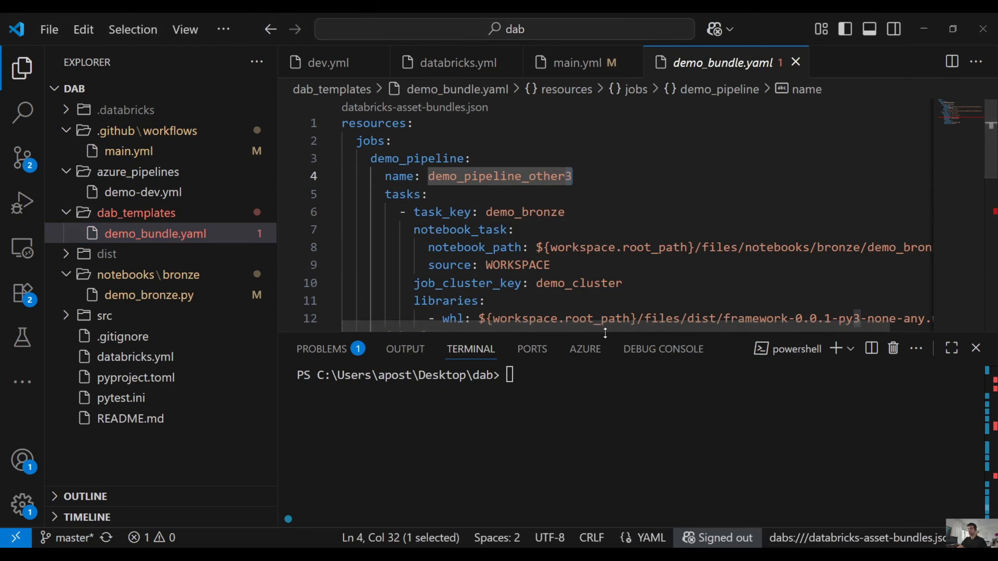
pyautogui.write('4')
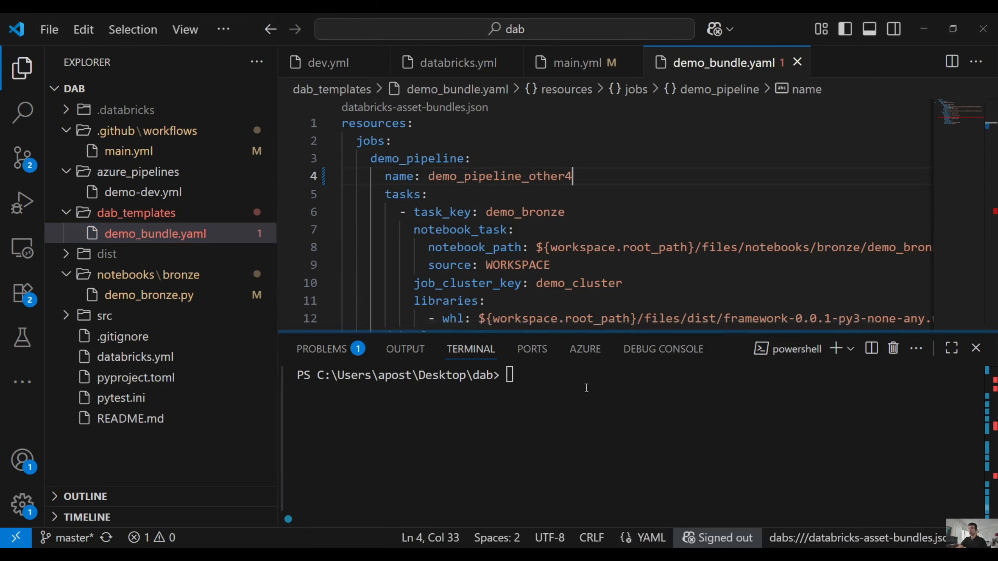
# - Check the repository with git status in the terminal and stage all changes with git add
pyautogui.click(581, 391)
pyautogui.write('git ')
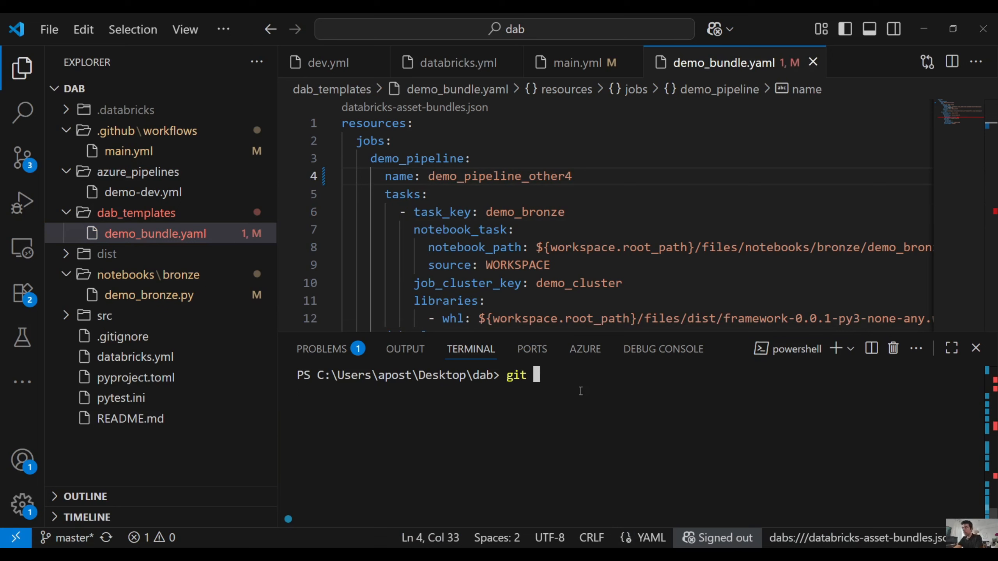
pyautogui.write('status')
pyautogui.press('Return')
pyautogui.write('gi')
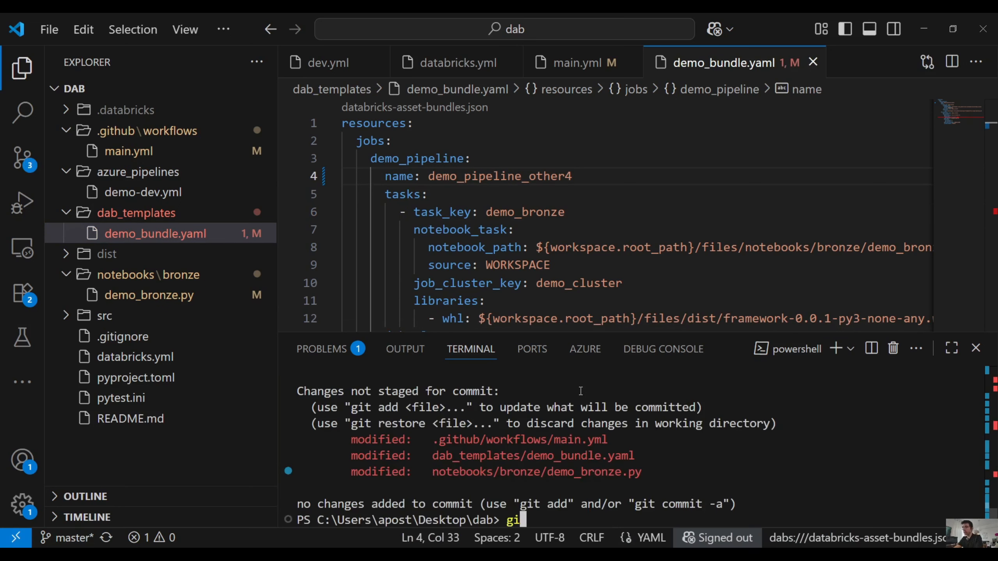
pyautogui.write('t add')
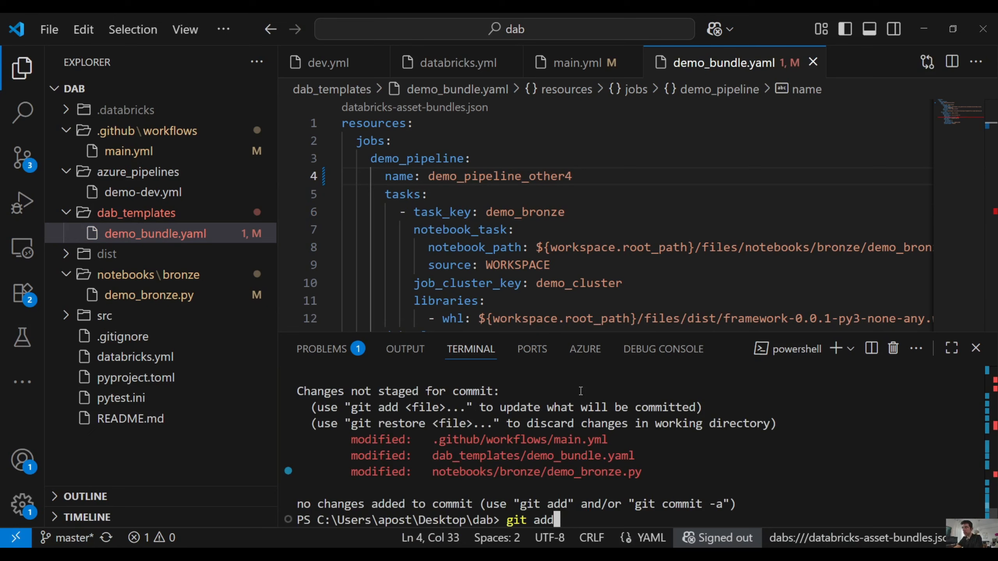
pyautogui.write(' .')
pyautogui.press('Return')
# - Commit the staged changes with the message "test demo"
pyautogui.write('git ')
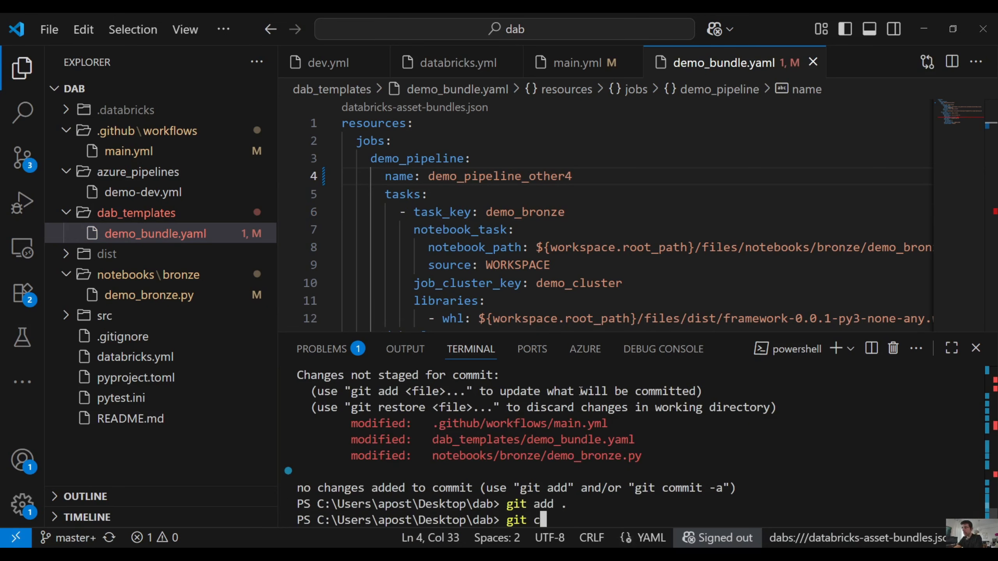
pyautogui.write('commit -m')
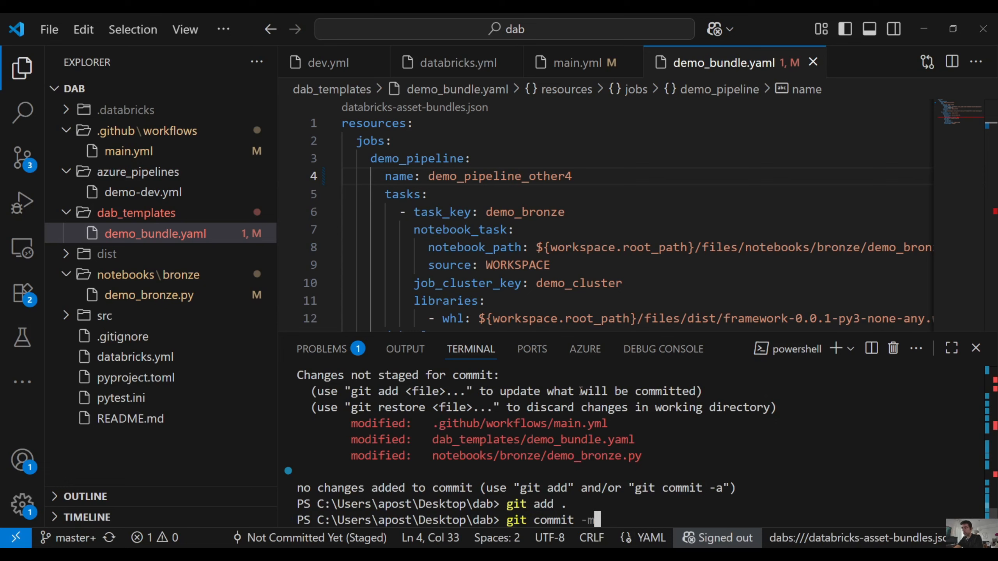
pyautogui.write('@')
pyautogui.press('BackSpace')
pyautogui.write('"')
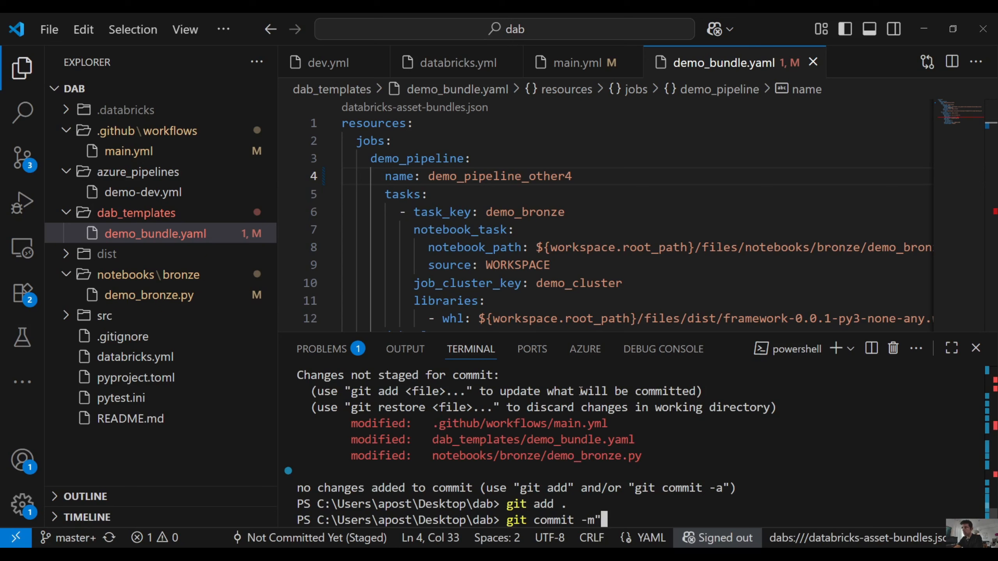
pyautogui.write('test"')
pyautogui.press('BackSpace')
pyautogui.write('demo"')
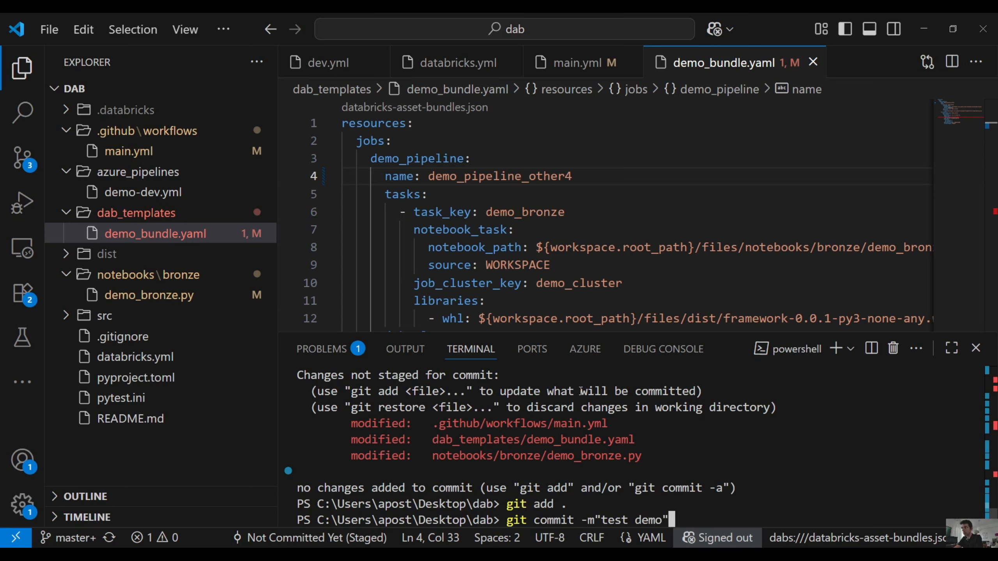
pyautogui.press('Return')
# - Push the commit to the remote with git push origin master
pyautogui.write('git ')
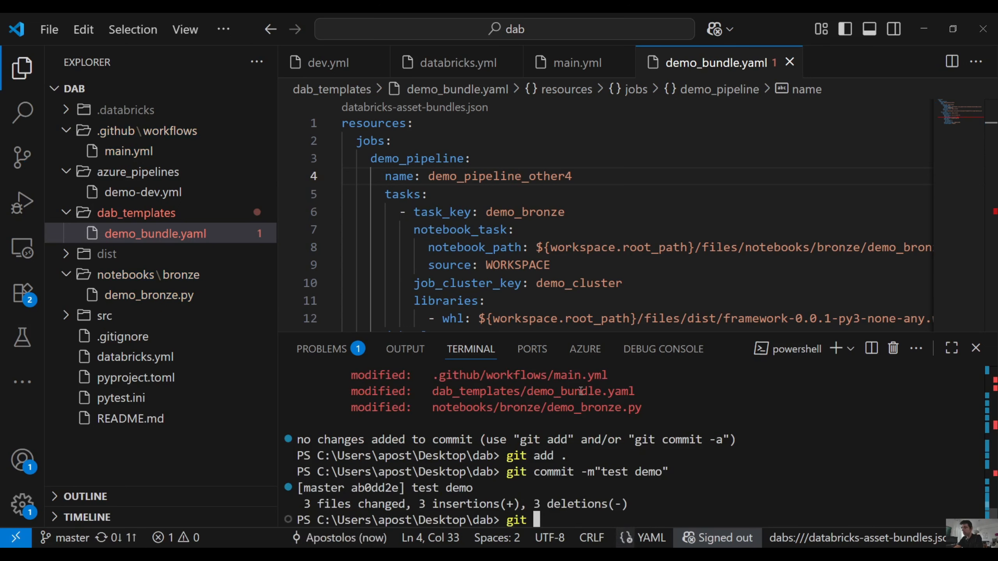
pyautogui.write('push origin')
pyautogui.press('BackSpace')
pyautogui.press('BackSpace')
pyautogui.press('BackSpace')
pyautogui.press('BackSpace')
pyautogui.write('i')
pyautogui.write('in master')
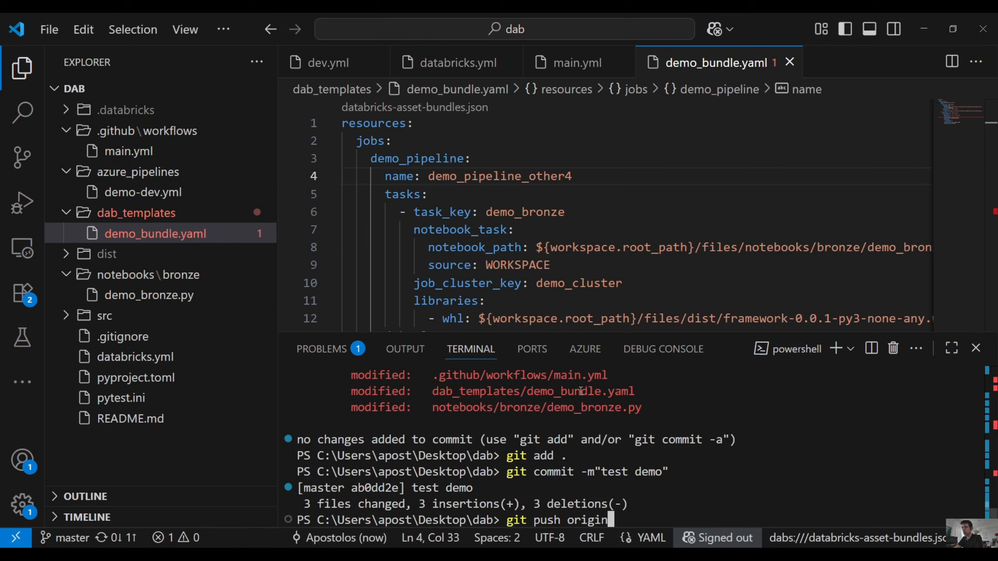
pyautogui.press('Return')
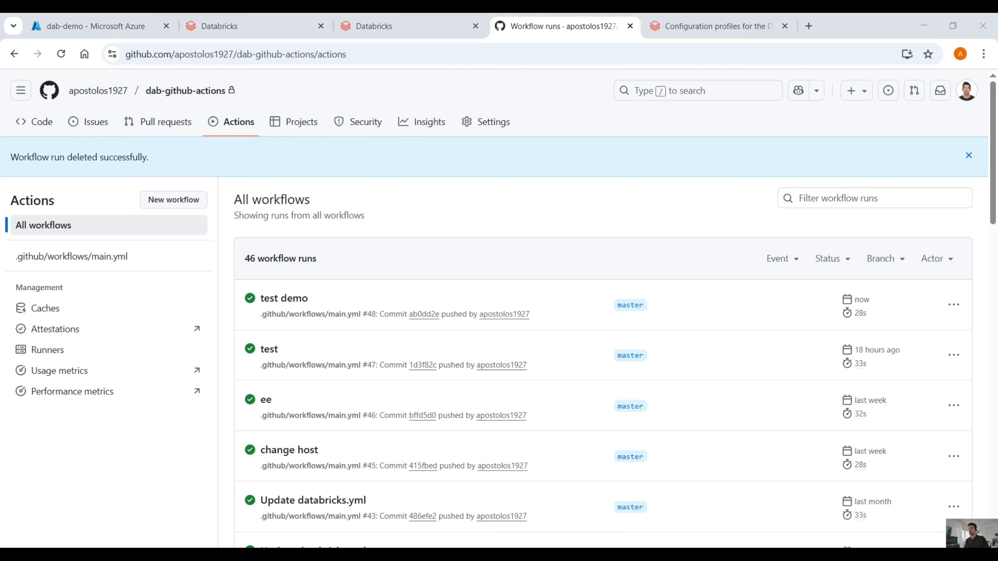
# - Switch to GitHub in the browser, refresh the workflow runs, and follow the newest test demo run's install & deploy job log
pyautogui.hotkey('alt', 'Tab')
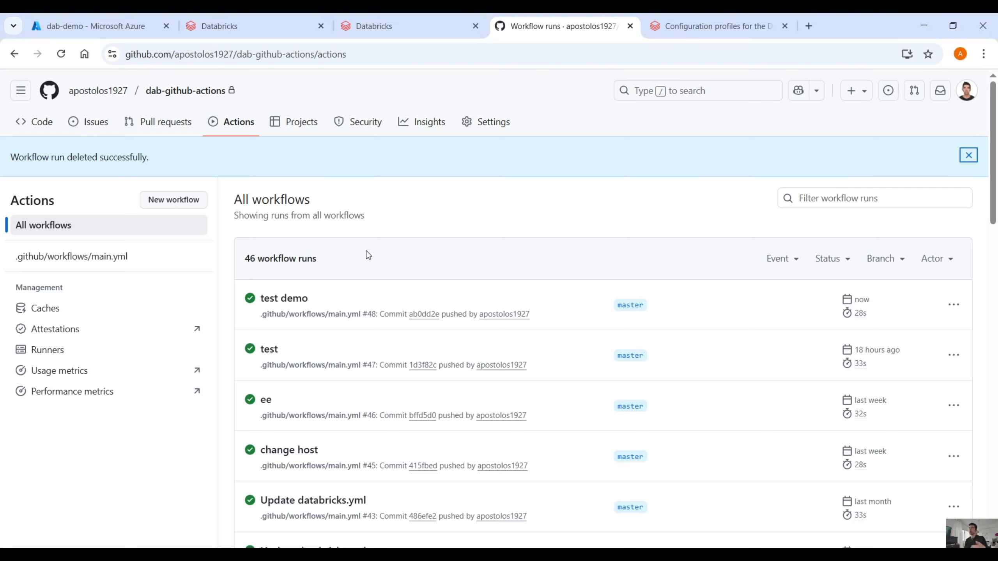
pyautogui.click(366, 251)
pyautogui.click(61, 54)
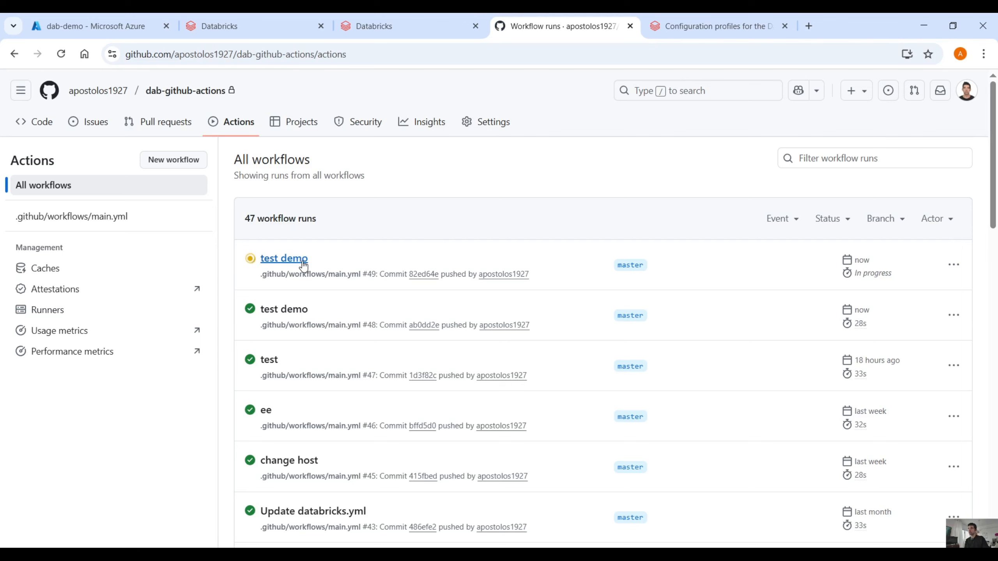
pyautogui.click(332, 255)
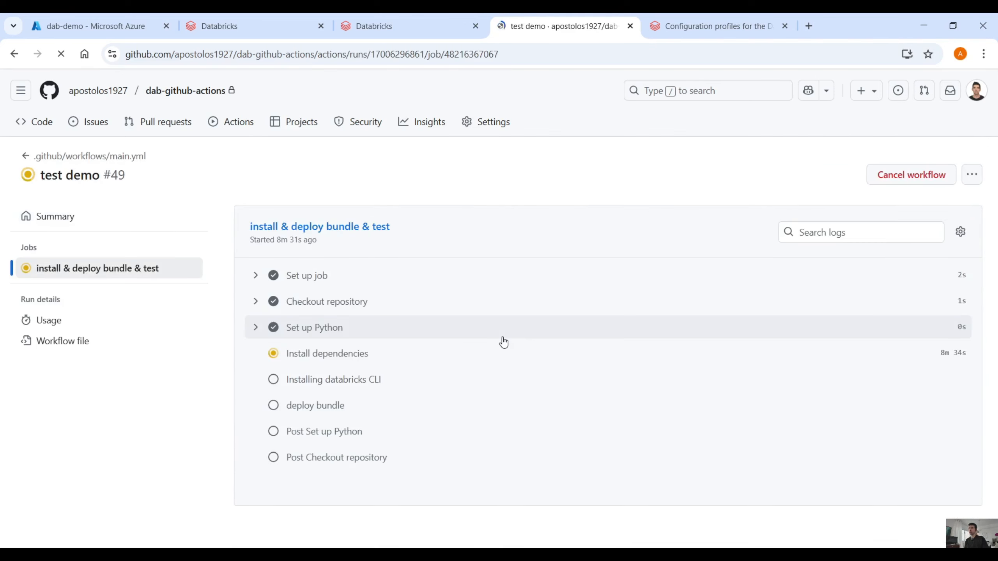
pyautogui.scroll(-1, 275, 303)
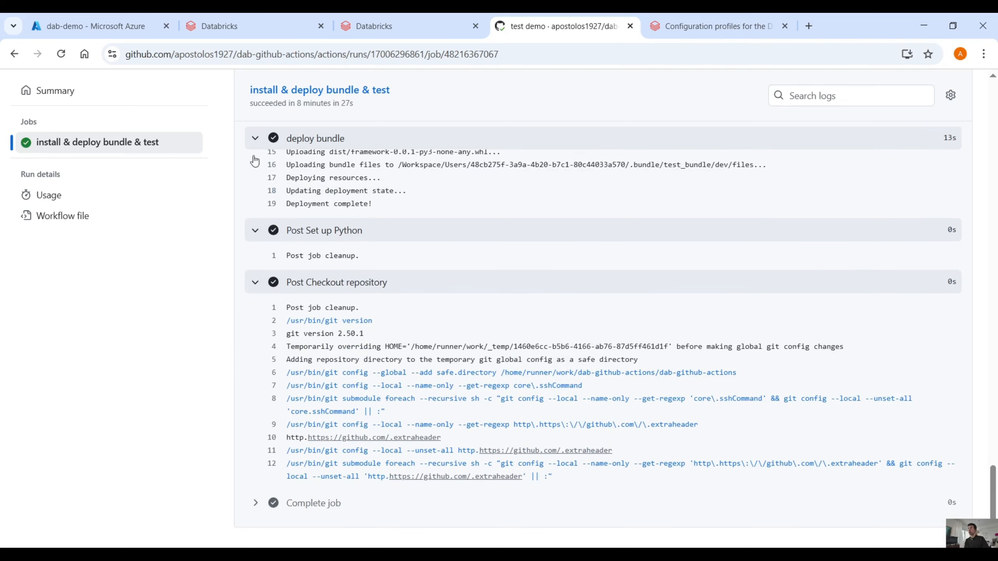
# - Open the deployed job [dev dab_demo] demo_pipeline_other4 in the Databricks workspace to check its details
pyautogui.click(219, 26)
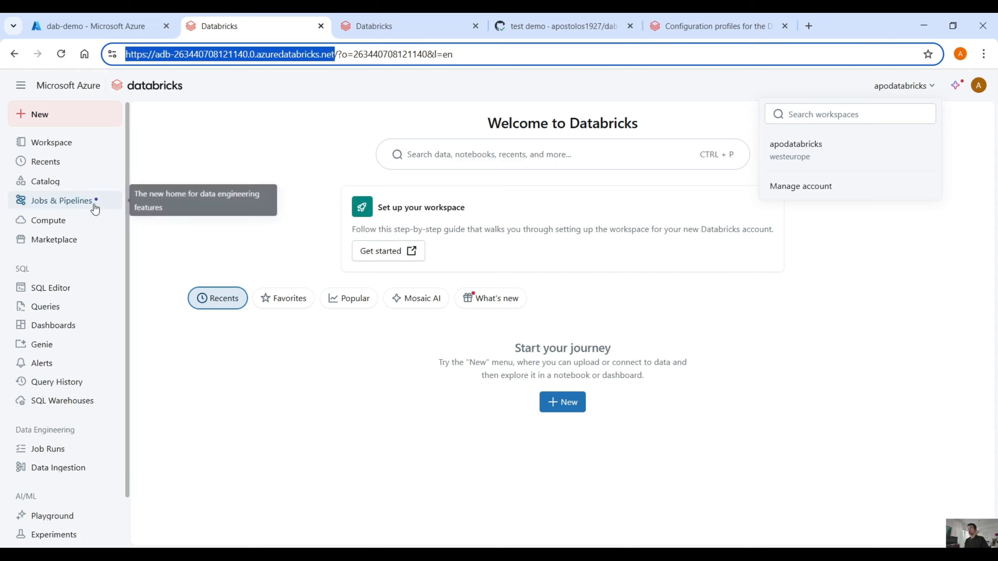
pyautogui.click(55, 203)
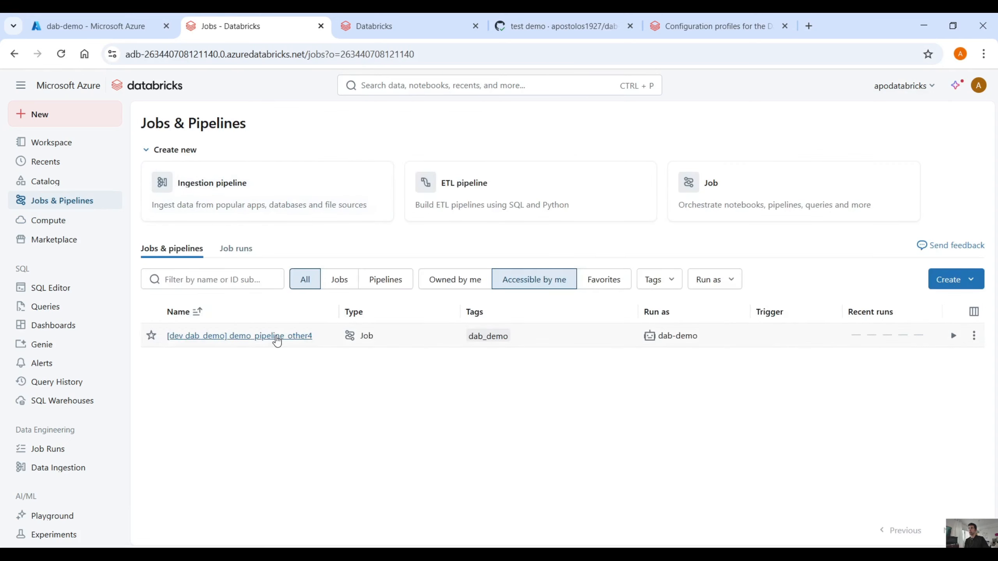
pyautogui.click(275, 339)
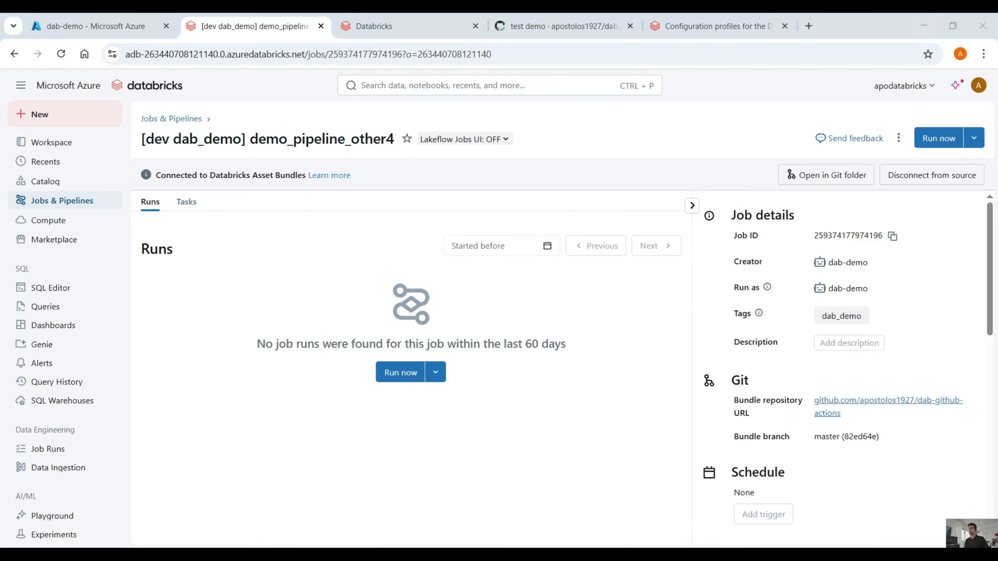
# - Switch to VS Code and examine the dev target's run_as and service_principal_name settings in databricks.yml
pyautogui.hotkey('alt', 'Tab')
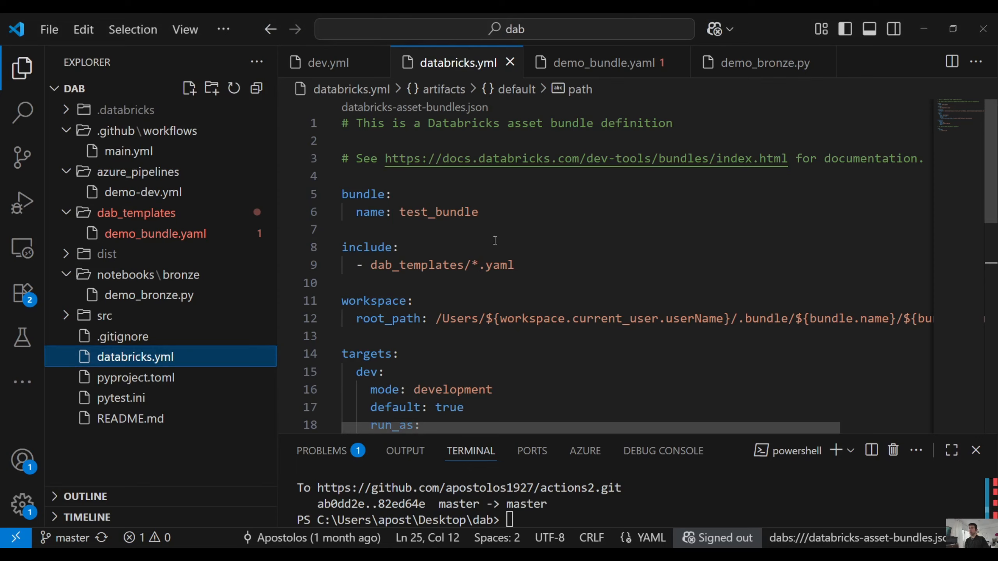
pyautogui.scroll(-3, 496, 241)
pyautogui.doubleClick(381, 262)
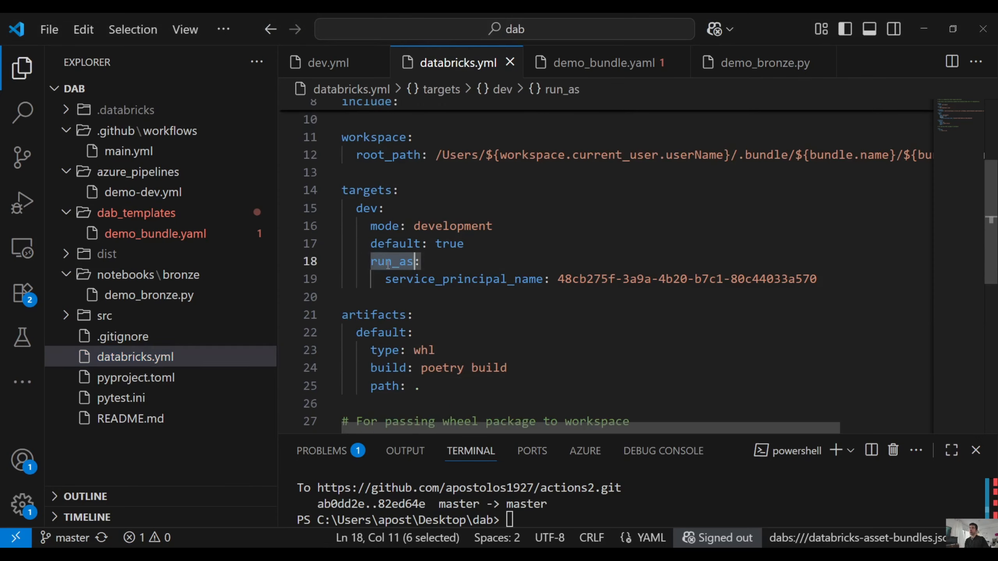
pyautogui.moveTo(403, 264)
pyautogui.doubleClick(534, 279)
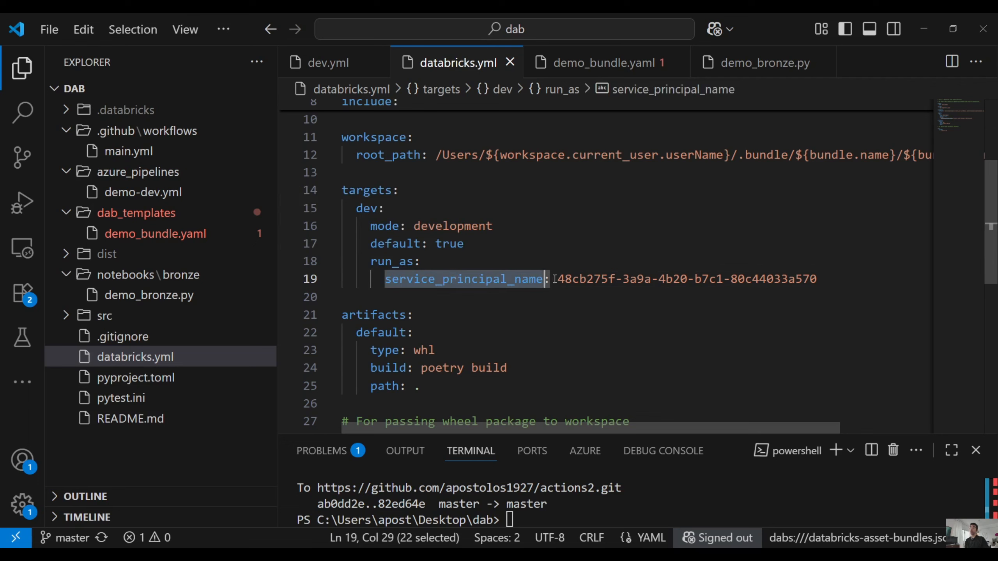
pyautogui.moveTo(555, 279)
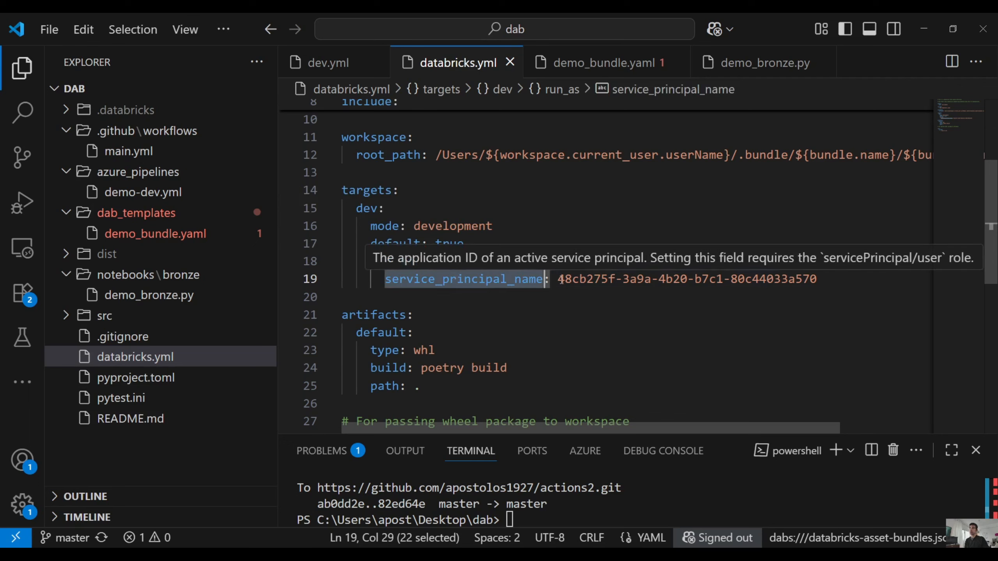
# - Examine the service principal application ID under the dev target's run_as in databricks.yml
pyautogui.moveTo(845, 280); pyautogui.dragTo(555, 280)
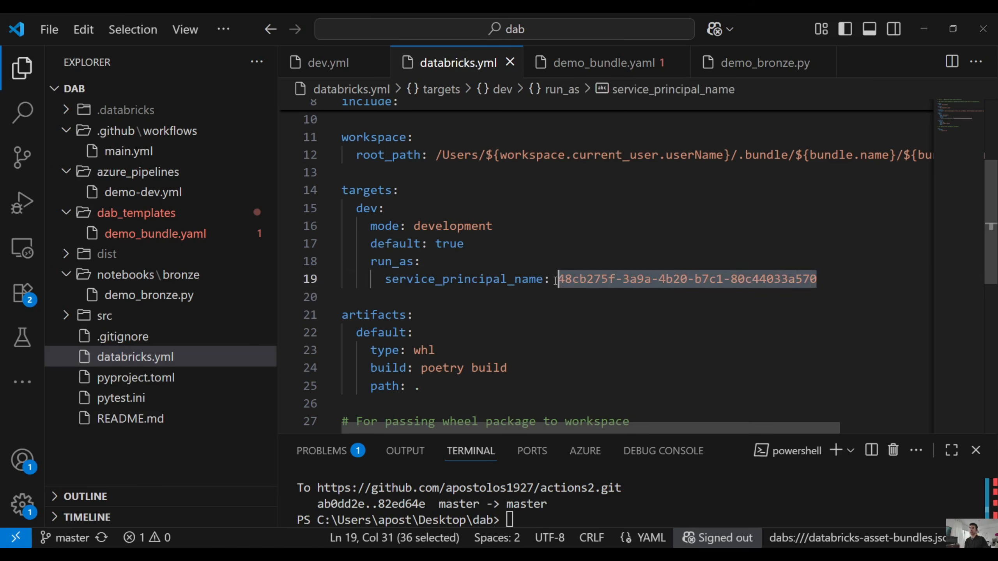
pyautogui.scroll(3, 648, 343)
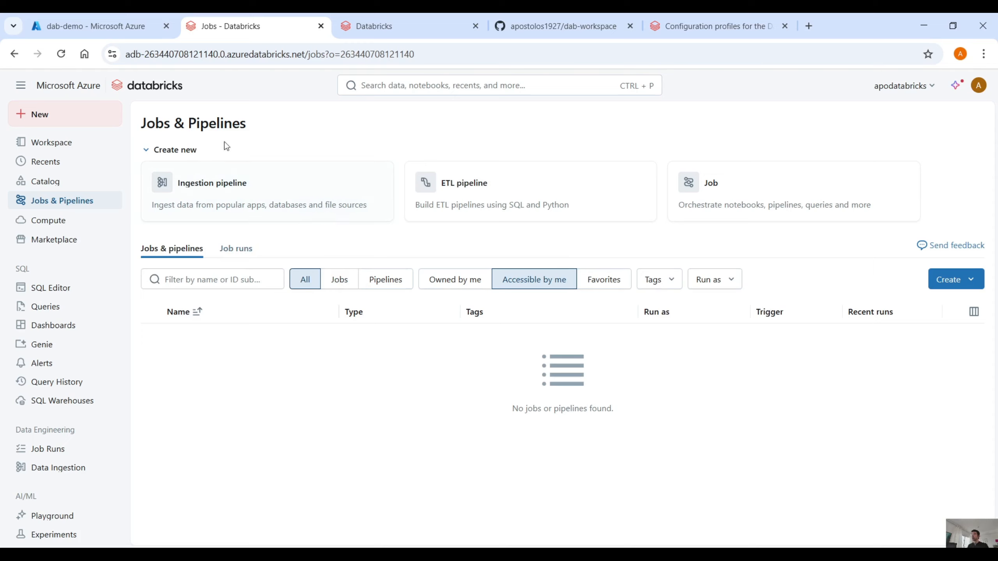
# - Switch to the Databricks workspace in the browser and start creating a Git folder in the admin user's home folder
pyautogui.click(93, 142)
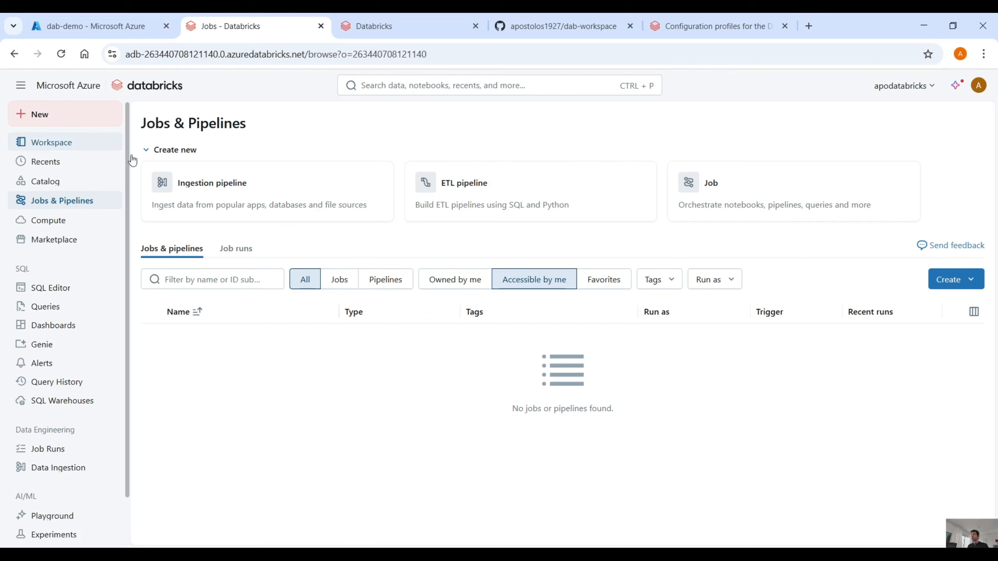
pyautogui.click(984, 137)
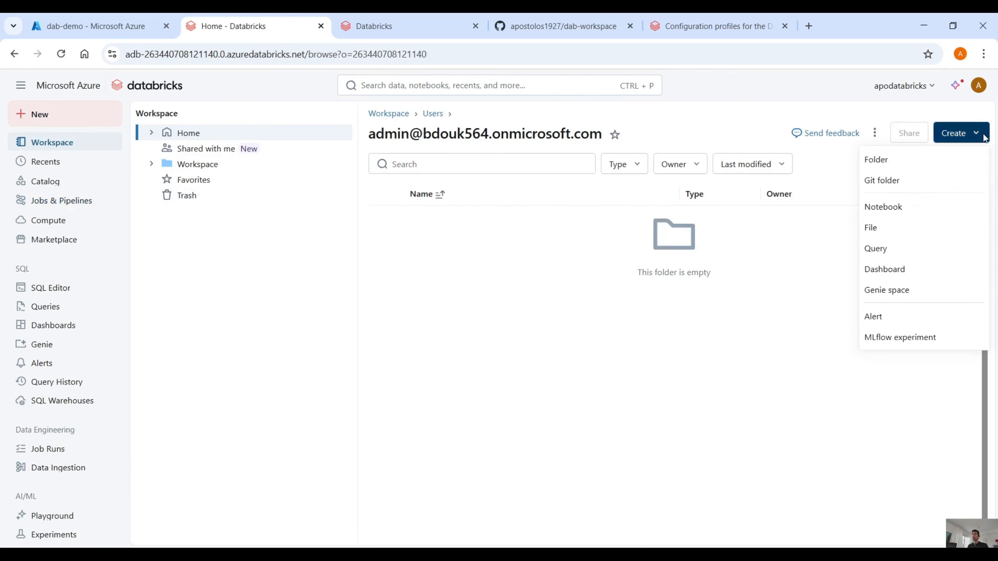
pyautogui.click(913, 185)
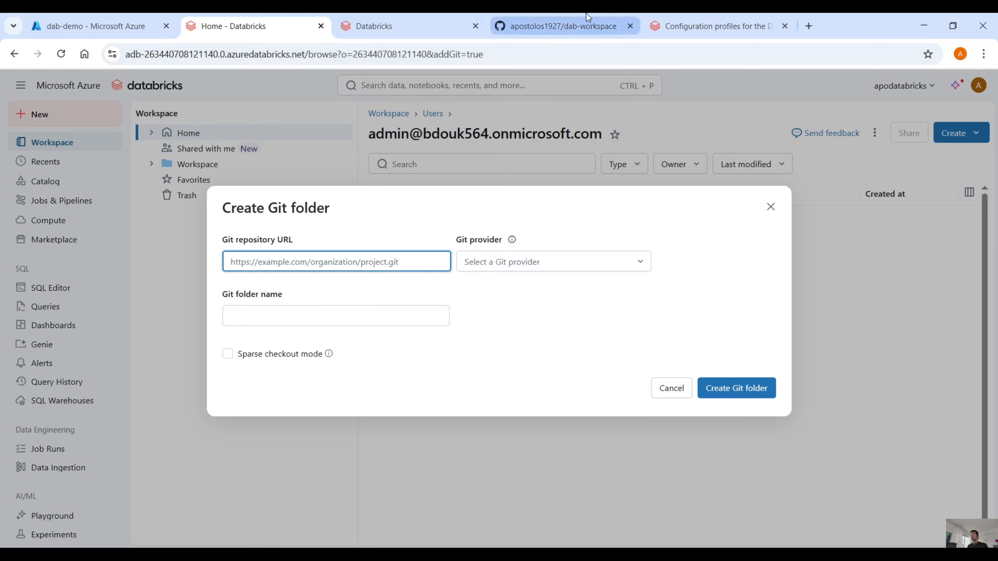
# - Switch to the dab-workspace repository on GitHub, review resources/python_package_job.yml and its tasks, and return to the repository root
pyautogui.click(575, 19)
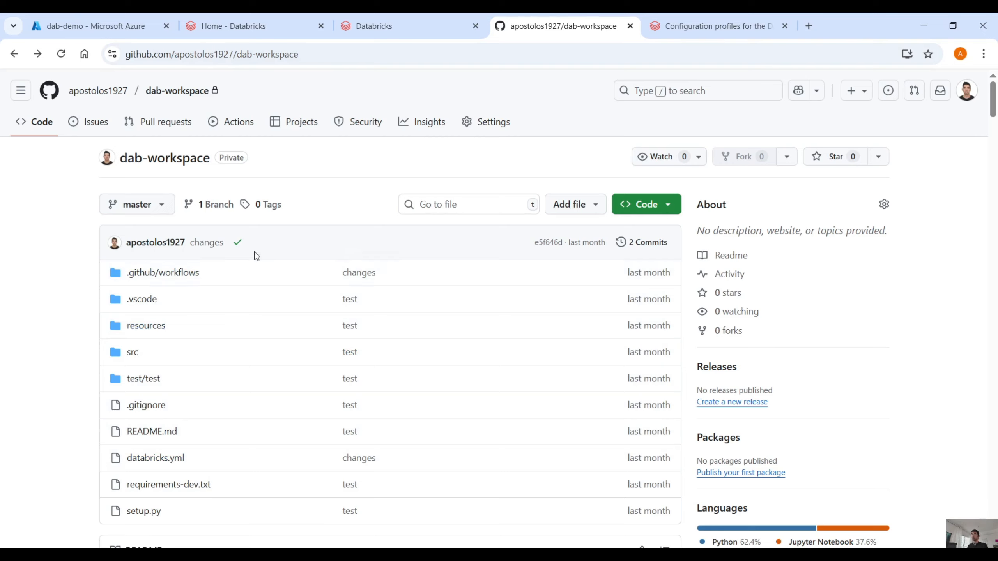
pyautogui.click(155, 332)
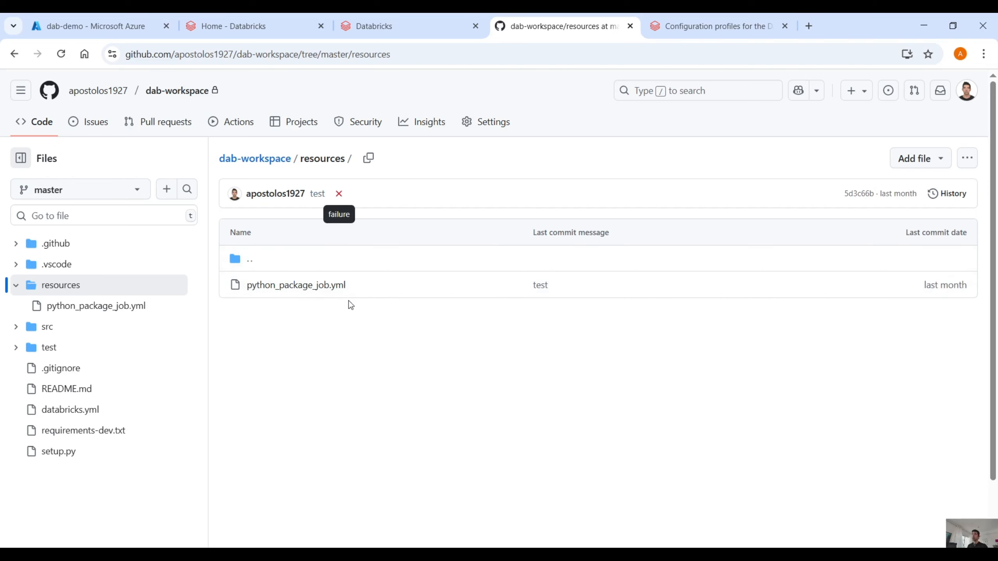
pyautogui.click(342, 284)
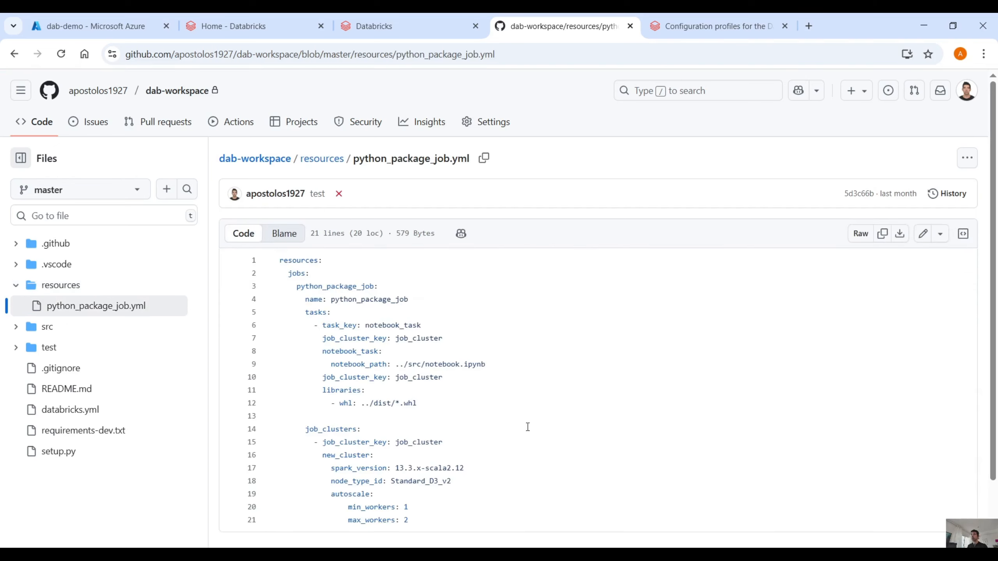
pyautogui.scroll(-2, 508, 392)
pyautogui.moveTo(280, 255); pyautogui.dragTo(428, 331)
pyautogui.click(425, 335)
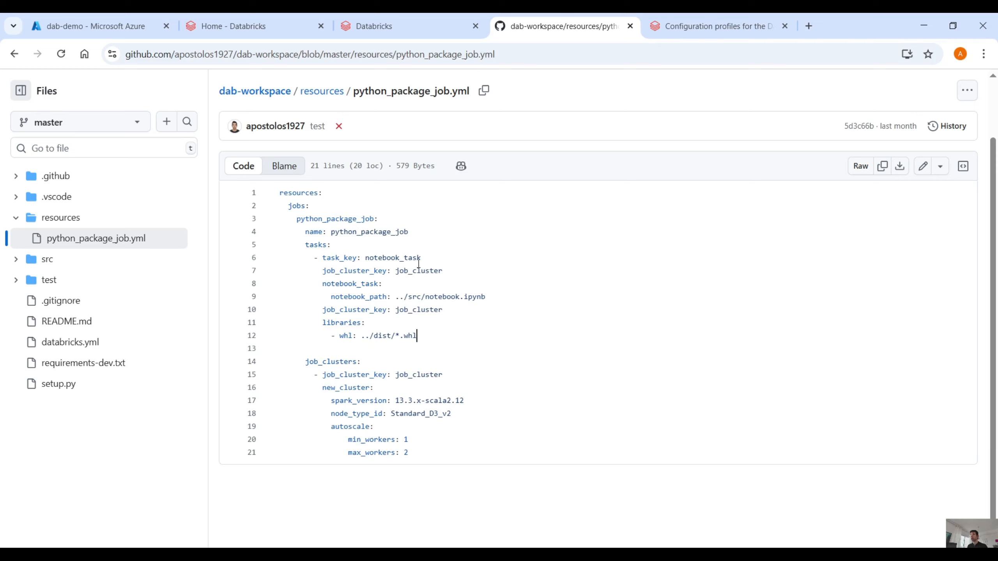
pyautogui.click(15, 55)
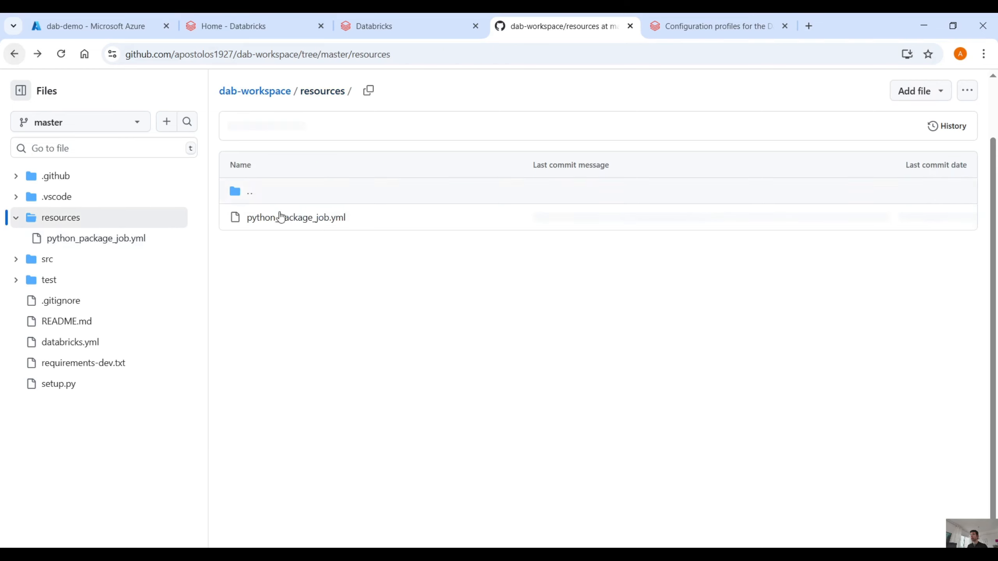
pyautogui.click(452, 199)
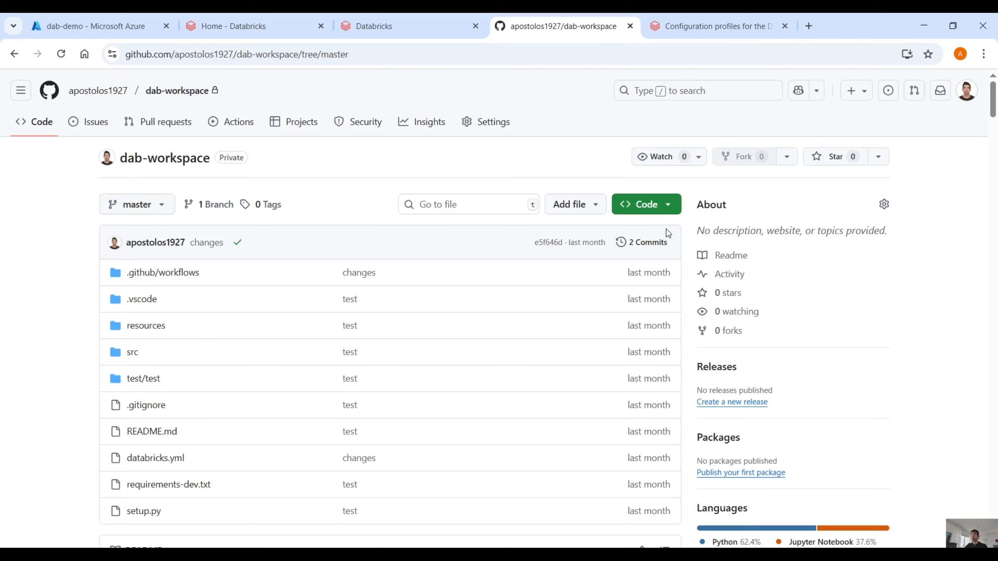
# - Copy the dab-workspace repository's HTTPS clone URL from GitHub and enter it as the new Databricks Git folder's repository URL
pyautogui.click(666, 208)
pyautogui.click(661, 319)
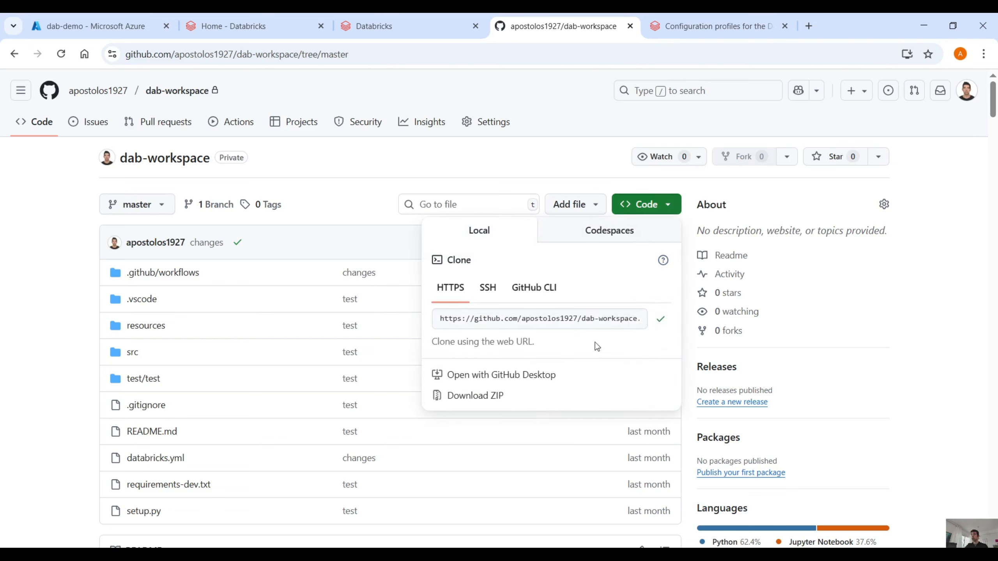
pyautogui.click(416, 28)
pyautogui.click(251, 26)
pyautogui.click(379, 263)
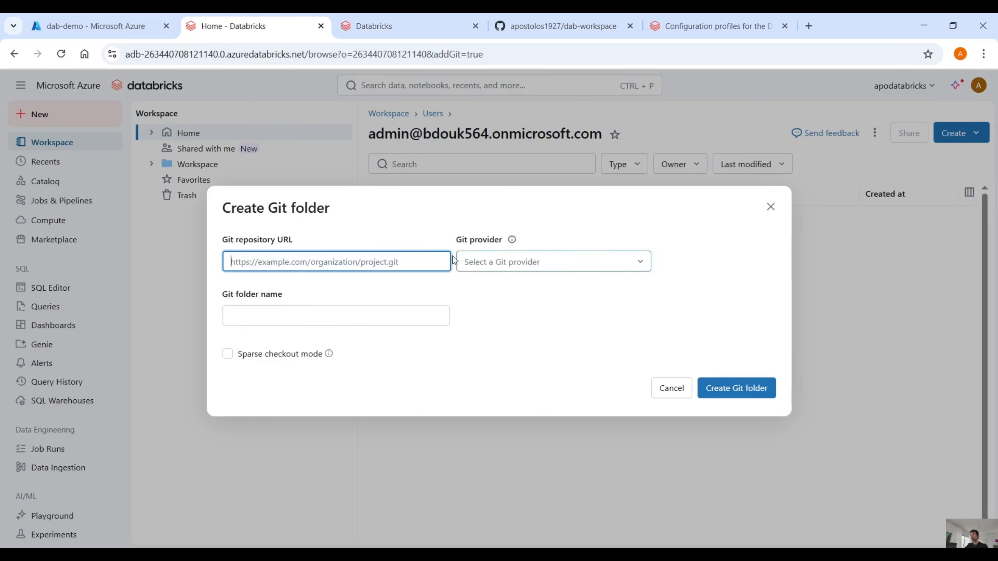
pyautogui.hotkey('ctrl', 'v')
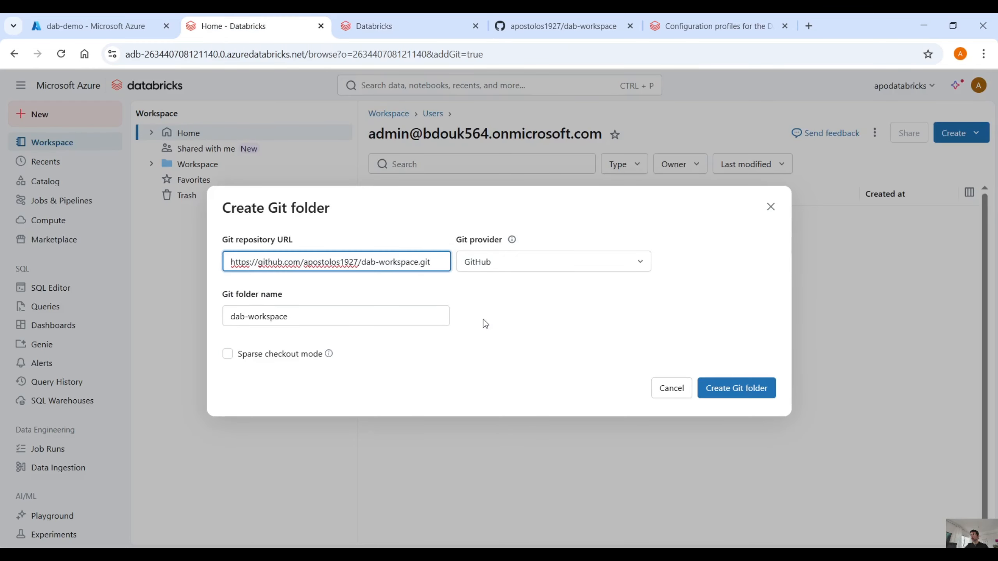
# - Submit the Git folder creation, choose Personal access token authentication and fill in the Git provider e-mail
pyautogui.click(738, 388)
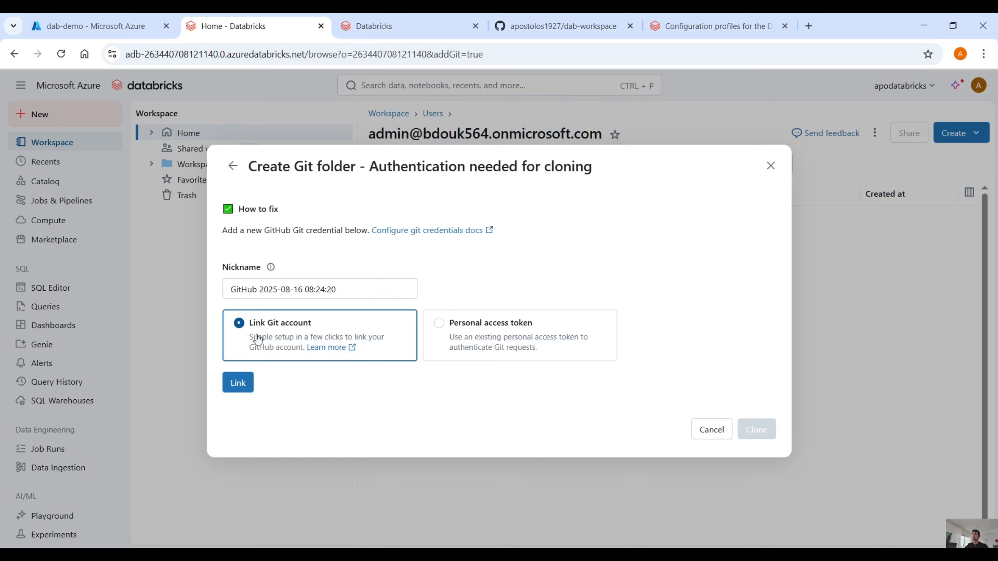
pyautogui.click(523, 334)
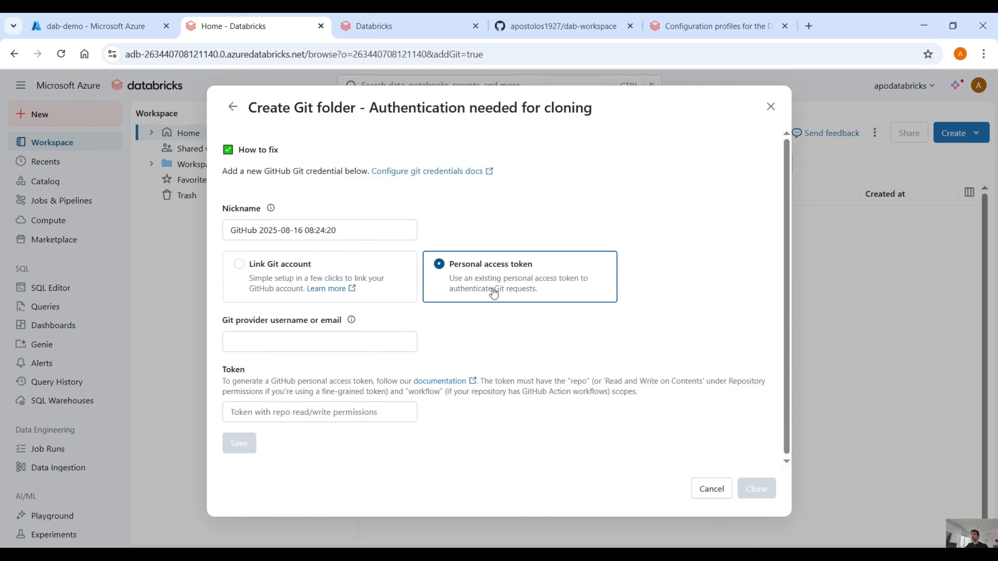
pyautogui.click(376, 341)
pyautogui.hotkey('ctrl', 'v')
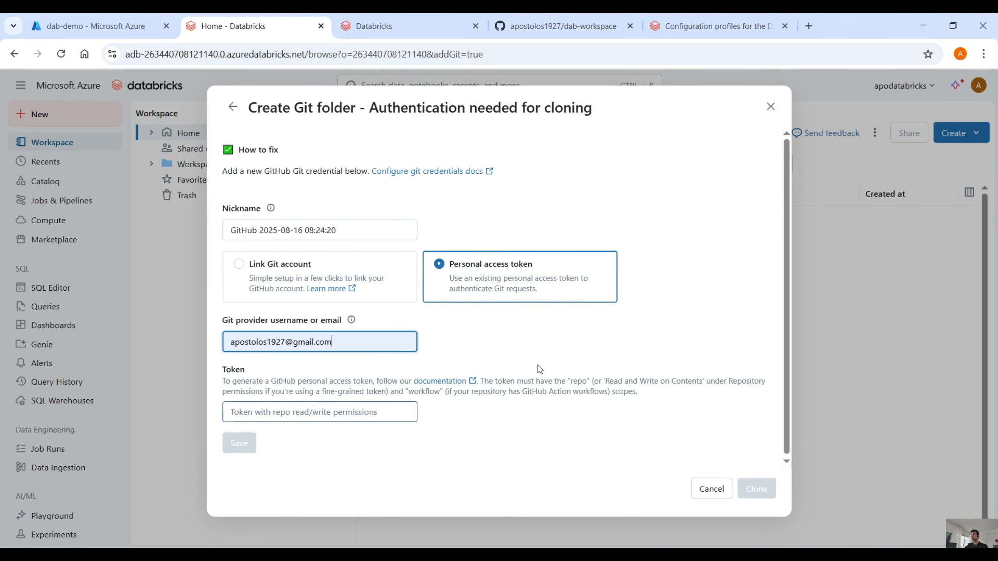
# - Switch to GitHub and open the classic personal access tokens page in the account's developer settings
pyautogui.click(576, 24)
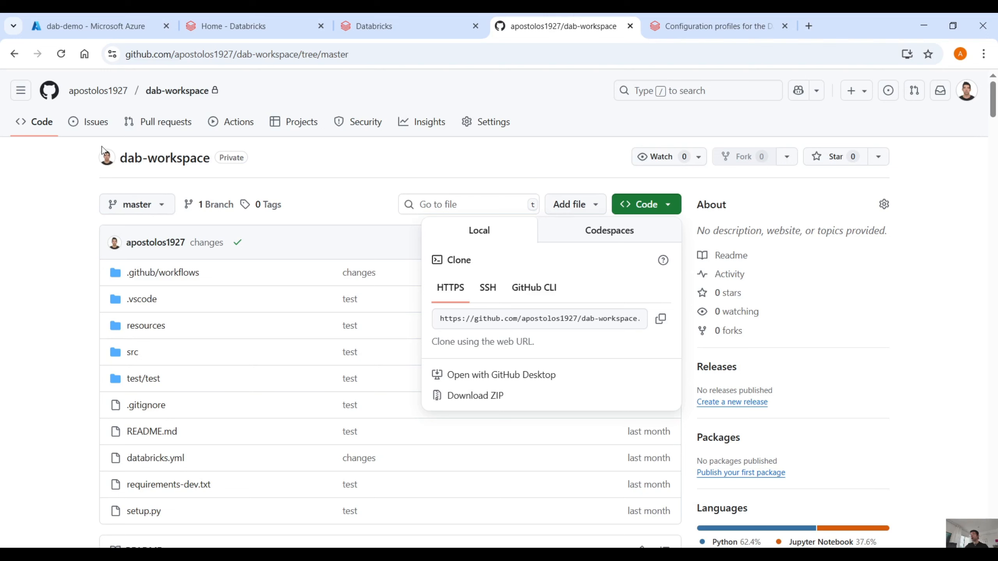
pyautogui.click(973, 93)
pyautogui.click(974, 96)
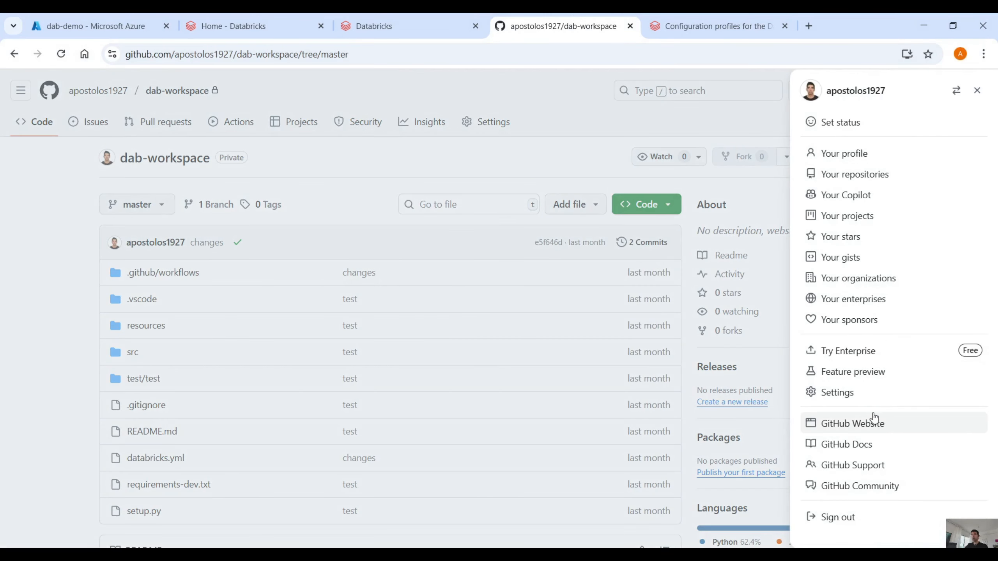
pyautogui.click(858, 400)
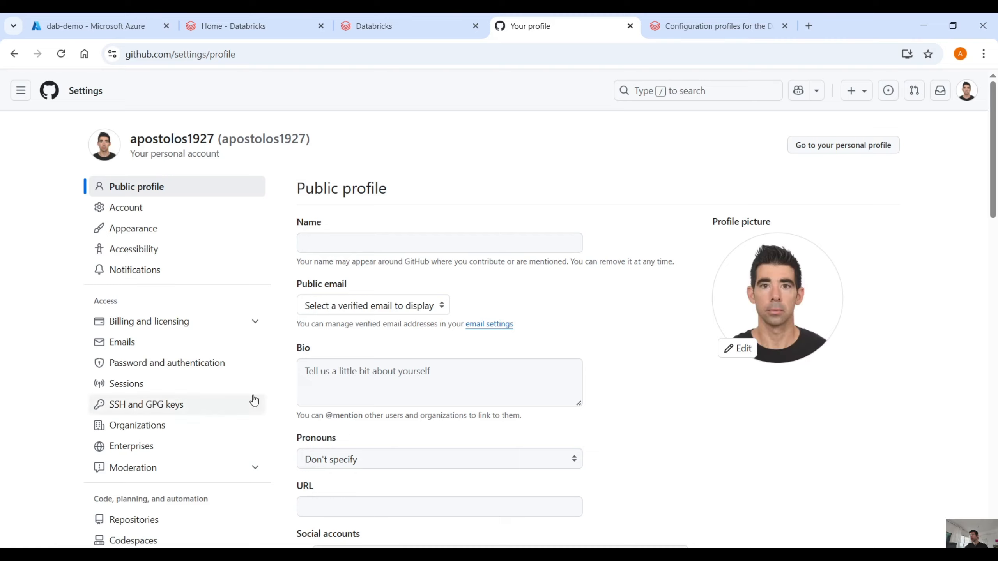
pyautogui.scroll(-10, 78, 374)
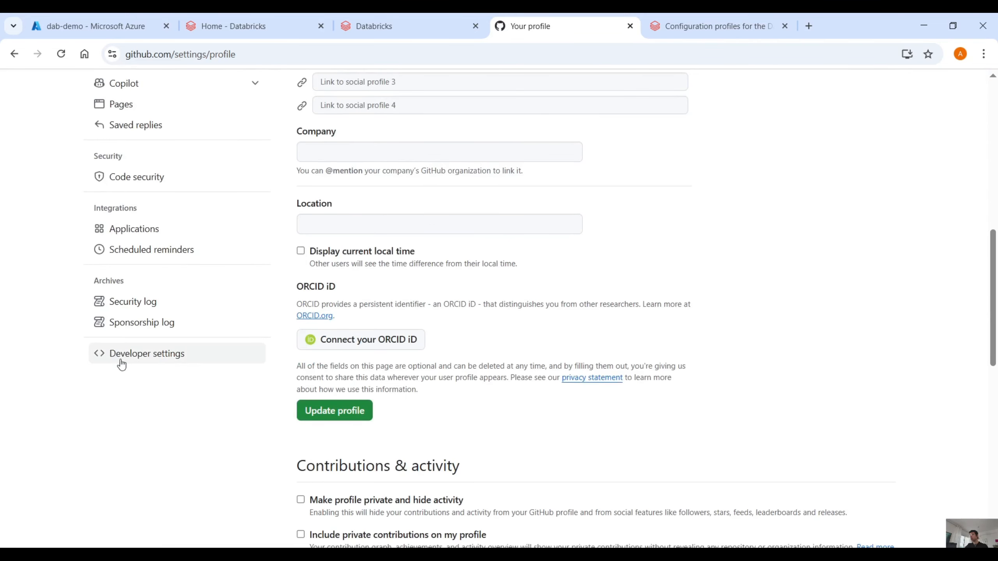
pyautogui.click(182, 359)
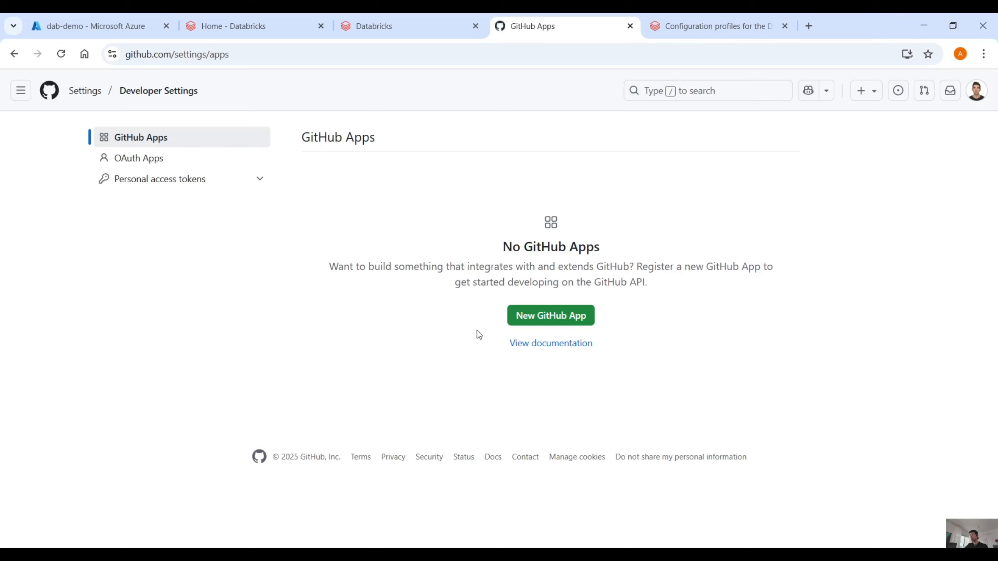
pyautogui.click(195, 183)
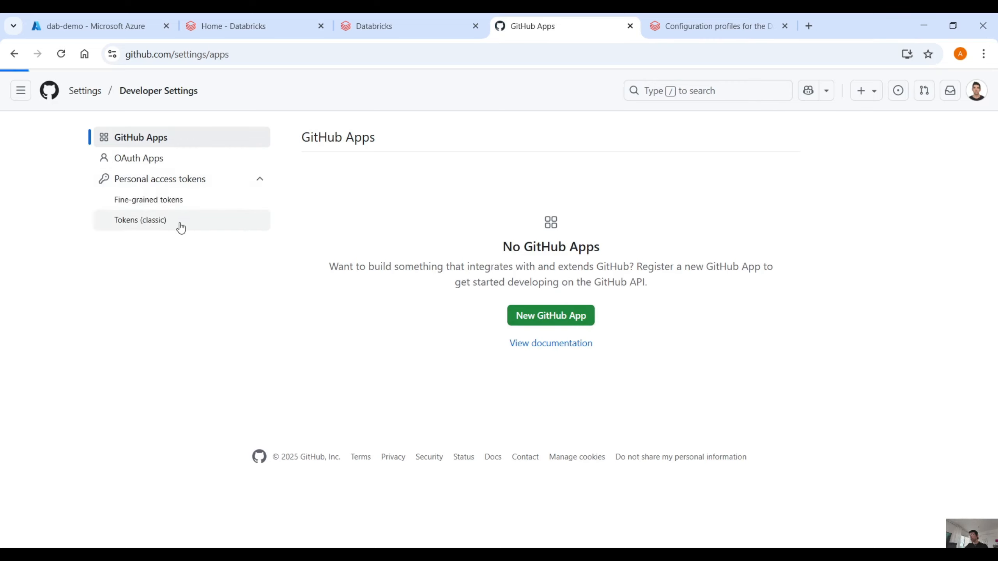
pyautogui.click(180, 227)
# - Generate a classic personal access token with the note test222 and the repo scope, keeping the 30-day expiration
pyautogui.click(747, 137)
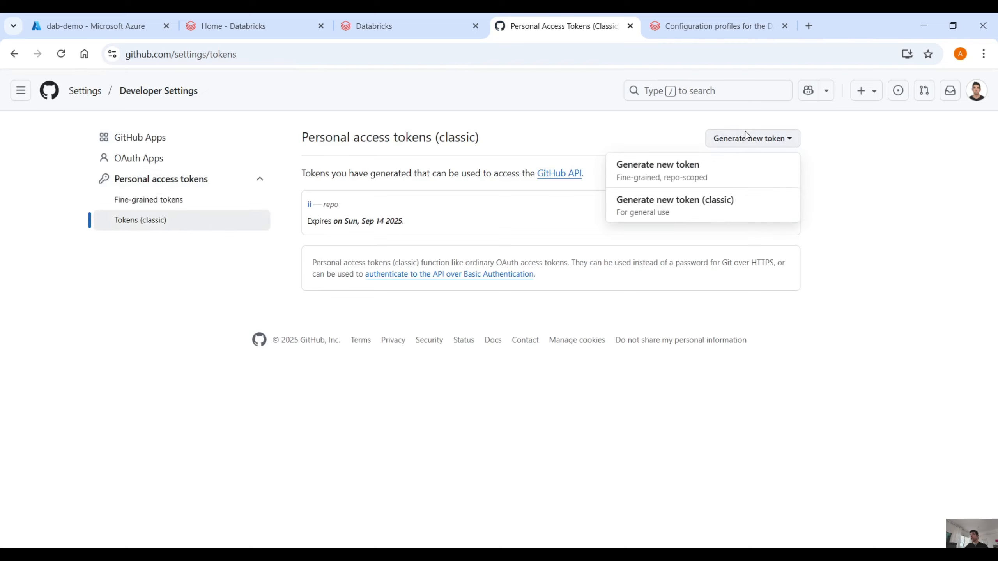
pyautogui.click(684, 210)
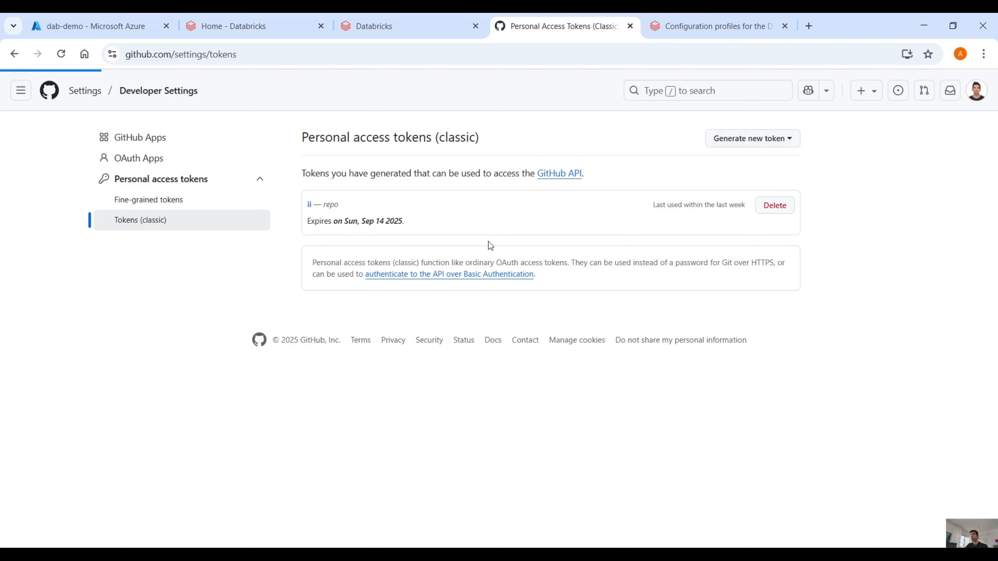
pyautogui.write('test')
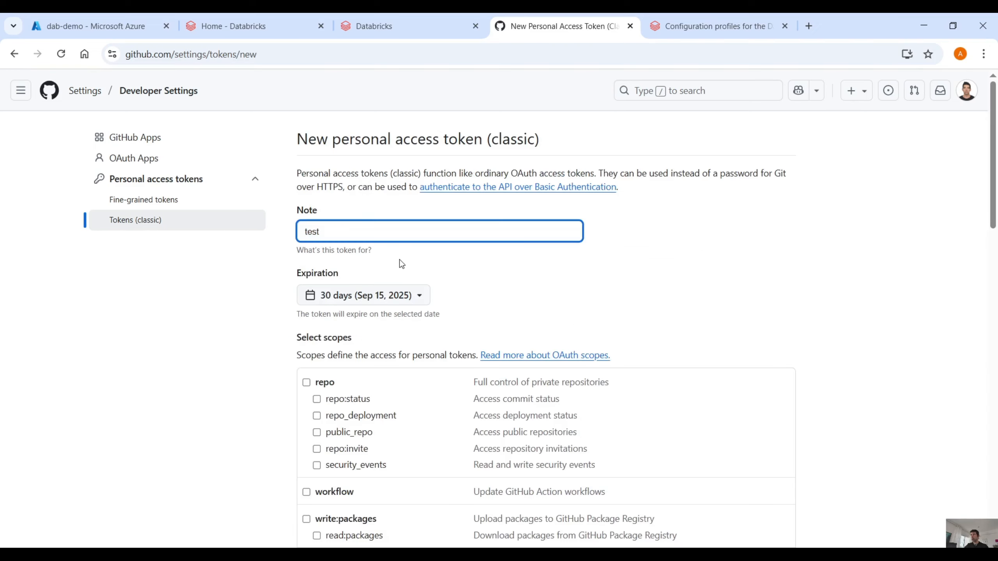
pyautogui.write('222')
pyautogui.scroll(-10, 569, 298)
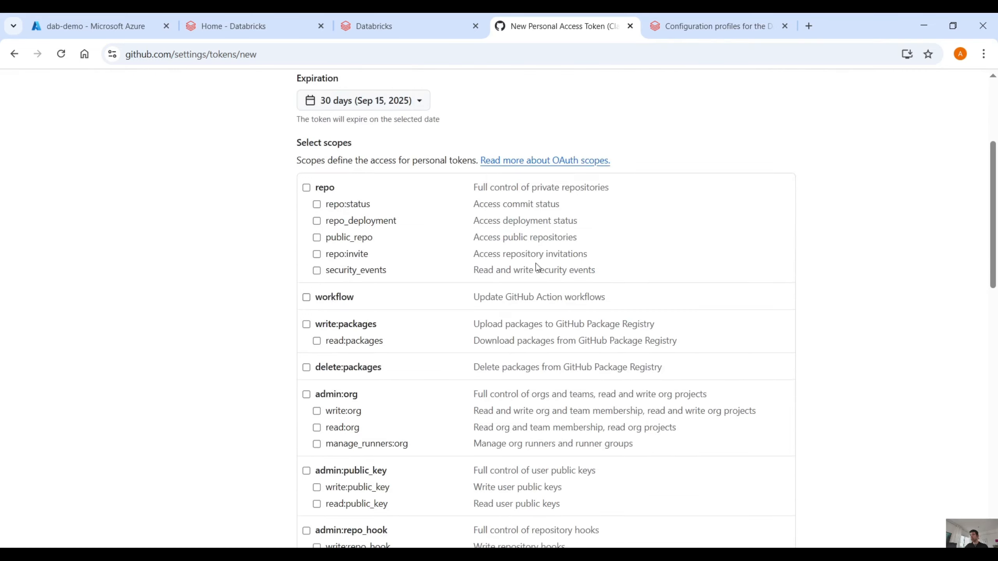
pyautogui.scroll(9, 294, 233)
pyautogui.click(307, 318)
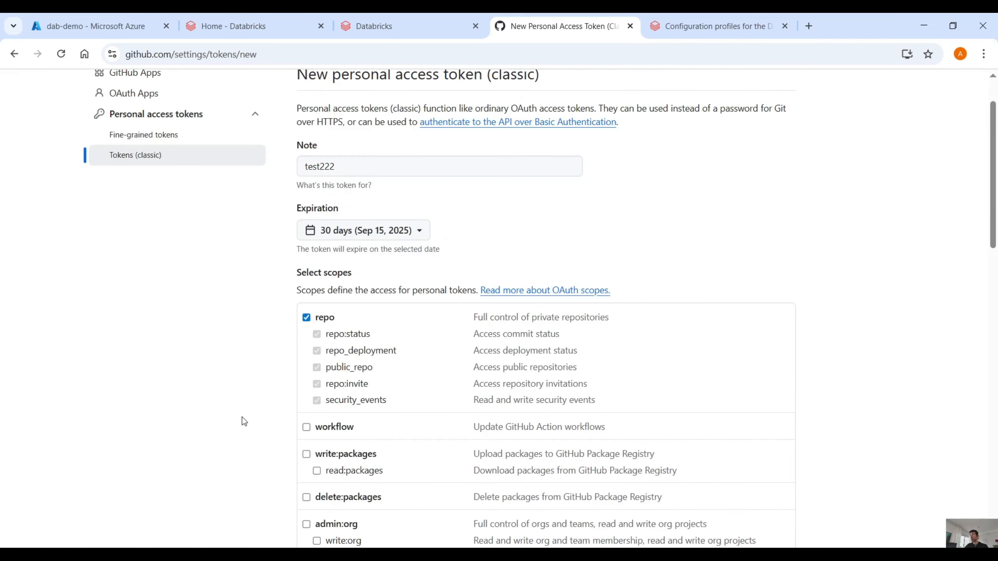
pyautogui.scroll(-15, 252, 397)
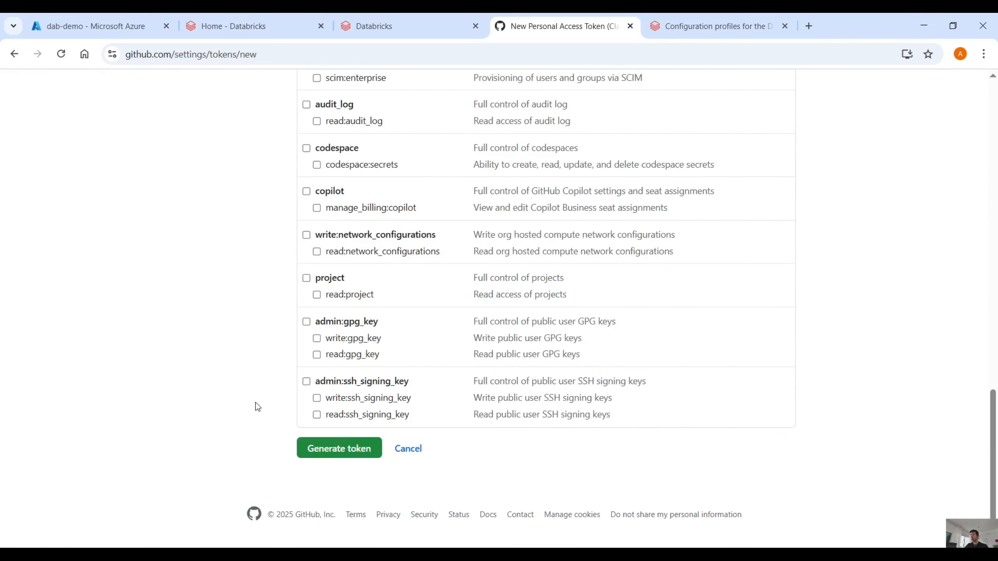
pyautogui.click(341, 450)
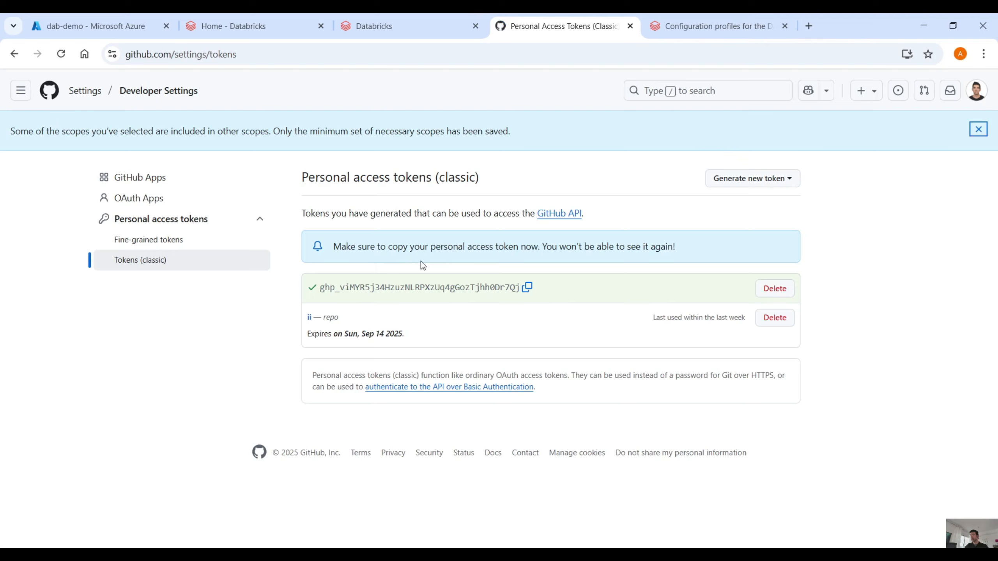
# - Copy the new GitHub token, paste it into the Token field of the Databricks Git folder dialog and save the credential
pyautogui.click(527, 287)
pyautogui.click(275, 26)
pyautogui.click(255, 412)
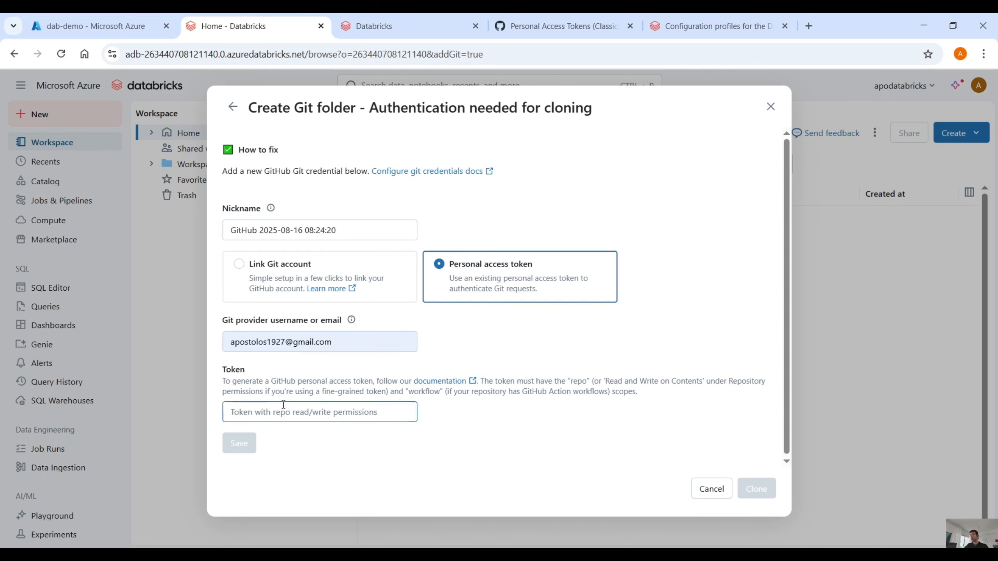
pyautogui.hotkey('ctrl', 'v')
pyautogui.click(239, 442)
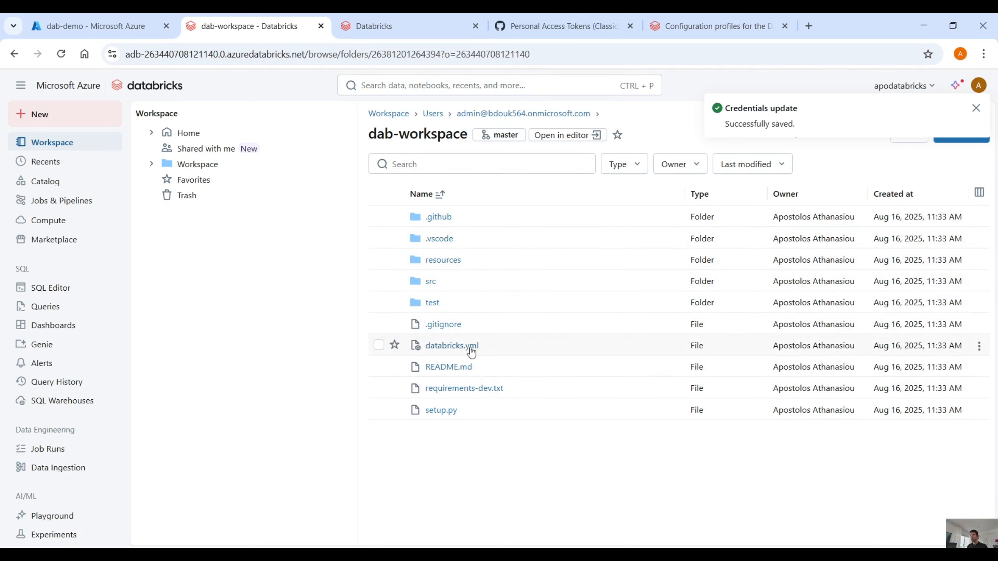
pyautogui.click(431, 353)
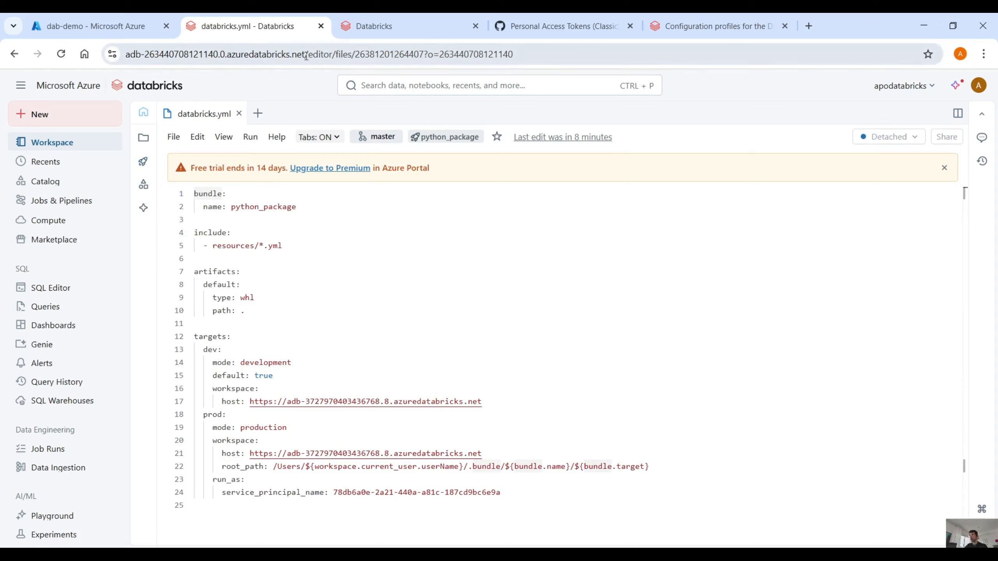
pyautogui.moveTo(305, 54); pyautogui.dragTo(54, 77)
pyautogui.moveTo(484, 402); pyautogui.dragTo(257, 409)
pyautogui.hotkey('ctrl', 'v')
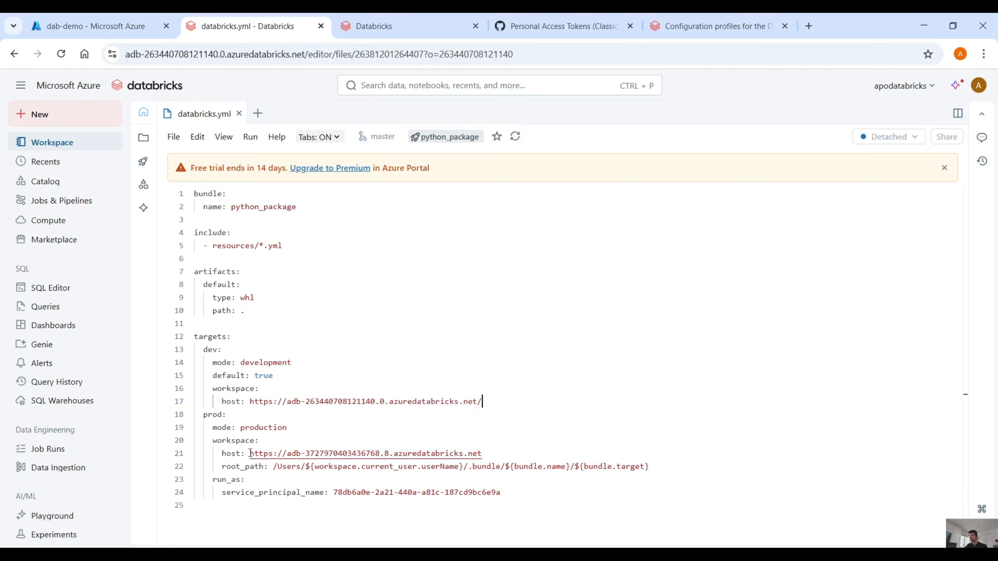
pyautogui.moveTo(250, 454); pyautogui.dragTo(483, 453)
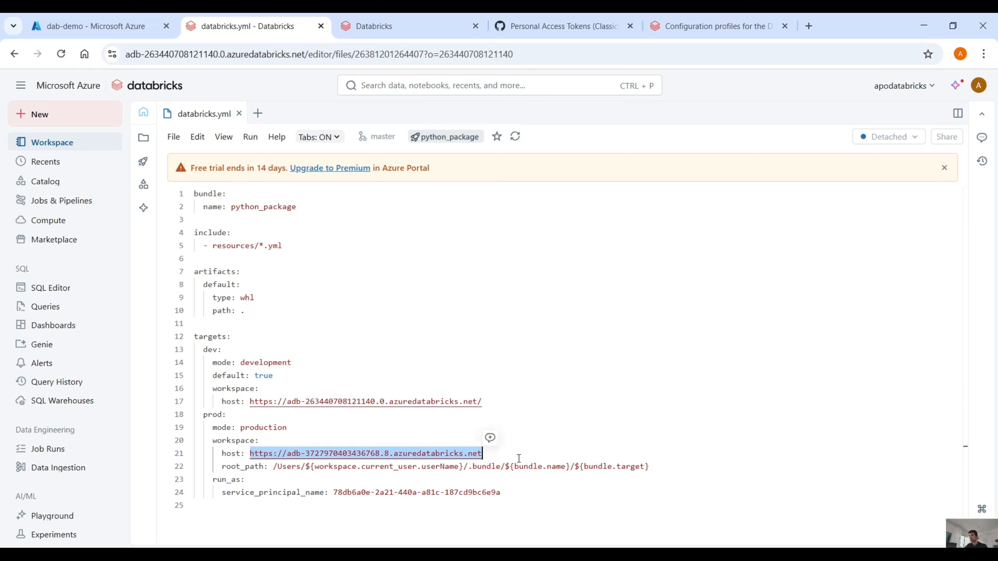
pyautogui.hotkey('ctrl', 'v')
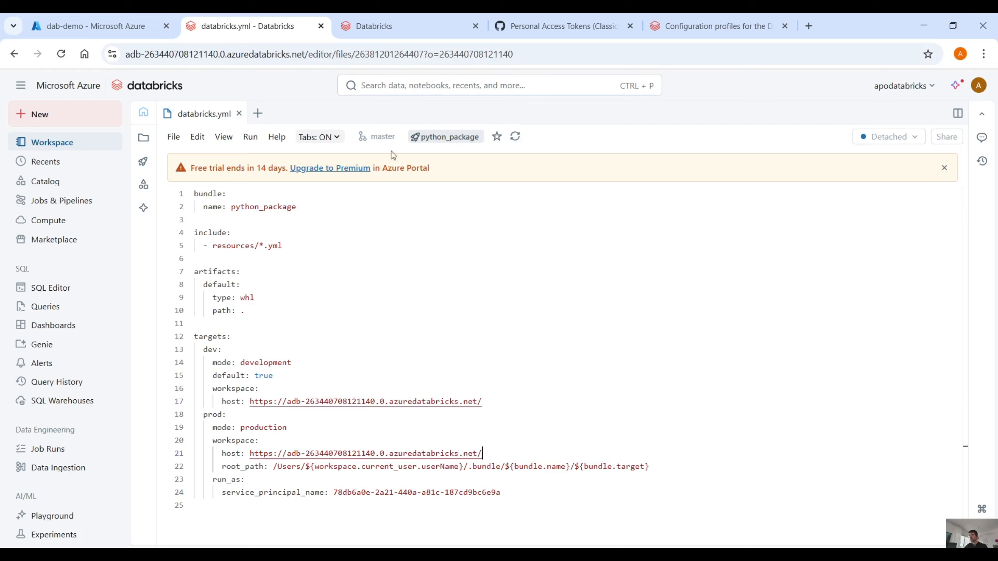
# - Copy the dab-demo service principal's UUID from the account console and paste it as the prod target's service_principal_name in databricks.yml
pyautogui.click(373, 26)
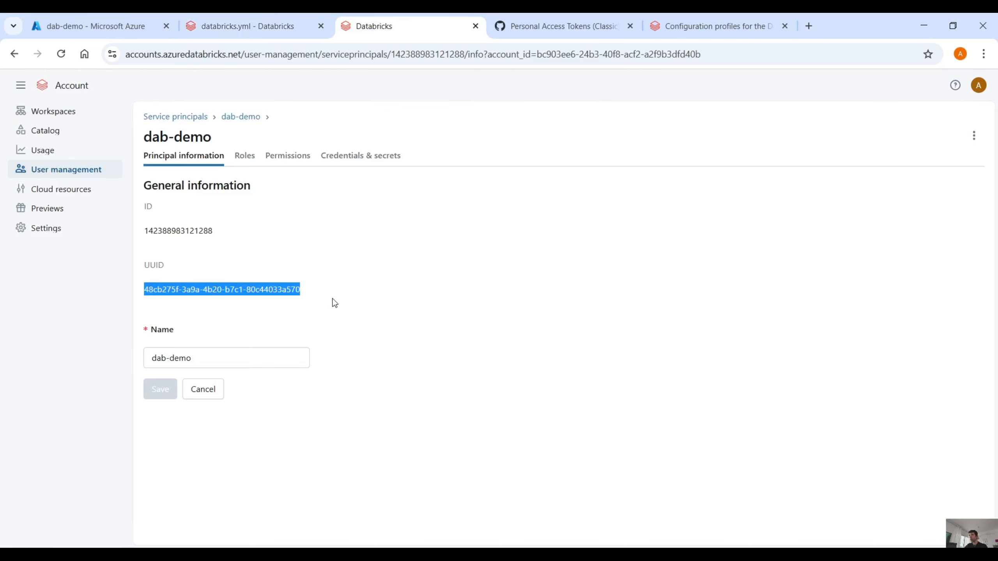
pyautogui.moveTo(301, 290); pyautogui.dragTo(221, 301)
pyautogui.click(236, 25)
pyautogui.moveTo(504, 493); pyautogui.dragTo(333, 493)
pyautogui.hotkey('ctrl', 'v')
pyautogui.click(475, 408)
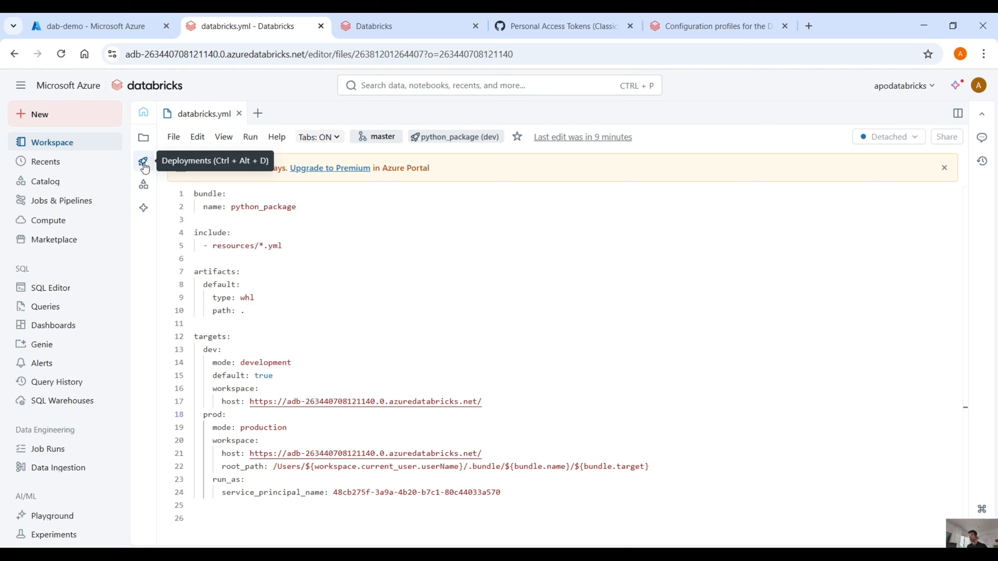
# - Open the bundle's Deployments view and compare the available targets with the dev and prod sections of databricks.yml
pyautogui.click(143, 166)
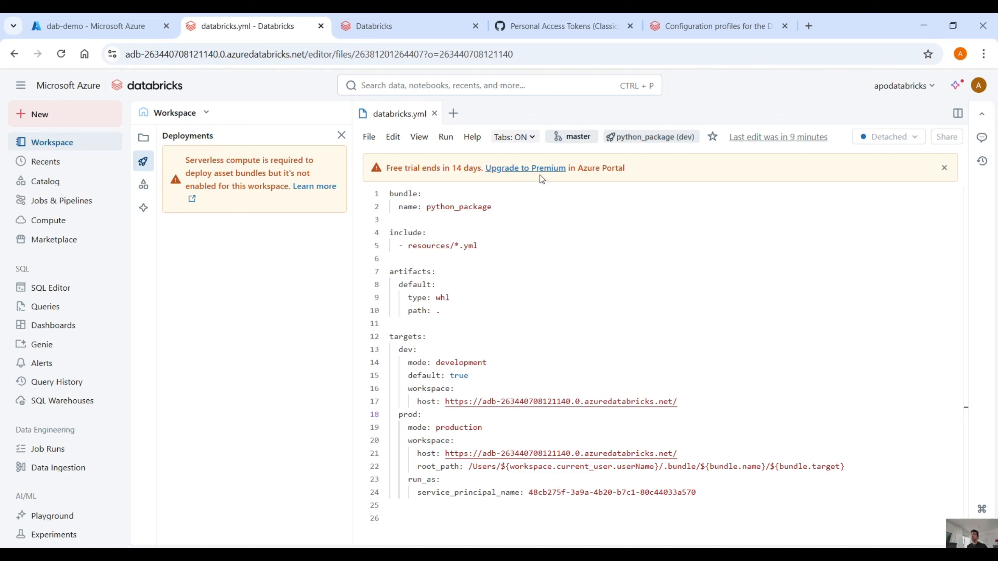
pyautogui.moveTo(535, 177)
pyautogui.click(722, 555)
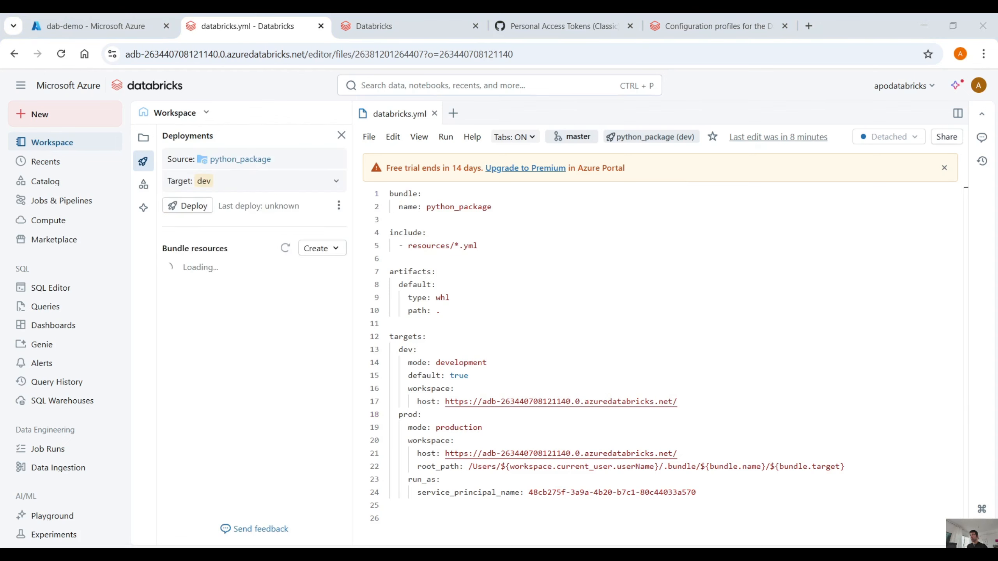
pyautogui.click(722, 555)
pyautogui.click(240, 184)
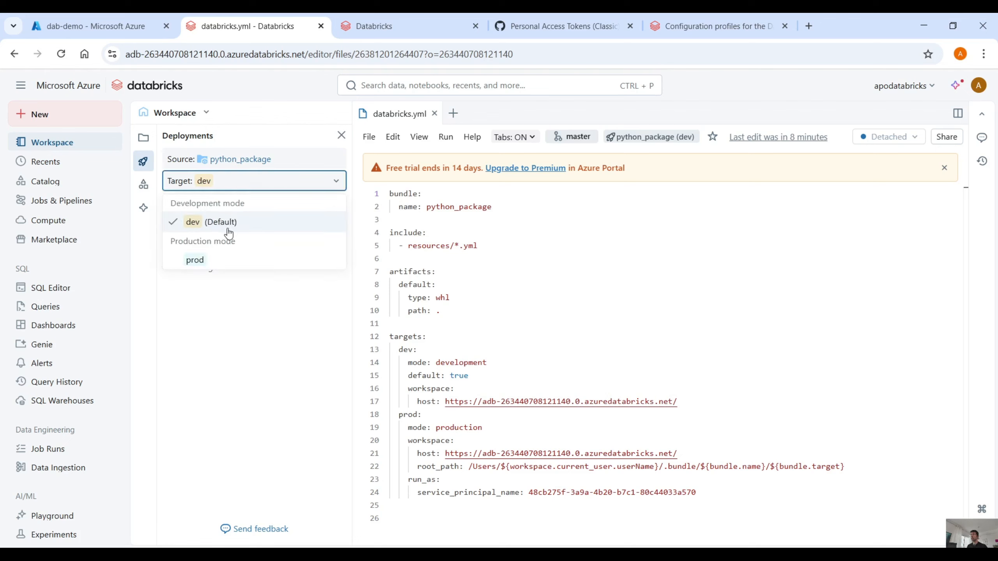
pyautogui.click(434, 322)
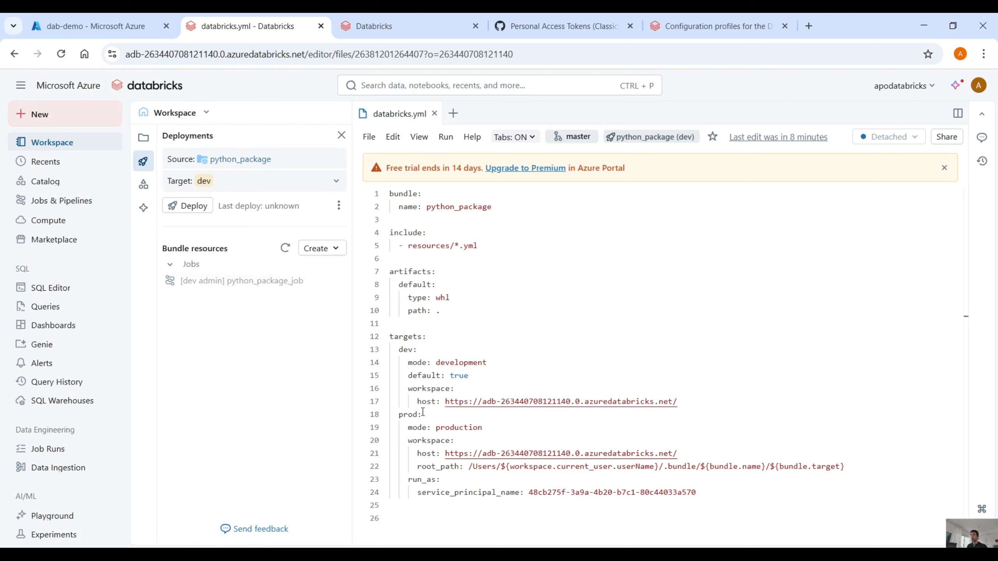
pyautogui.moveTo(679, 401); pyautogui.dragTo(411, 336)
pyautogui.moveTo(409, 414); pyautogui.dragTo(441, 480)
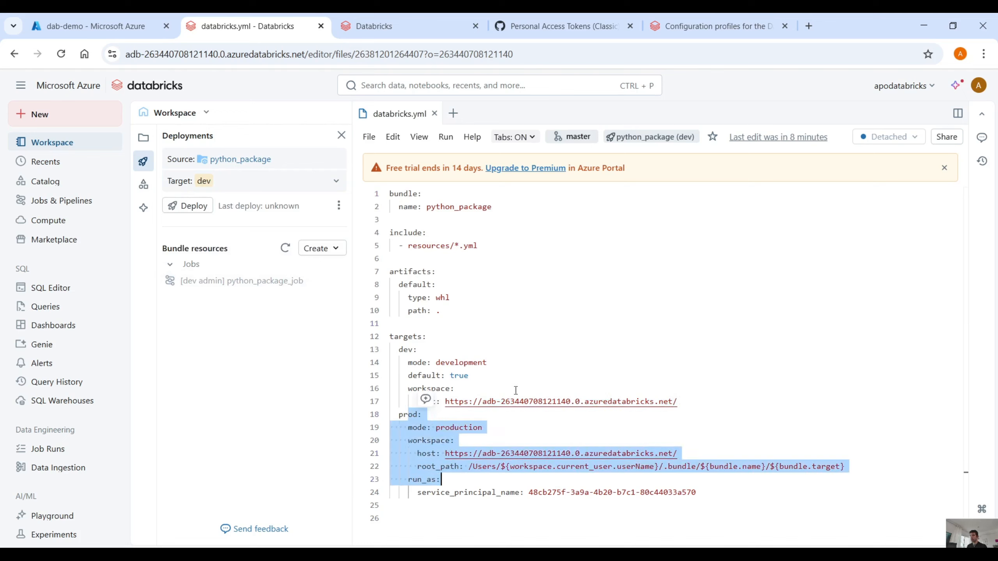
# - Select the dev target for the python_package bundle and deploy it
pyautogui.click(256, 184)
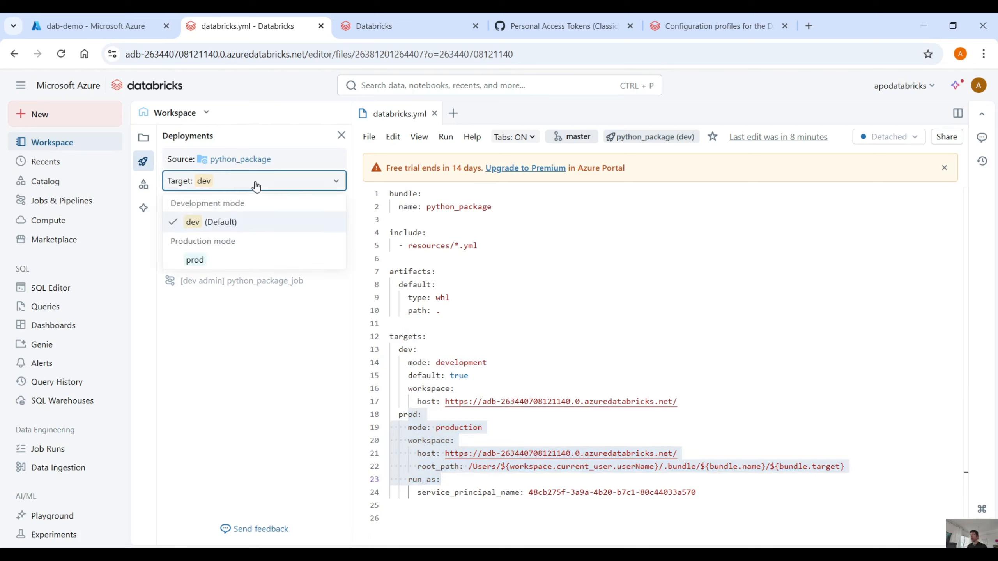
pyautogui.click(240, 223)
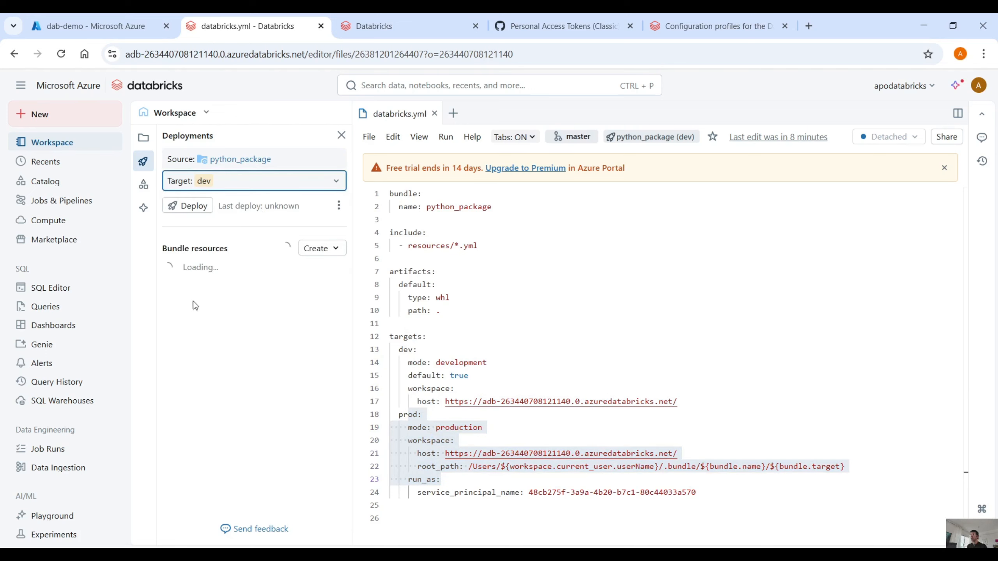
pyautogui.click(194, 206)
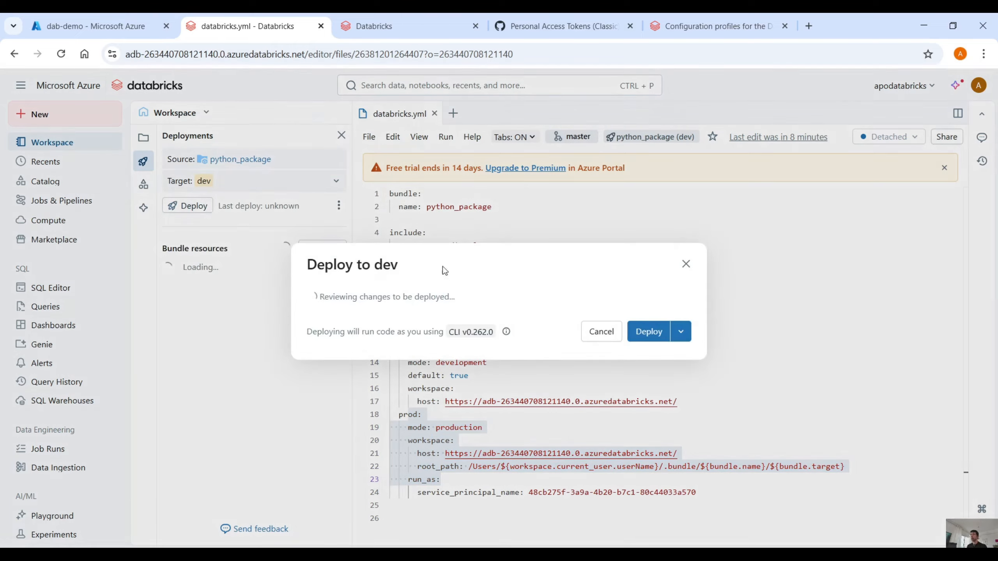
pyautogui.click(649, 332)
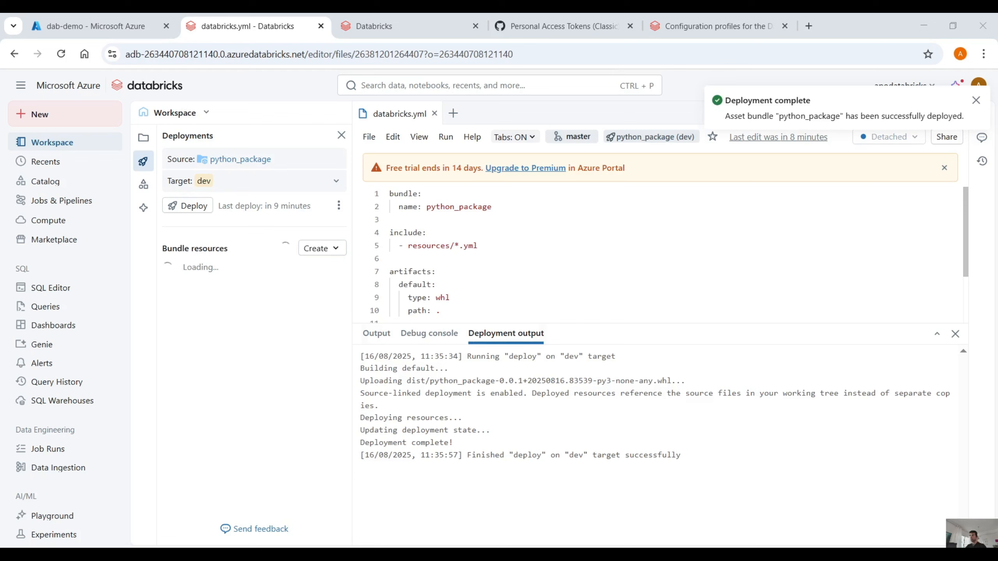
# - Check the deployment output and look up the deployed job in a separate Jobs & Pipelines page, returning to databricks.yml
pyautogui.moveTo(681, 456); pyautogui.dragTo(425, 456)
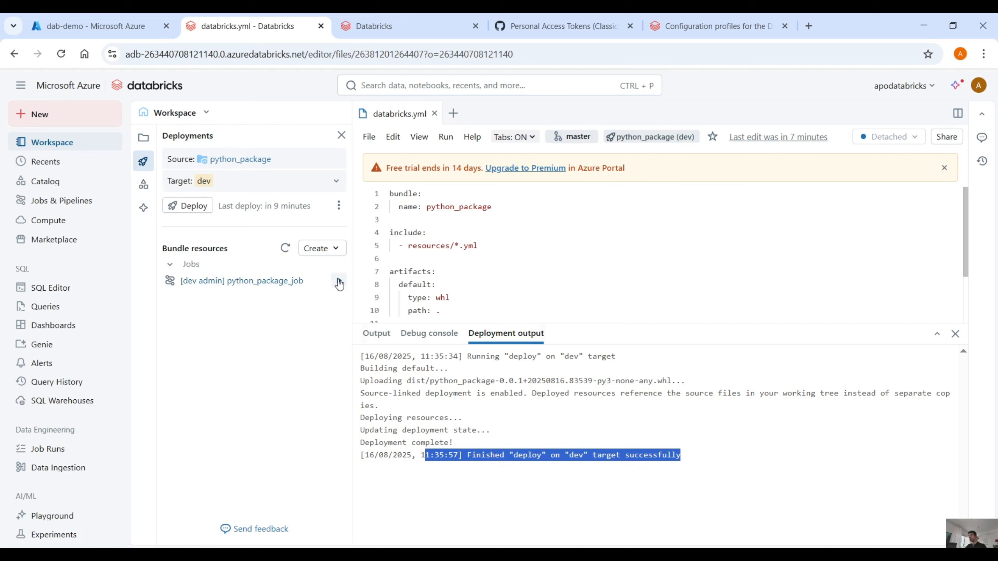
pyautogui.middleClick(97, 205)
pyautogui.click(369, 17)
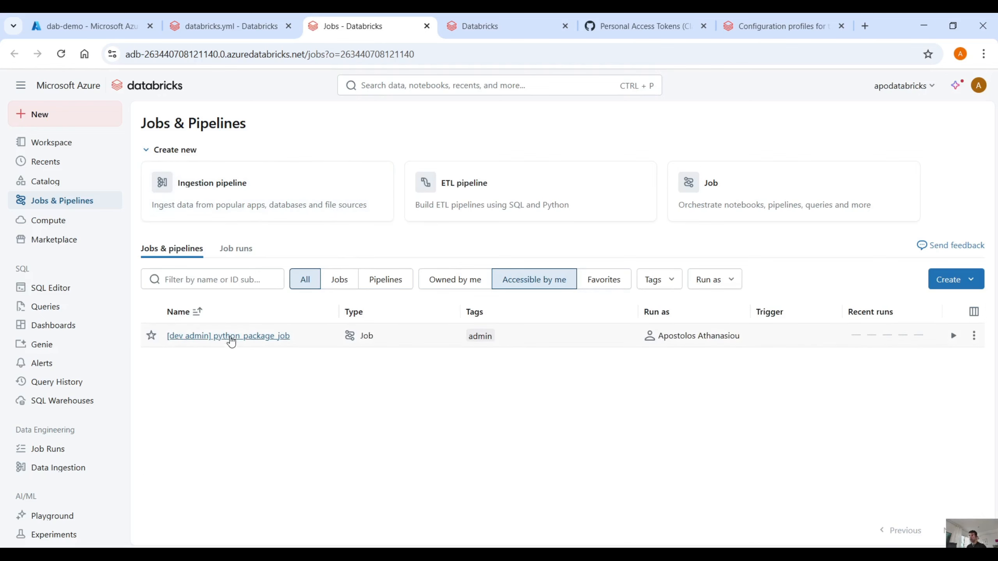
pyautogui.click(223, 26)
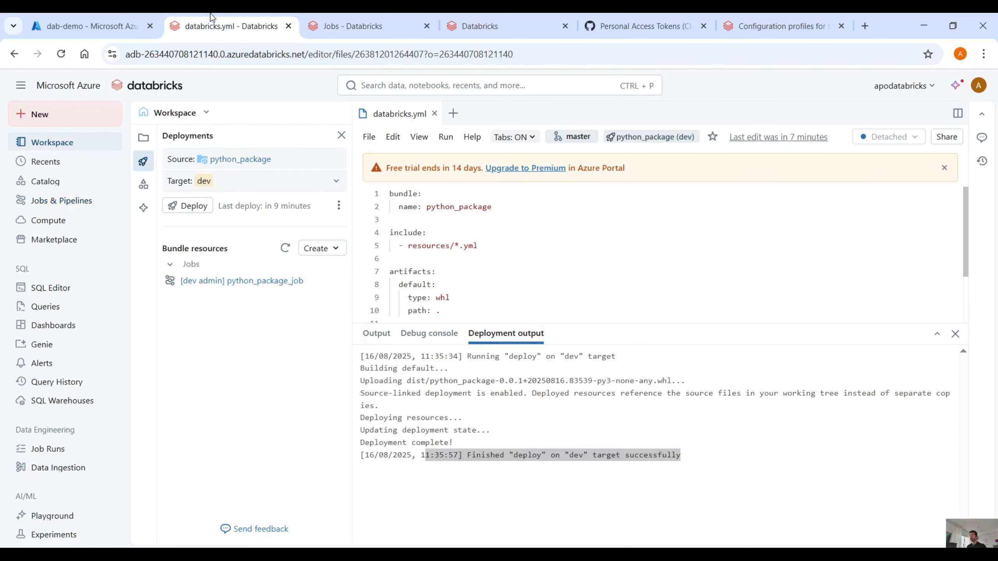
# - Check which kinds of resource definitions can be created for the bundle, without creating any
pyautogui.click(340, 252)
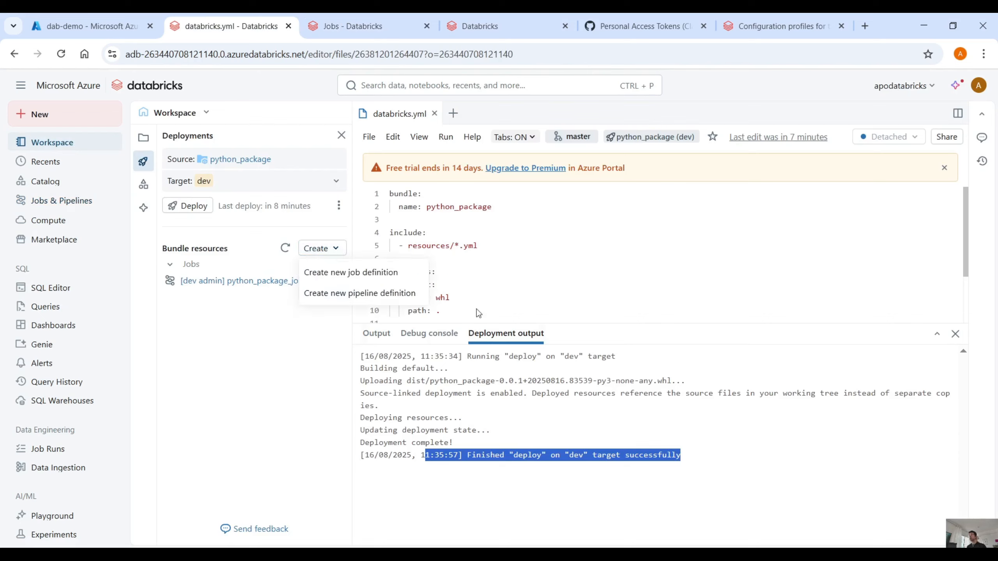
pyautogui.click(648, 284)
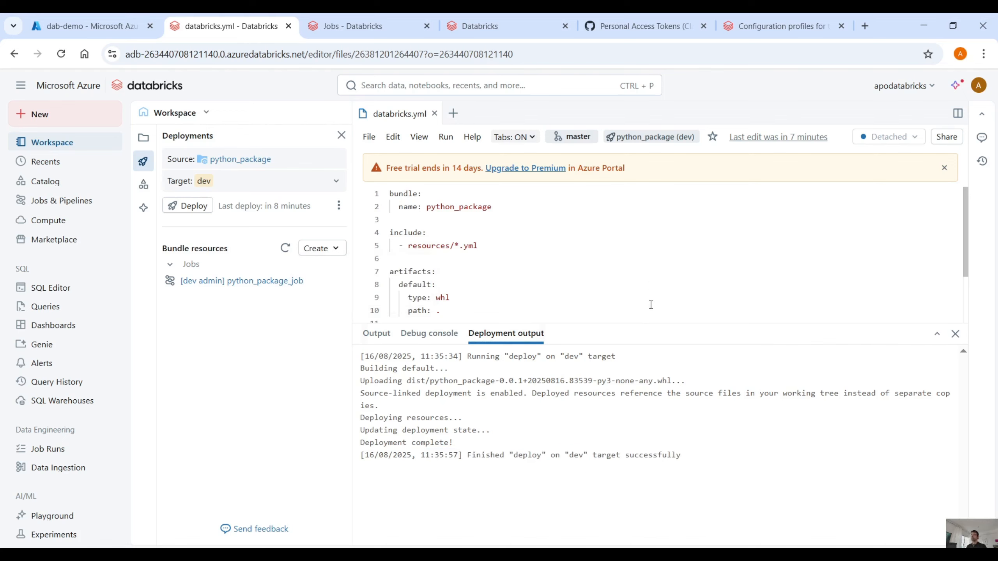
pyautogui.click(683, 554)
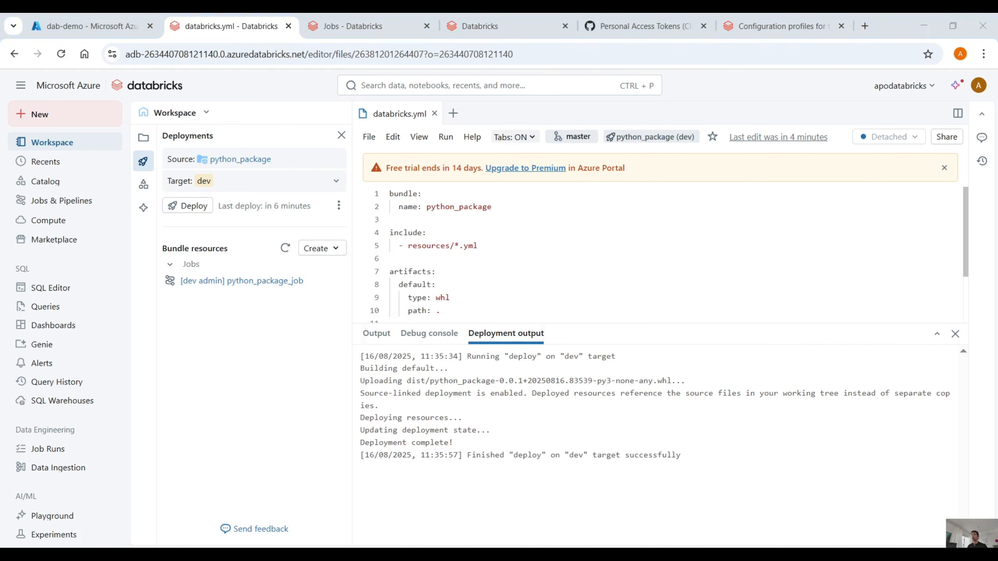